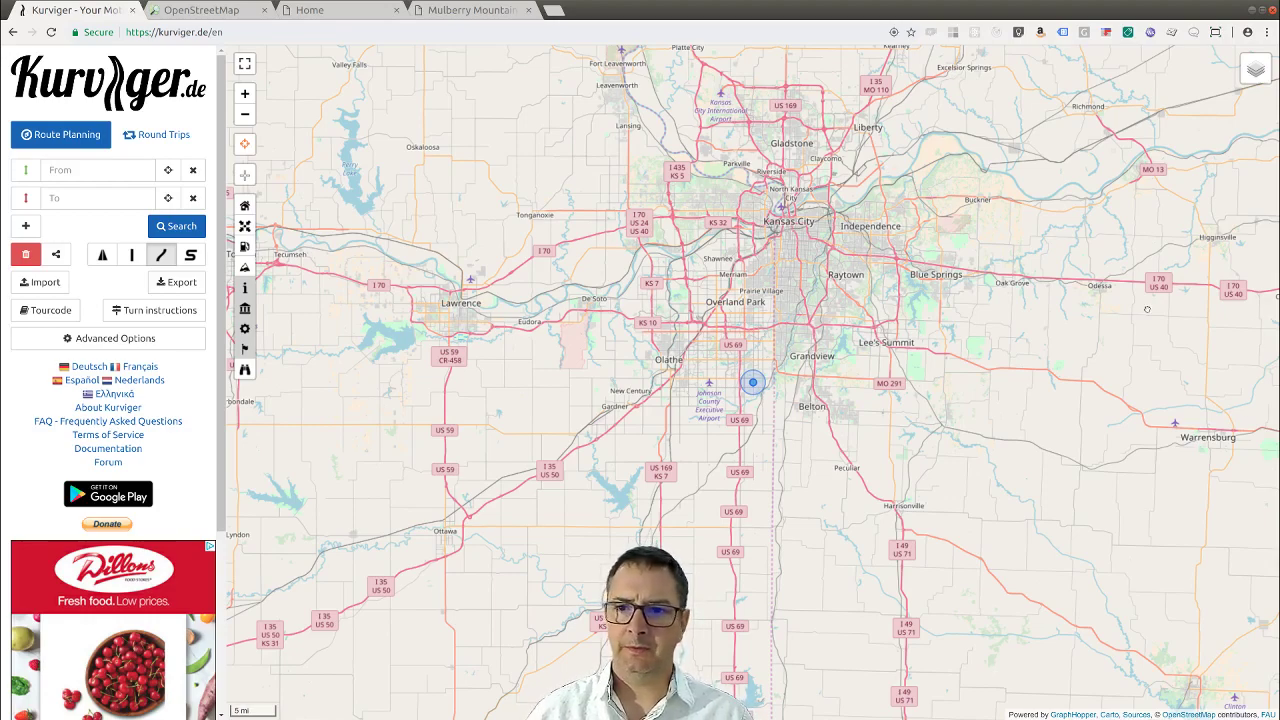
Preview the Esri Streets and Esri Satellite map layers, returning to OpenStreetMap (FAU) after each.
mouse_move(1253, 73)
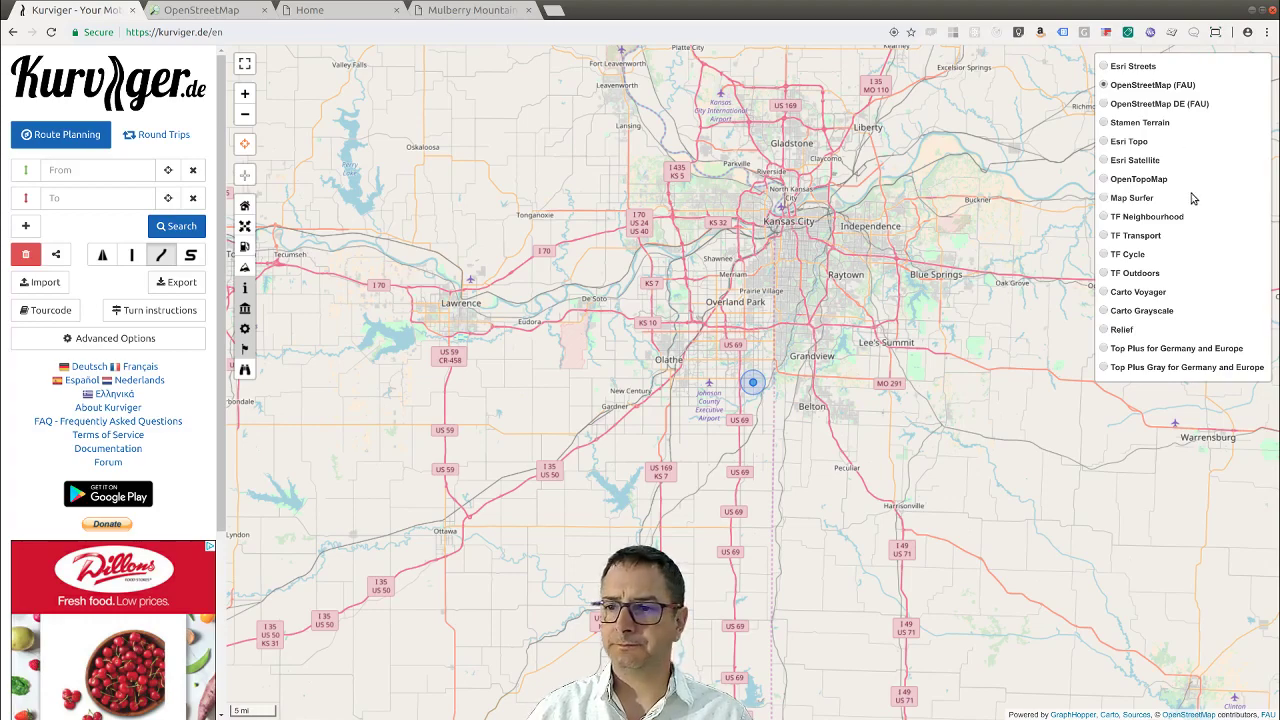
click(1133, 67)
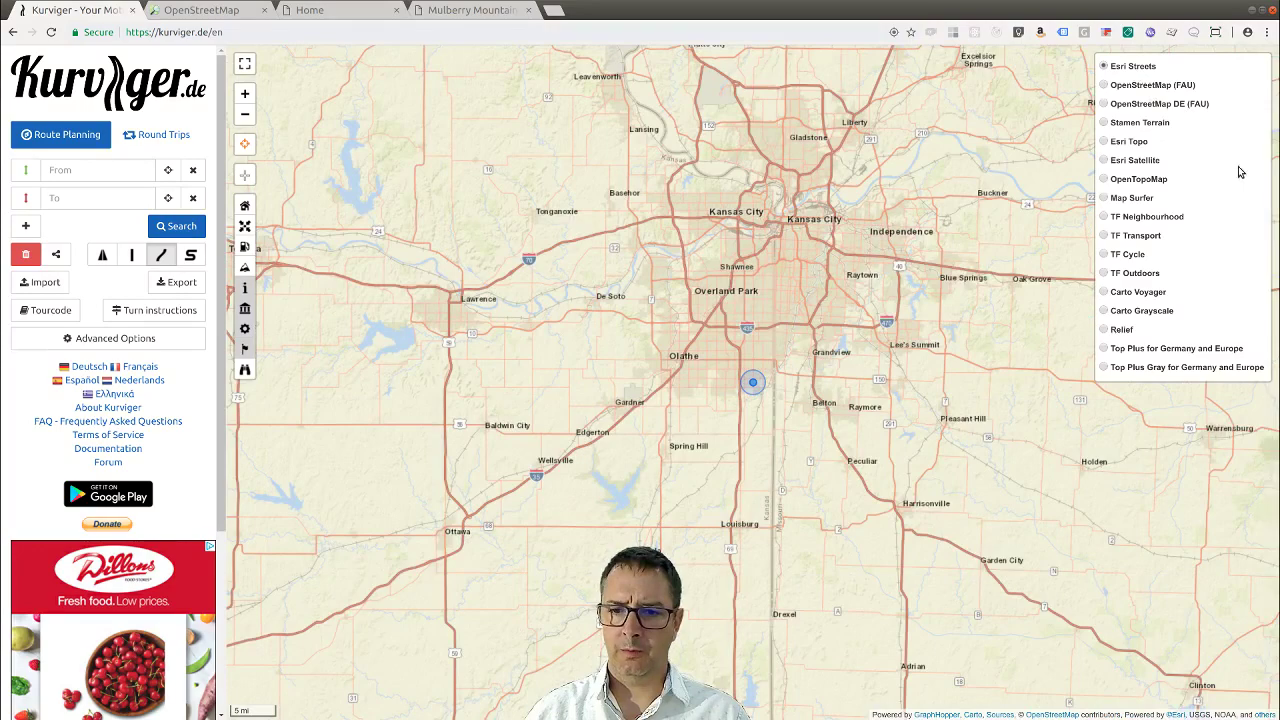
click(1159, 88)
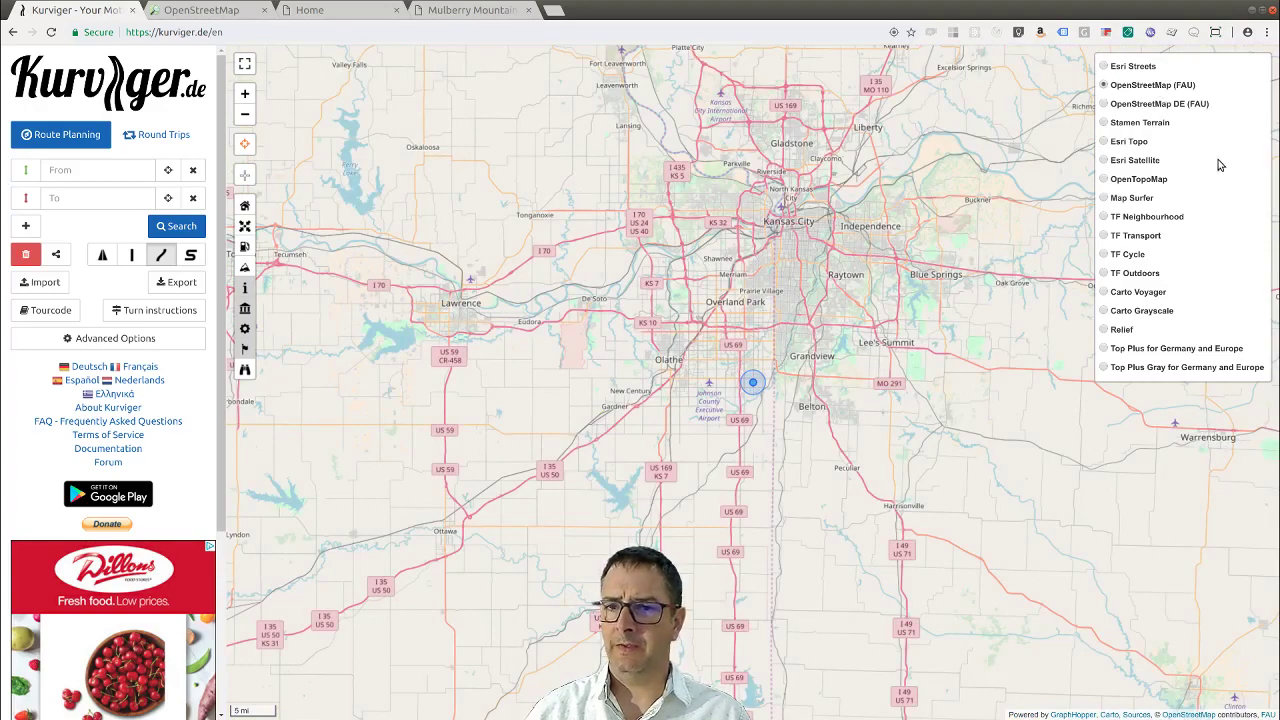
click(1143, 163)
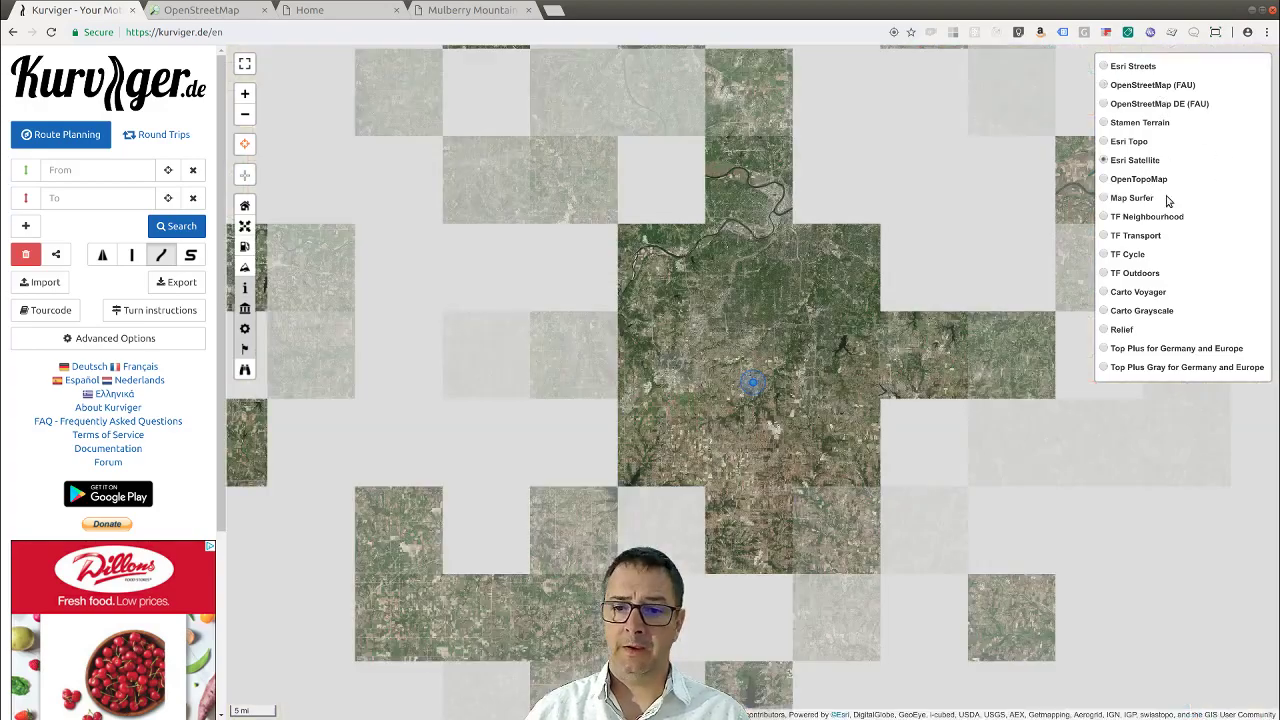
click(1143, 86)
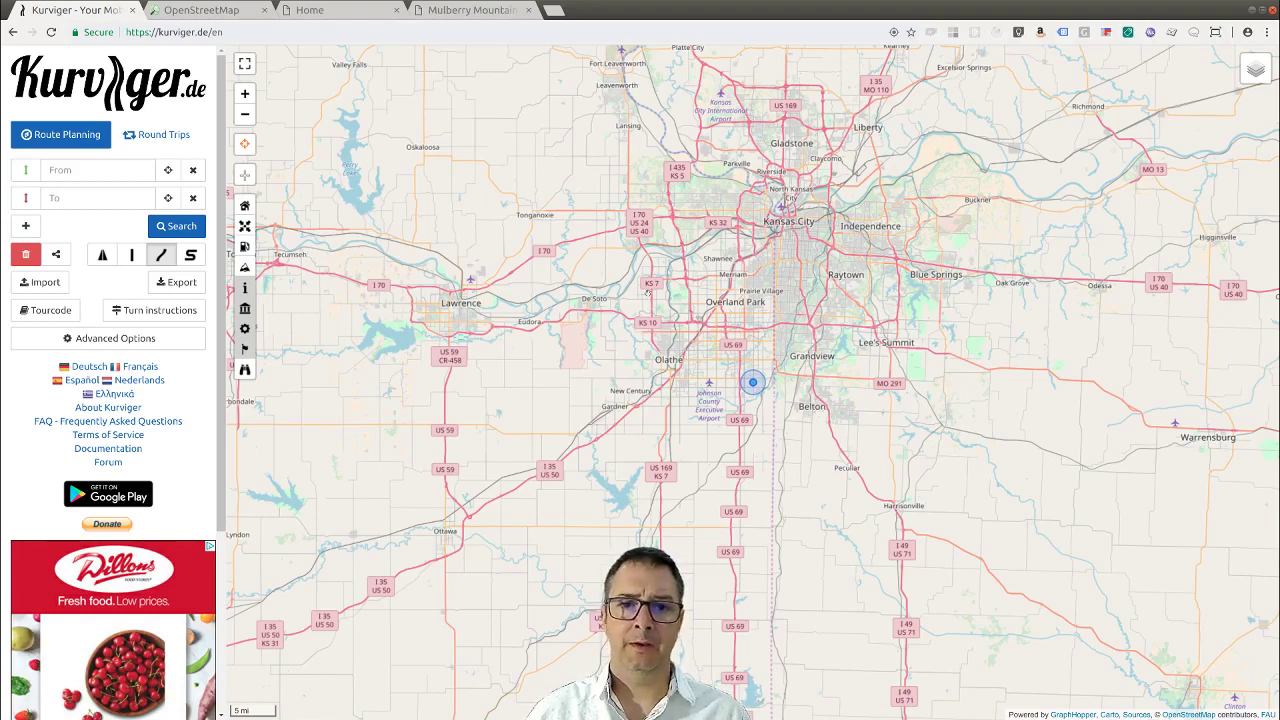
View the open web pages for Mulberry Mountain lodge and the Oark General Store.
click(490, 11)
mouse_move(489, 110)
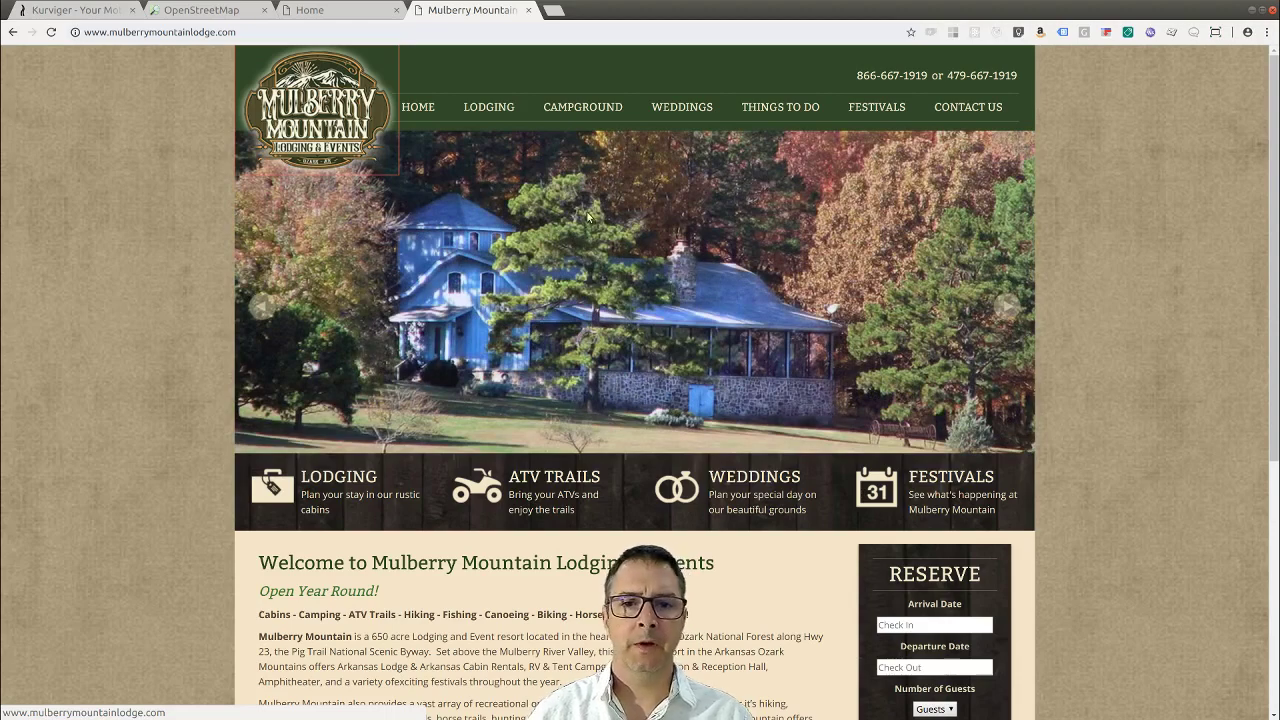
click(338, 12)
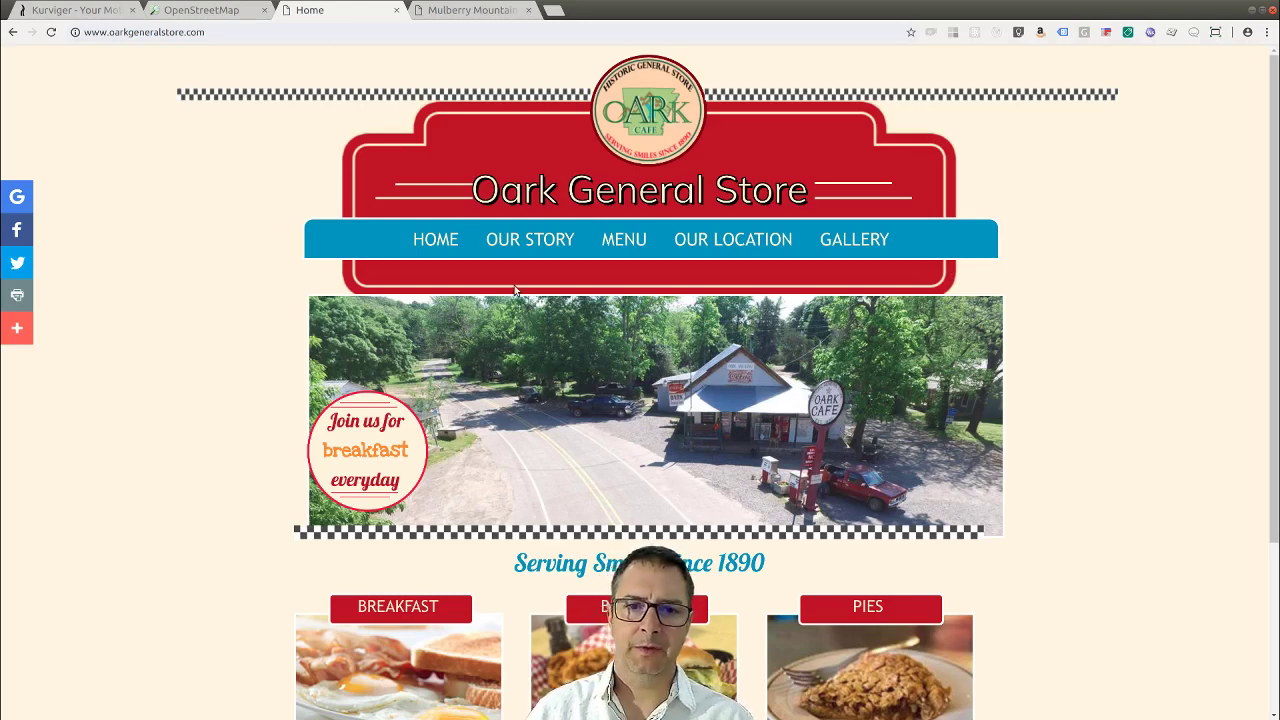
click(448, 12)
Return to the Kurviger route planner and set the route's start to Oark, Arkansas.
click(73, 12)
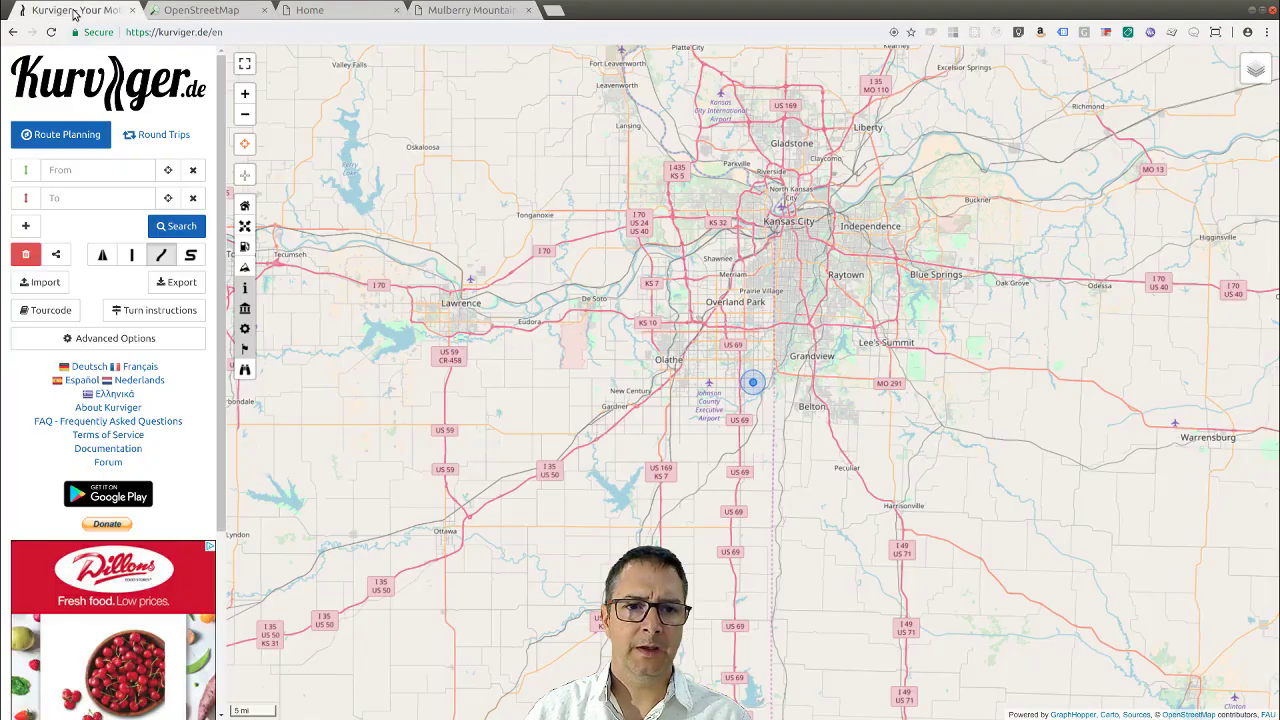
click(82, 177)
text(oark)
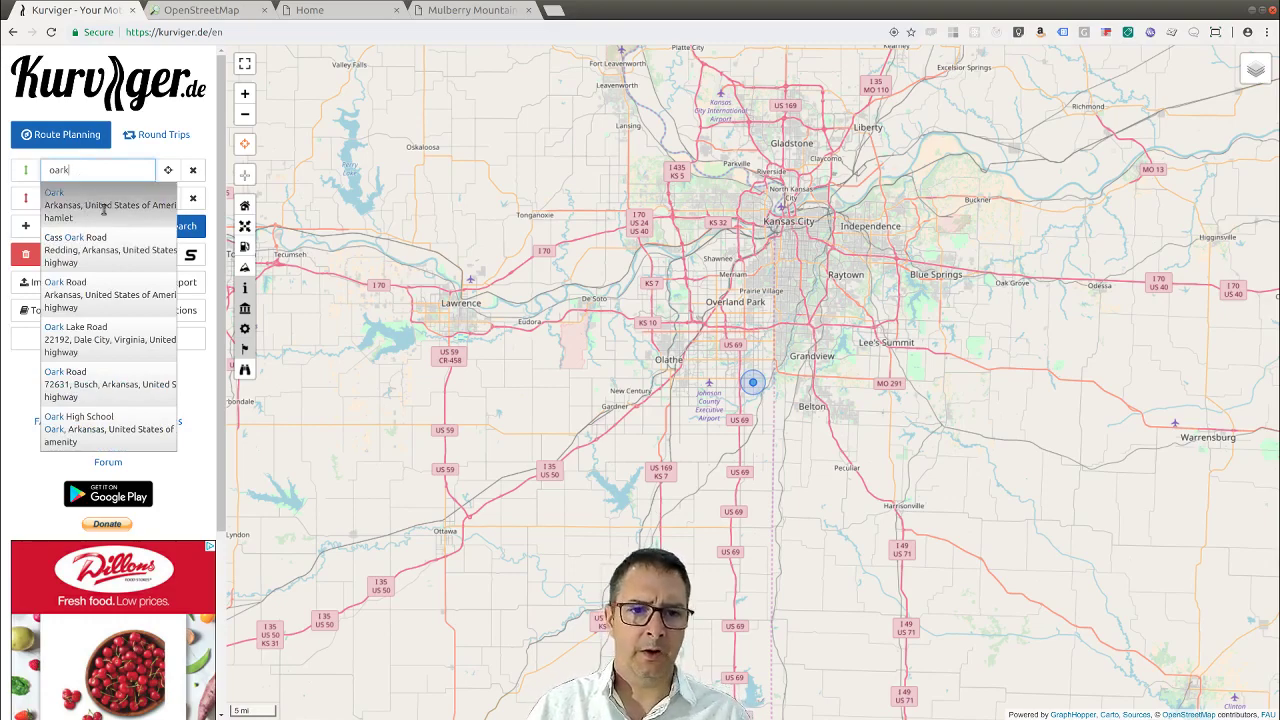
click(103, 208)
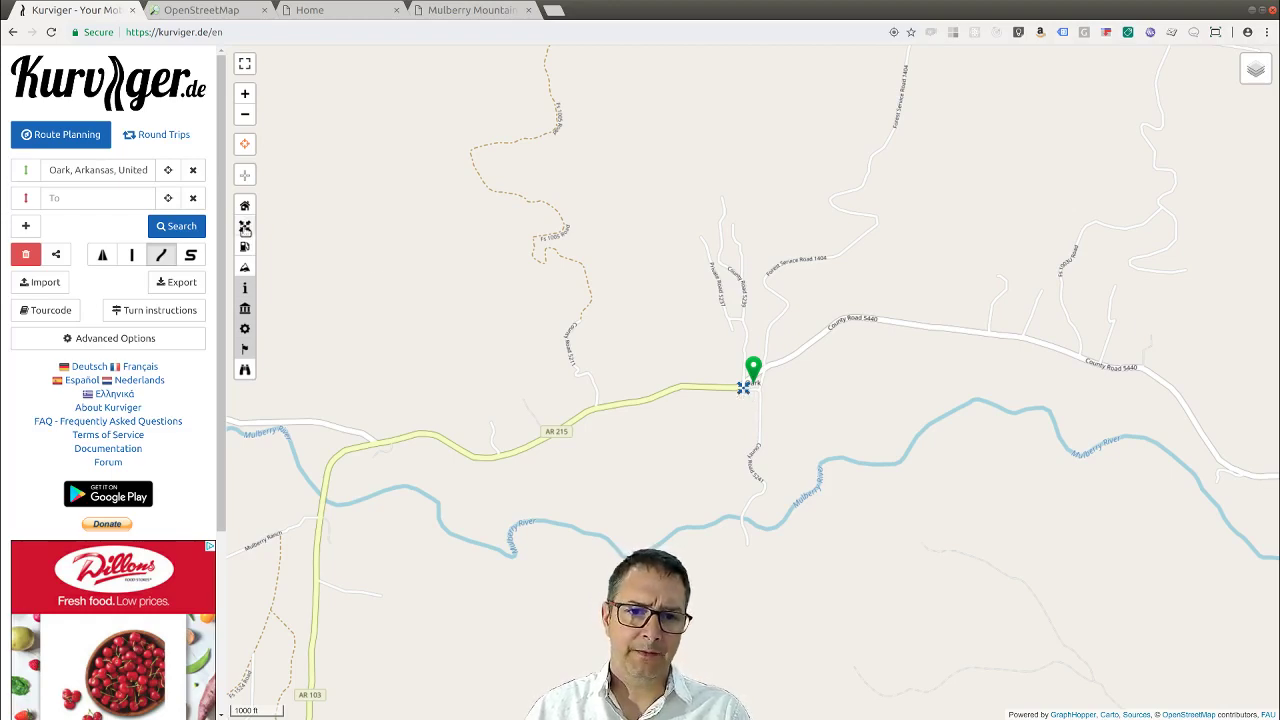
Toggle the restaurant markers off and on again, and look at the OpenStreetMap about page before returning to the planner.
click(245, 229)
click(245, 229)
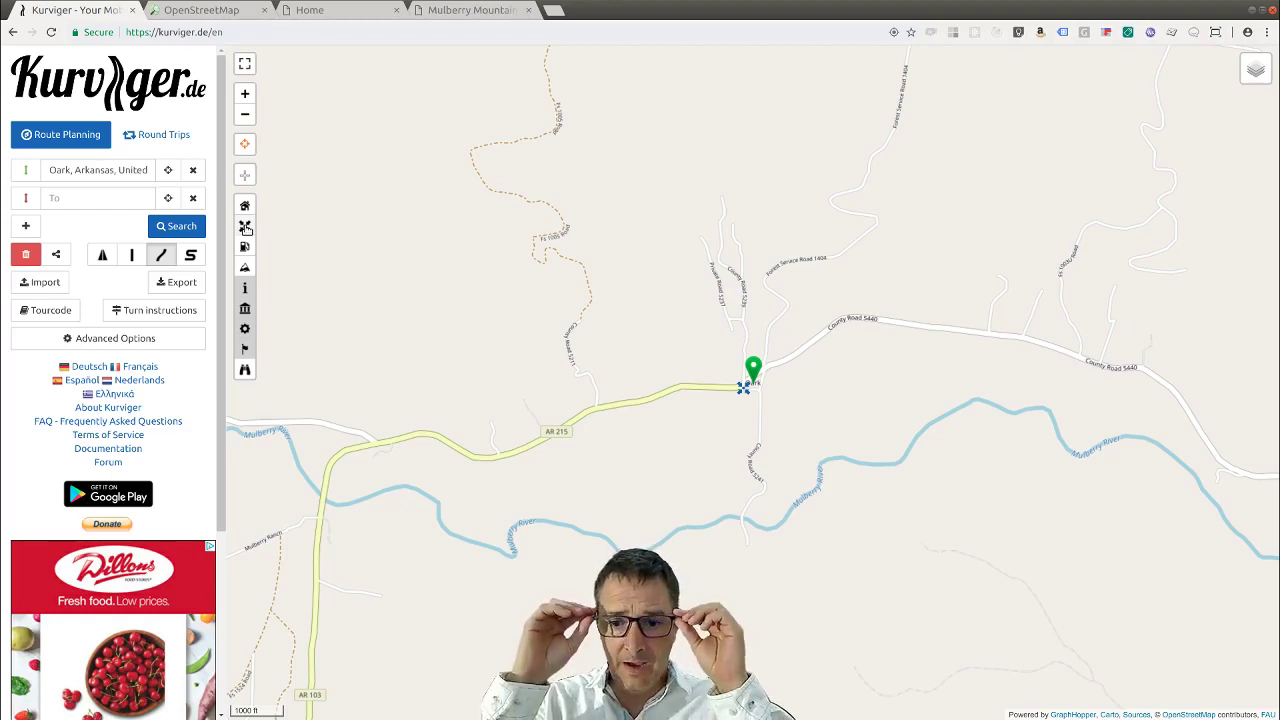
click(212, 12)
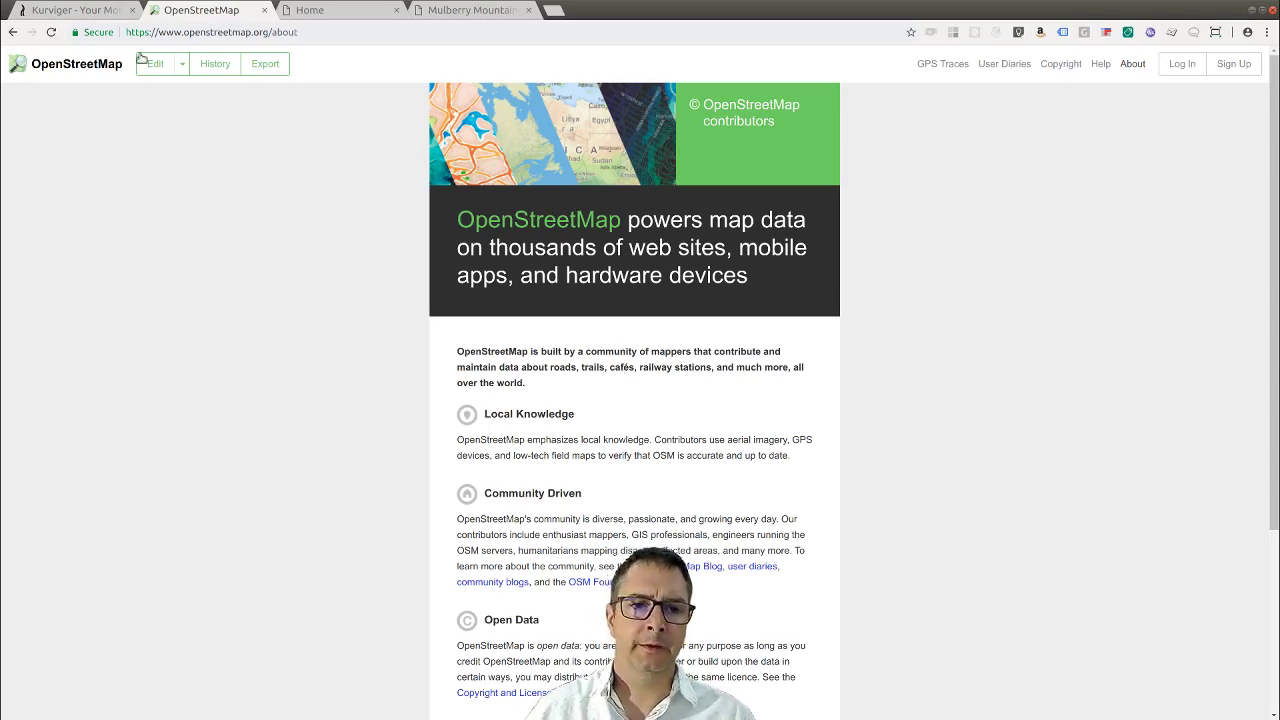
click(95, 12)
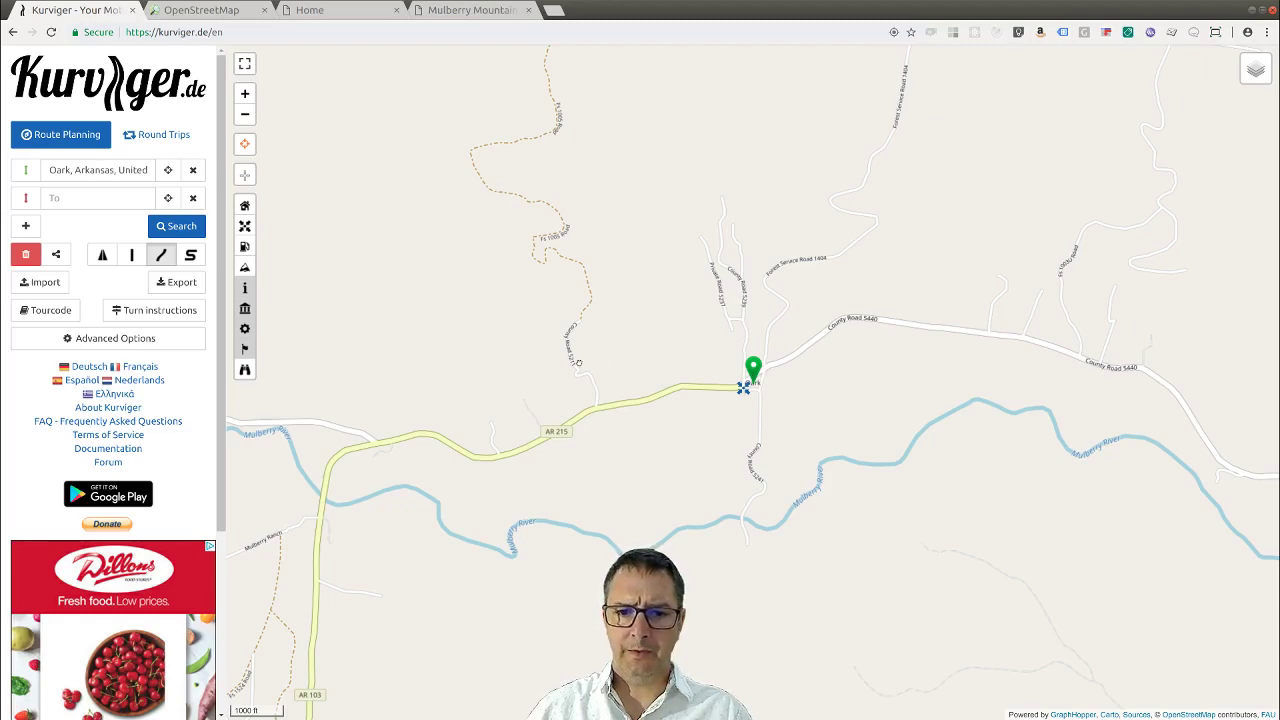
Switch the map to Esri Satellite over the forest along Highway 23, west of Oark.
scroll(578, 363, down, 2)
scroll(685, 385, down, 1)
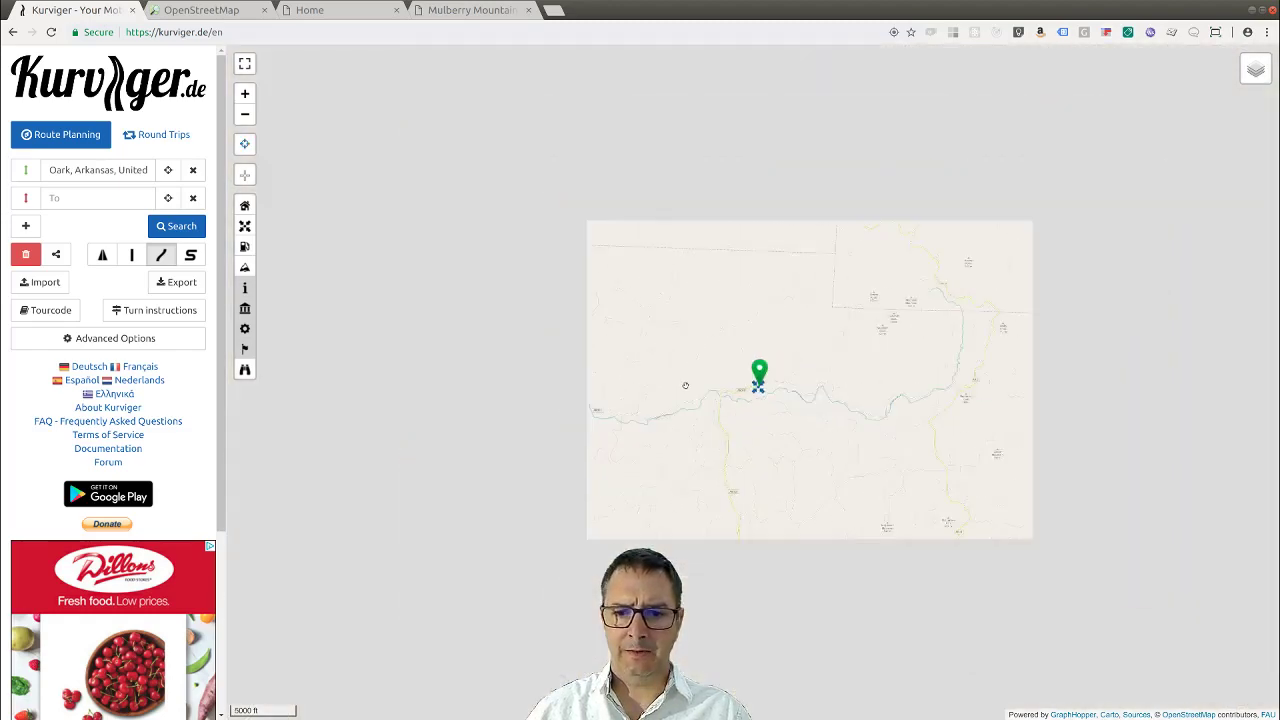
scroll(685, 385, down, 2)
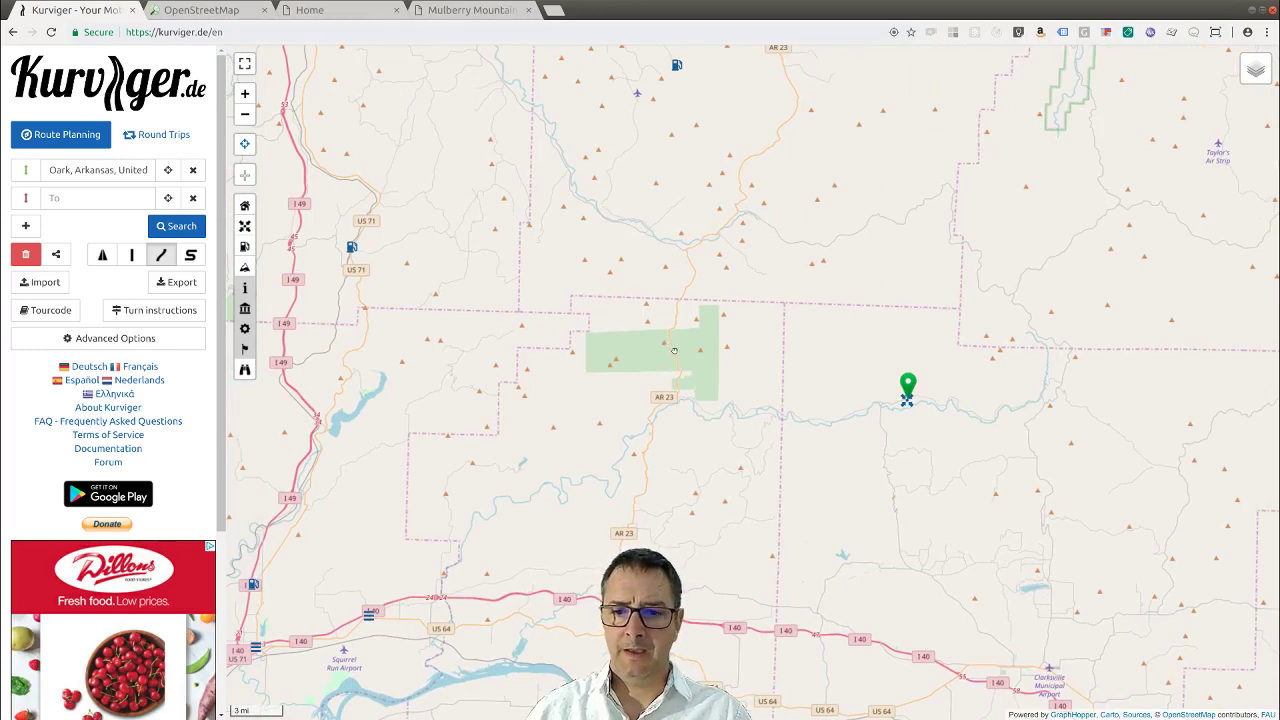
scroll(674, 350, up, 2)
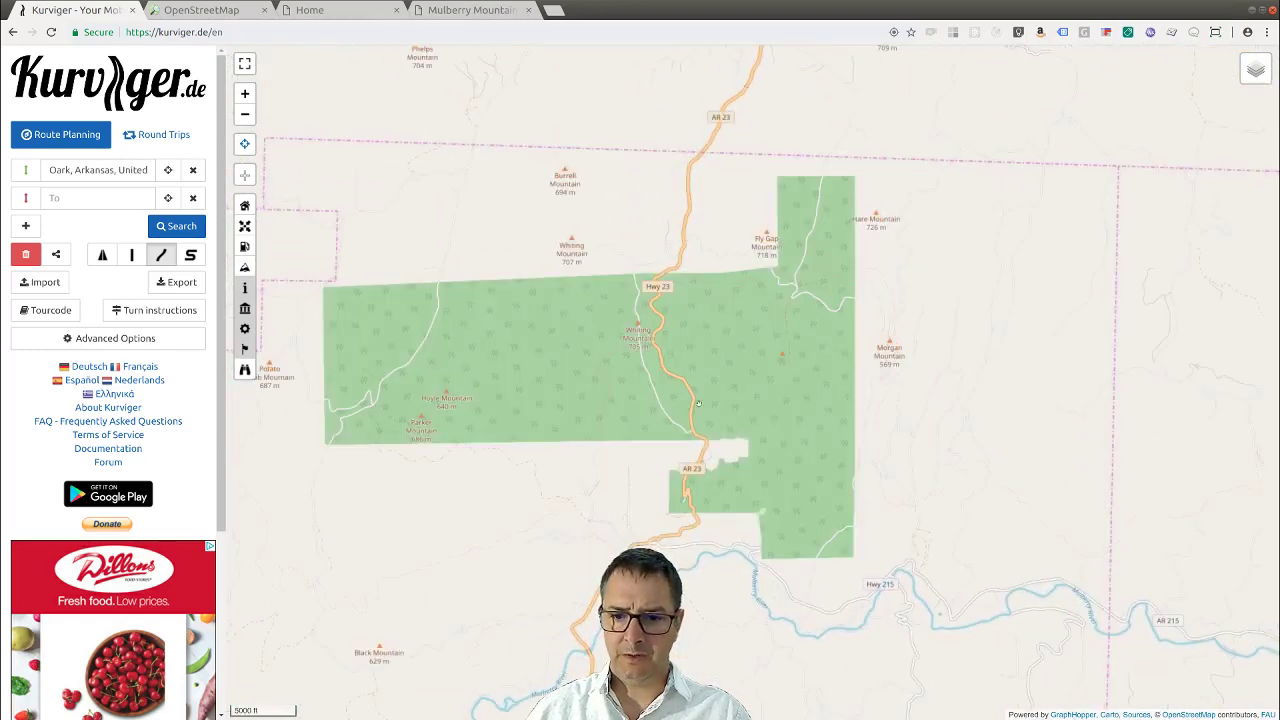
scroll(720, 386, up, 2)
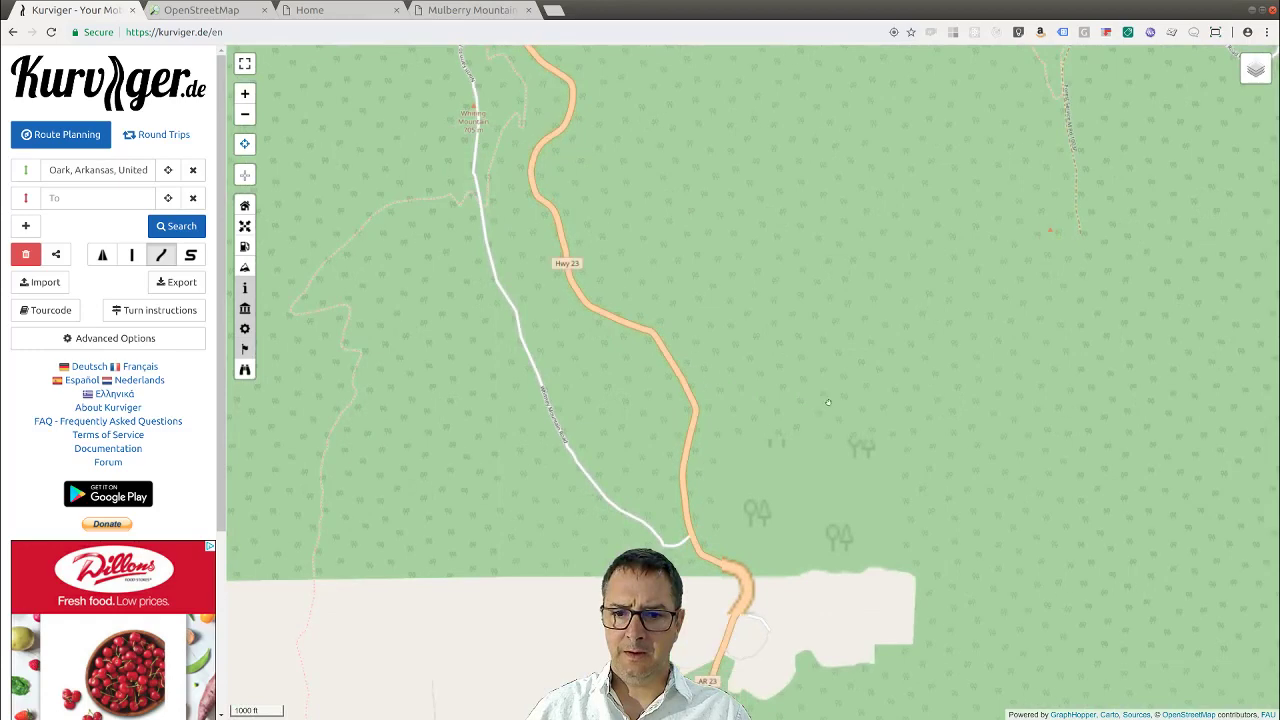
drag(771, 375, 714, 380)
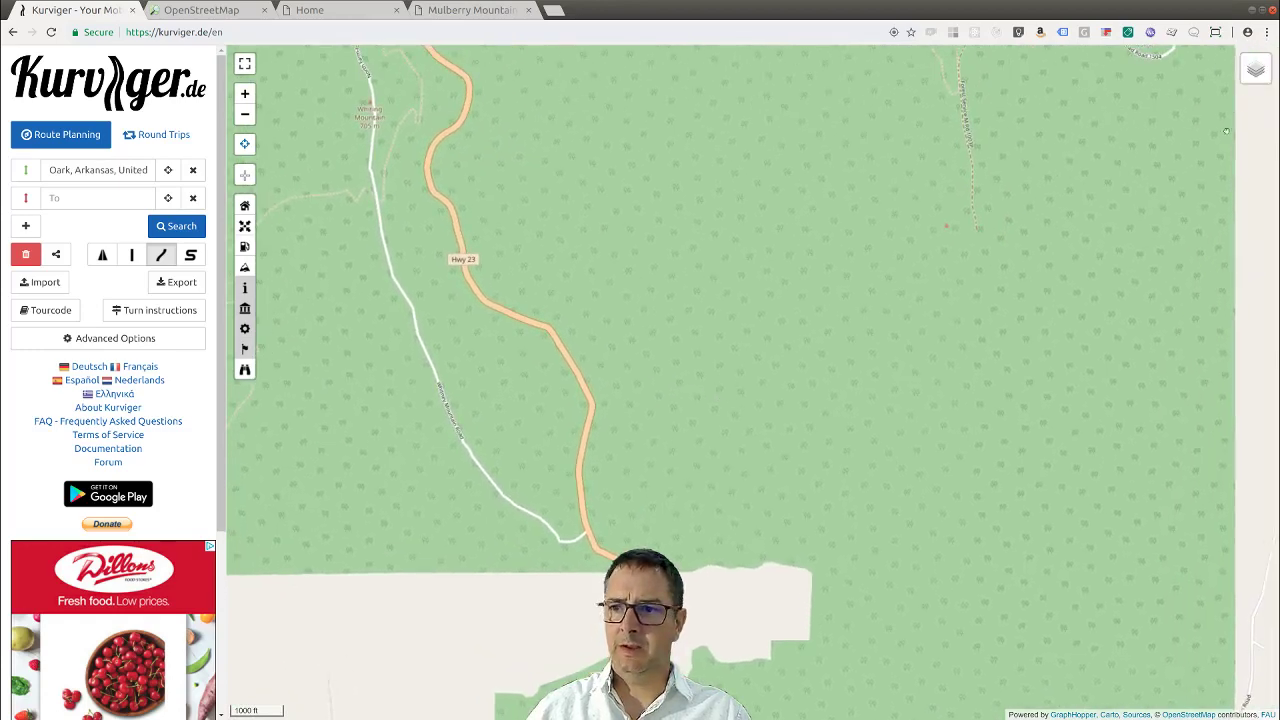
mouse_move(1238, 80)
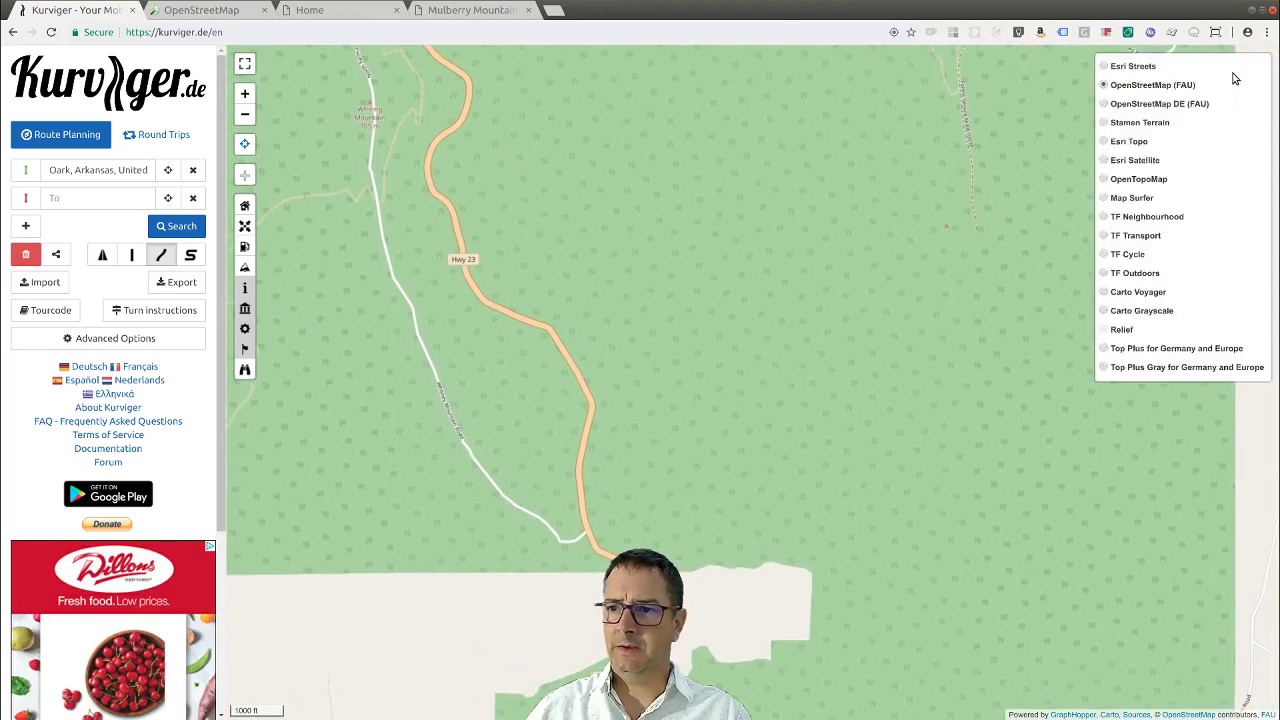
click(1142, 161)
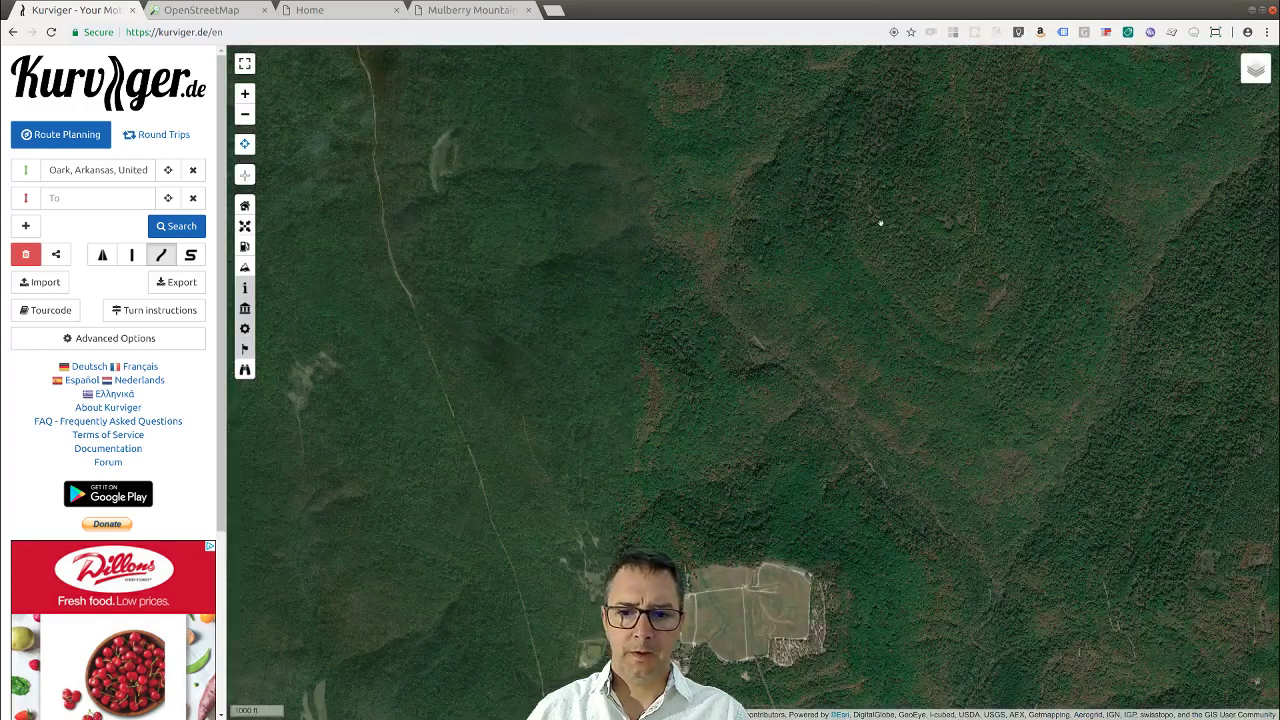
Set the route's start at the Mulberry Mountain entrance off Highway 23 and its end just north on the same road.
drag(711, 484, 703, 223)
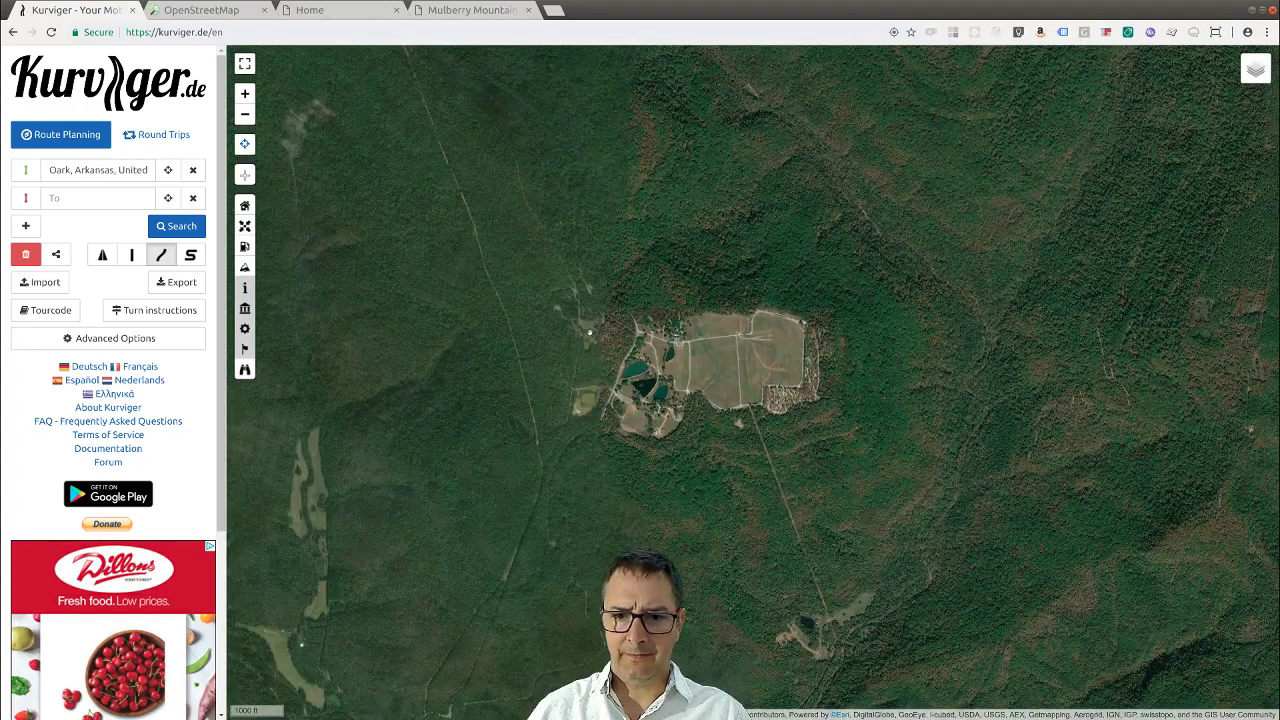
scroll(654, 333, up, 3)
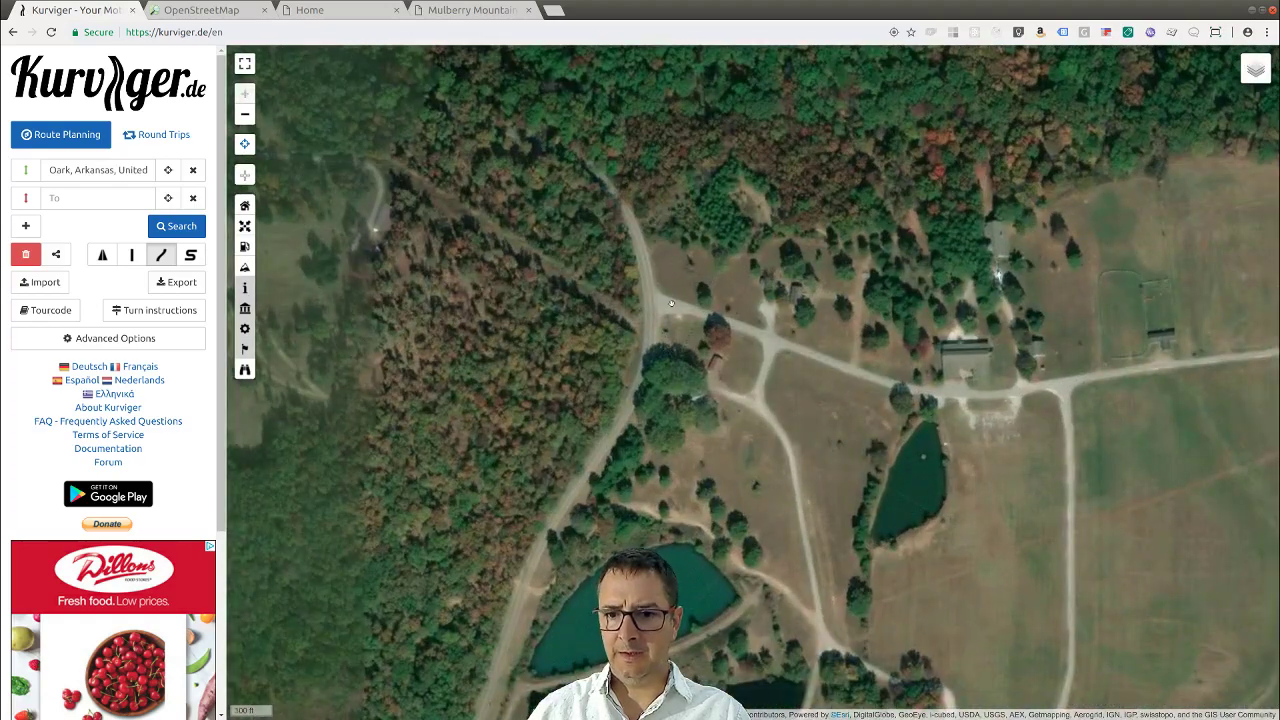
scroll(979, 442, down, 3)
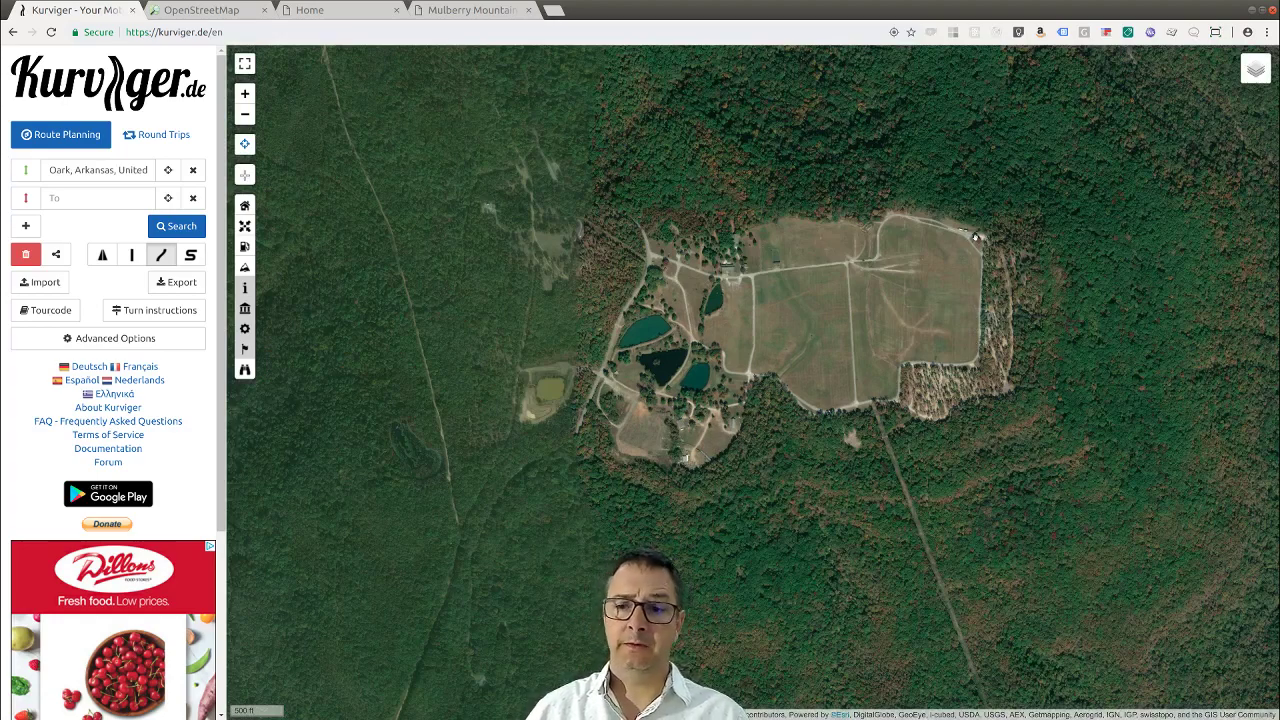
drag(880, 235, 945, 300)
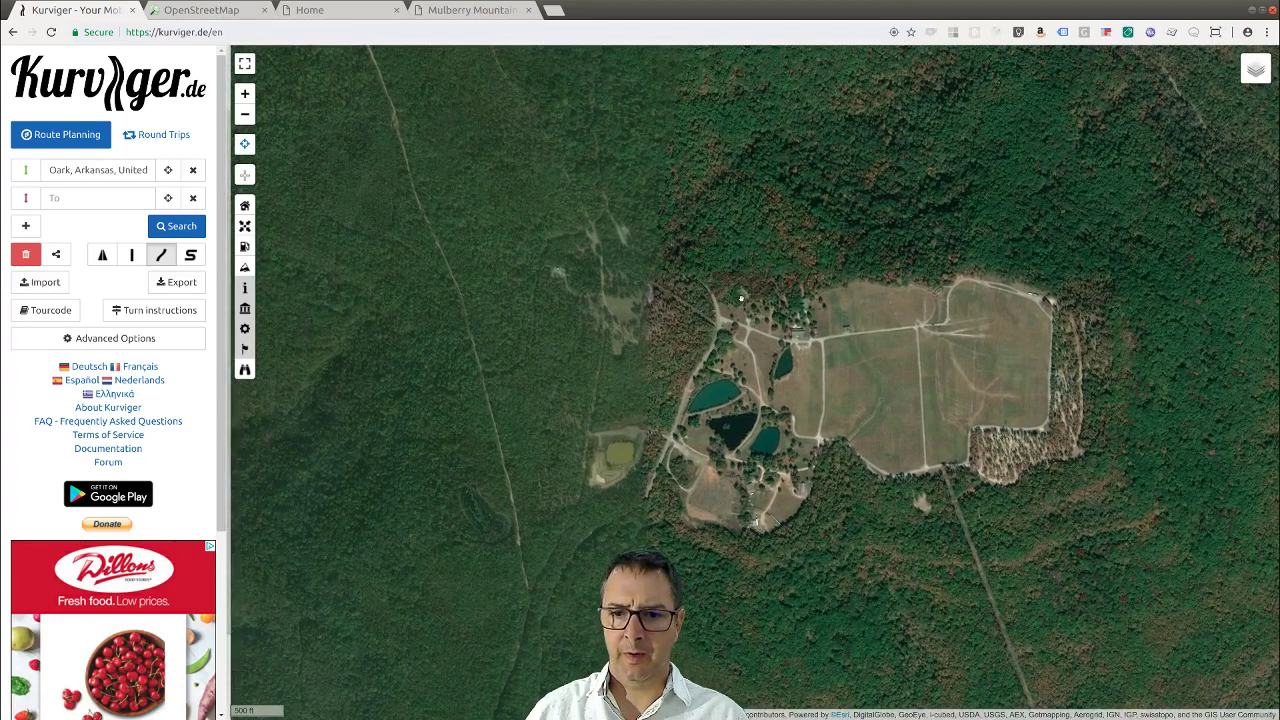
scroll(704, 320, up, 2)
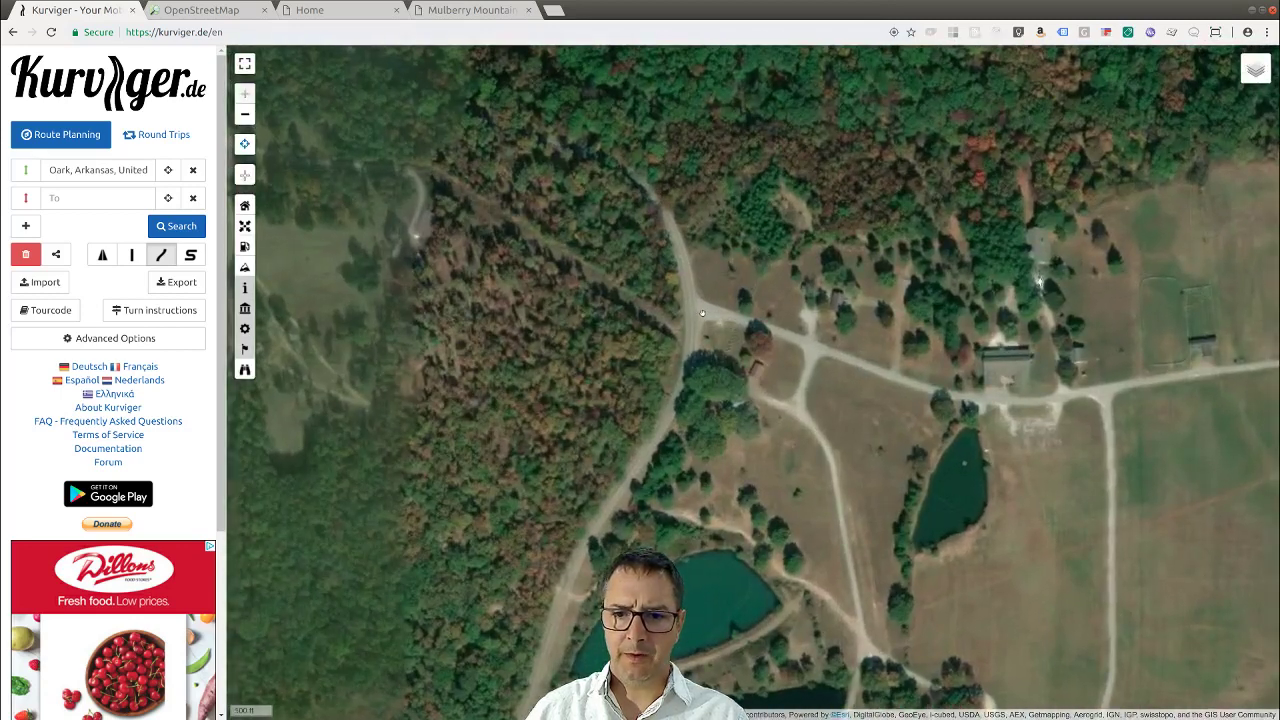
right_click(702, 314)
click(738, 320)
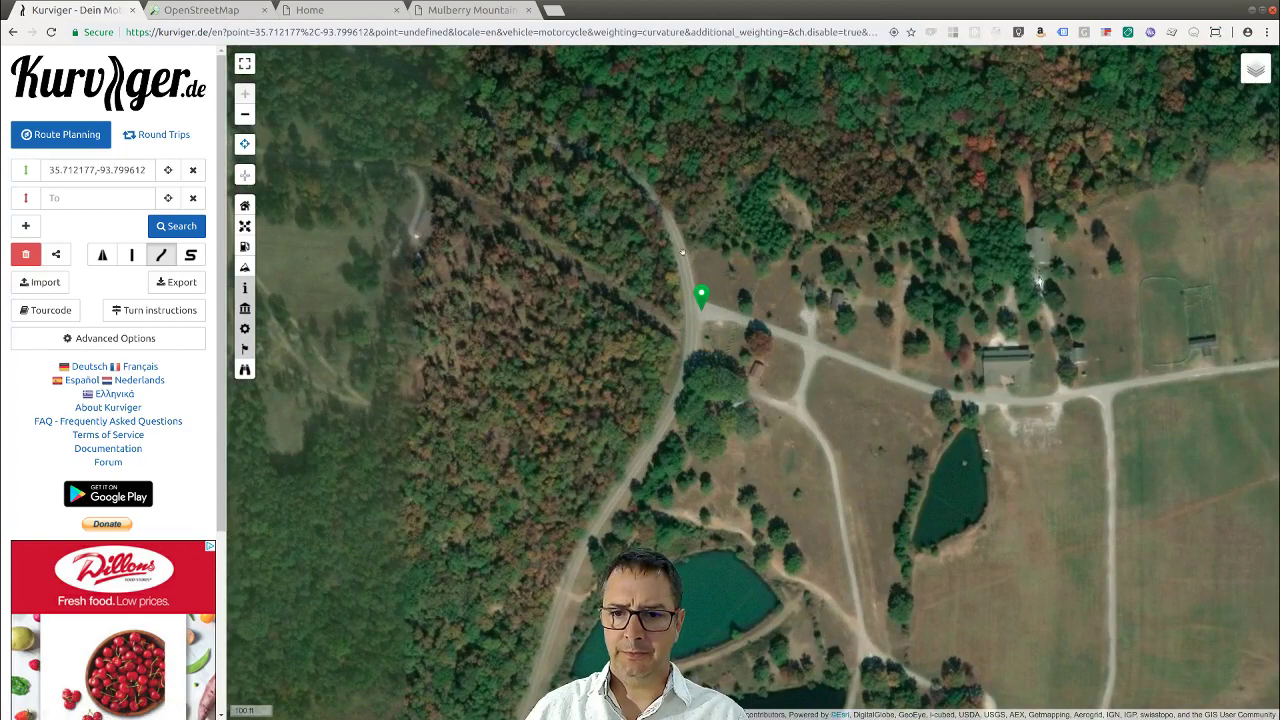
right_click(682, 252)
click(711, 287)
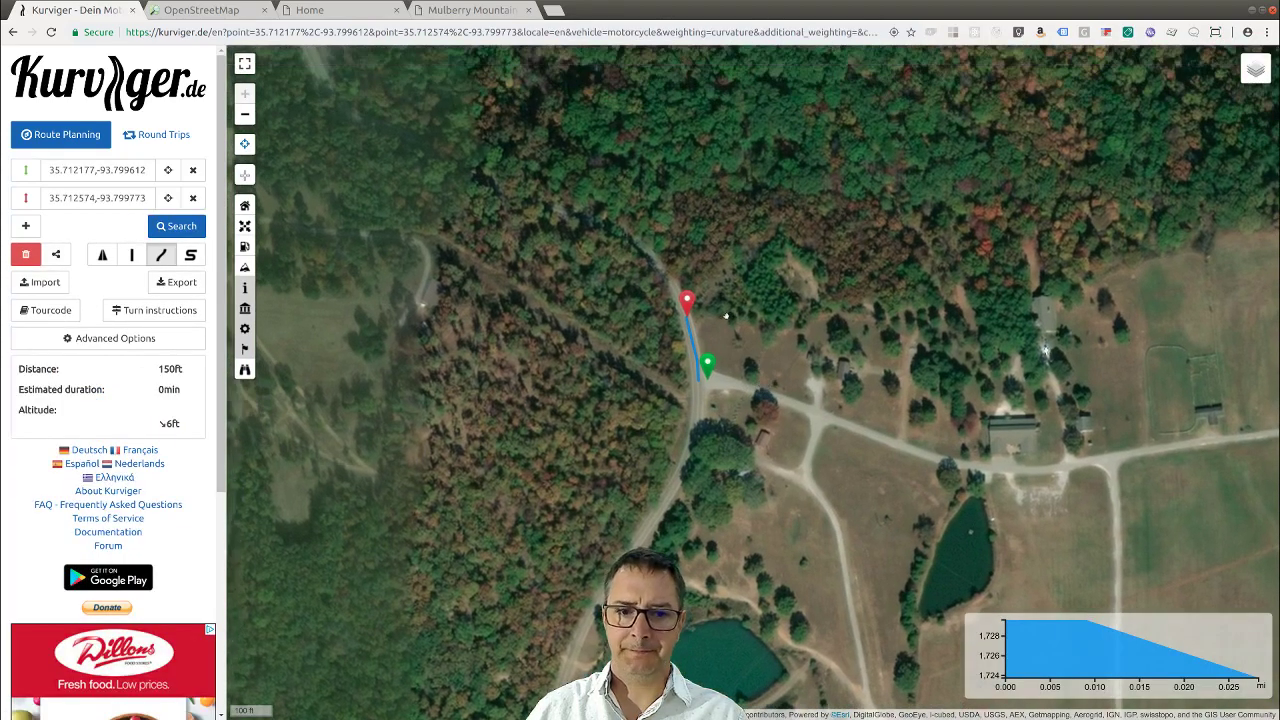
Switch the map back to OpenStreetMap (FAU) and add the restaurant marker at Oark as an intermediate route point.
mouse_move(1262, 75)
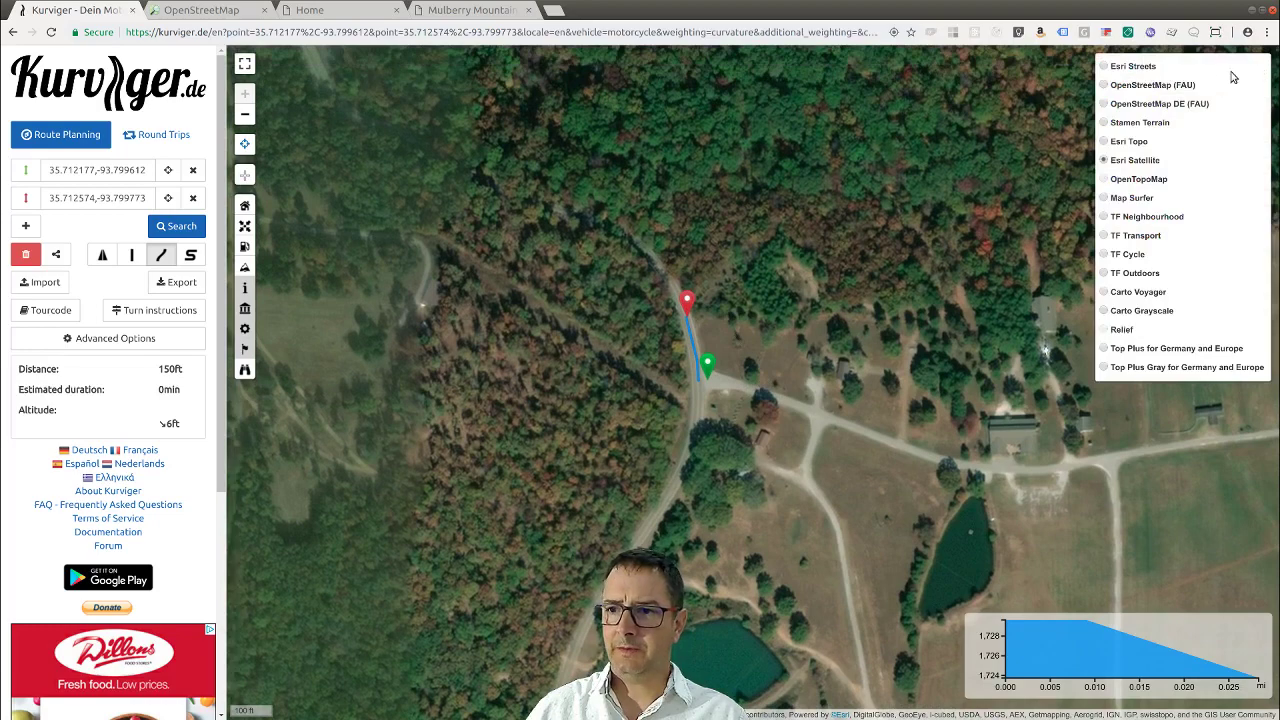
click(1183, 87)
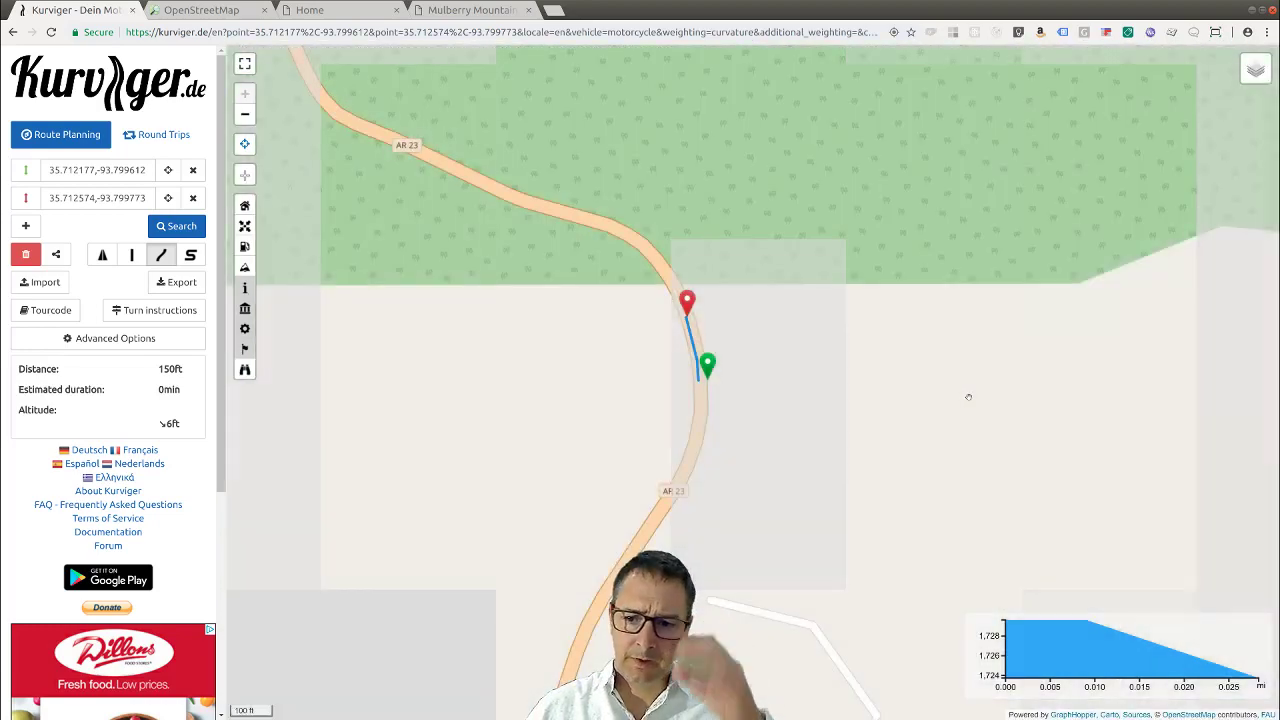
scroll(908, 395, down, 1)
scroll(977, 443, down, 3)
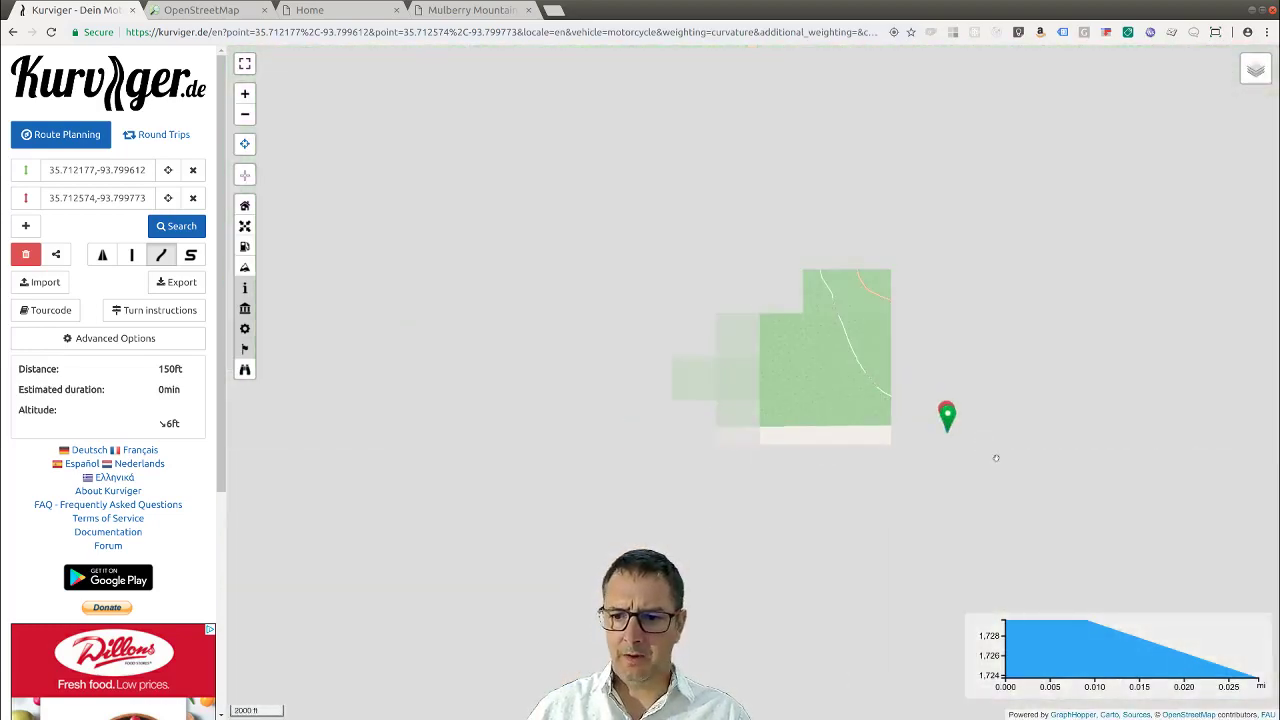
drag(1031, 466, 694, 291)
scroll(894, 386, down, 1)
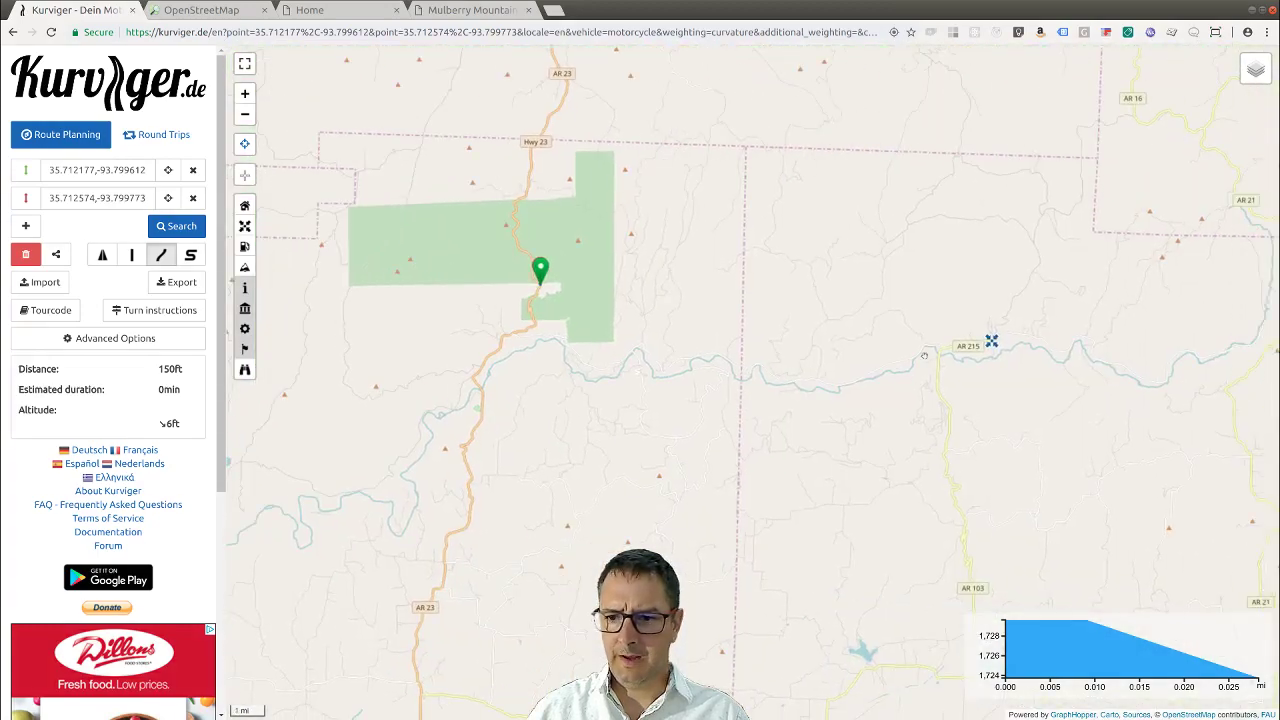
scroll(989, 345, up, 3)
right_click(987, 350)
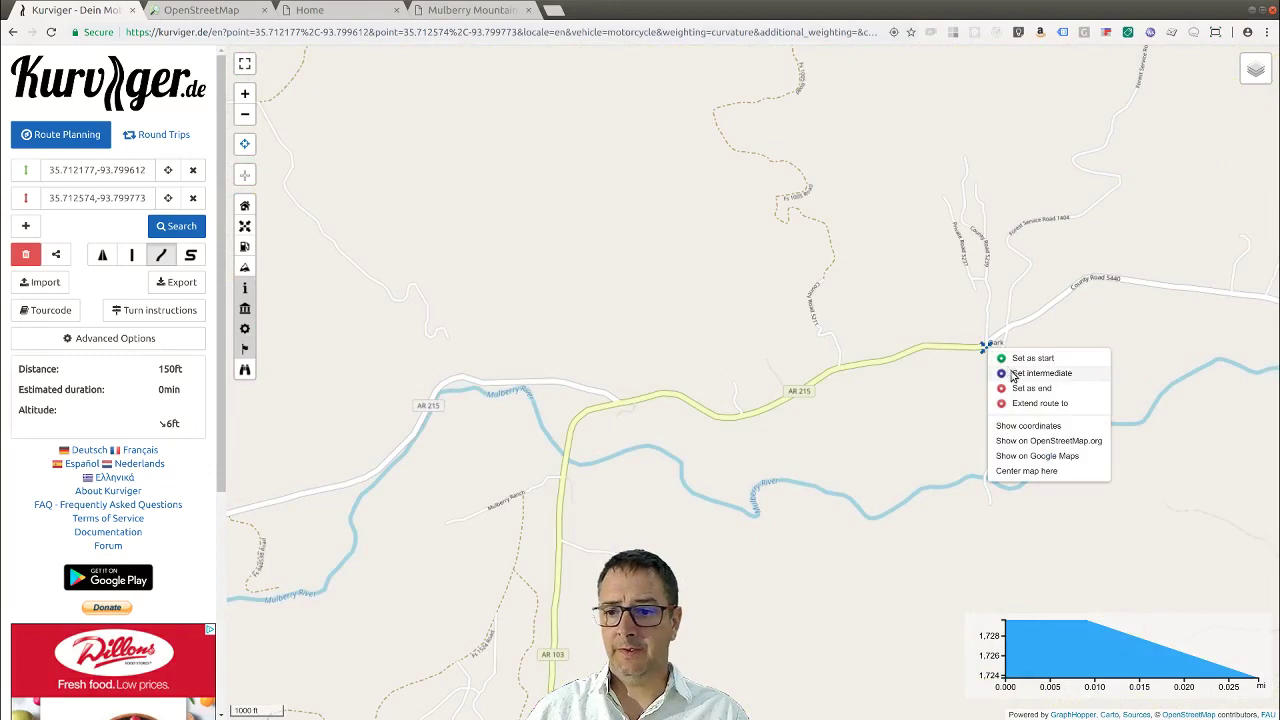
click(1012, 373)
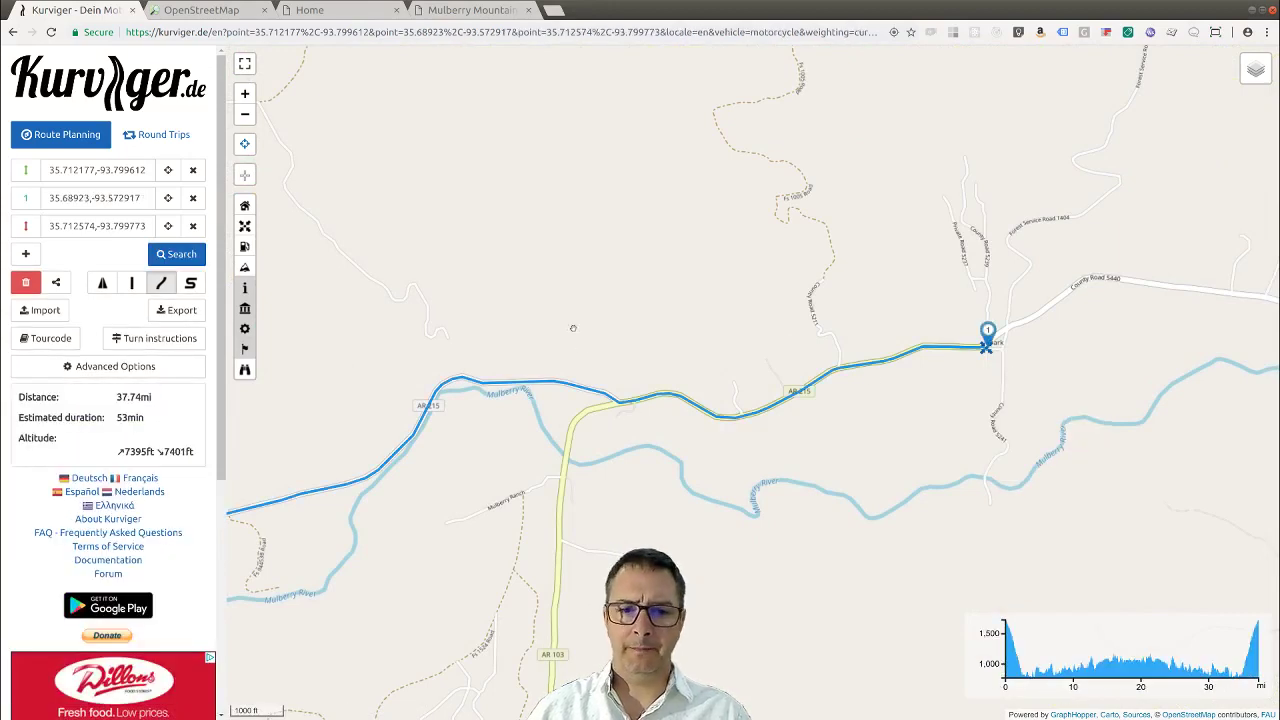
Look over the full out-and-back route between Mulberry Mountain and Oark on the map.
scroll(572, 317, down, 3)
scroll(871, 457, up, 1)
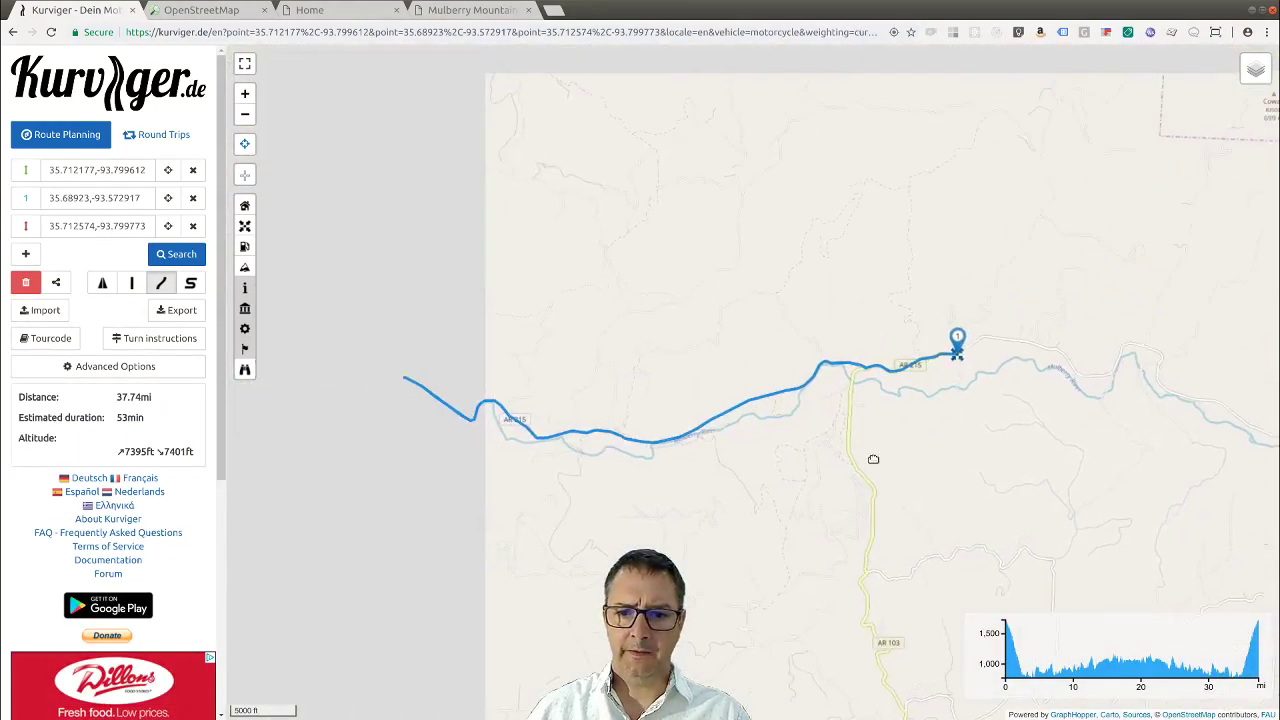
scroll(637, 320, down, 2)
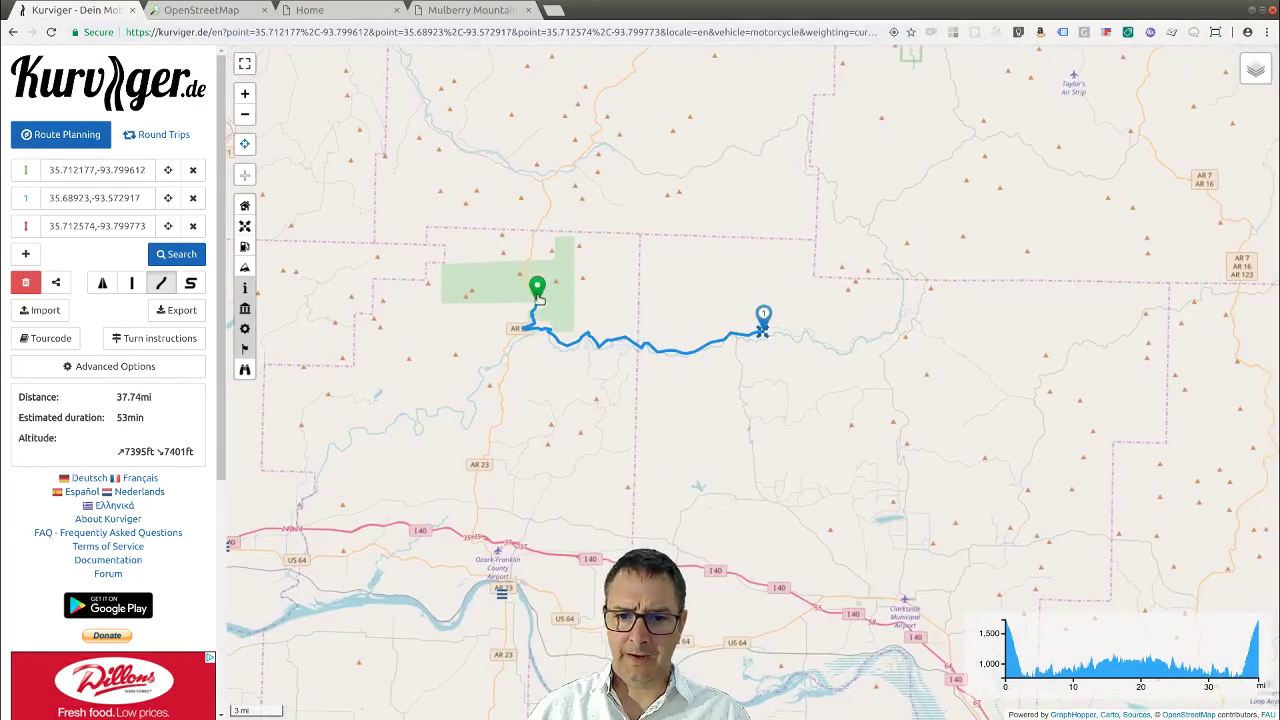
Compare the fastest and extra curvy routing options for the Mulberry Mountain–Oark route and set it to extra curvy.
scroll(537, 300, up, 3)
scroll(530, 342, up, 1)
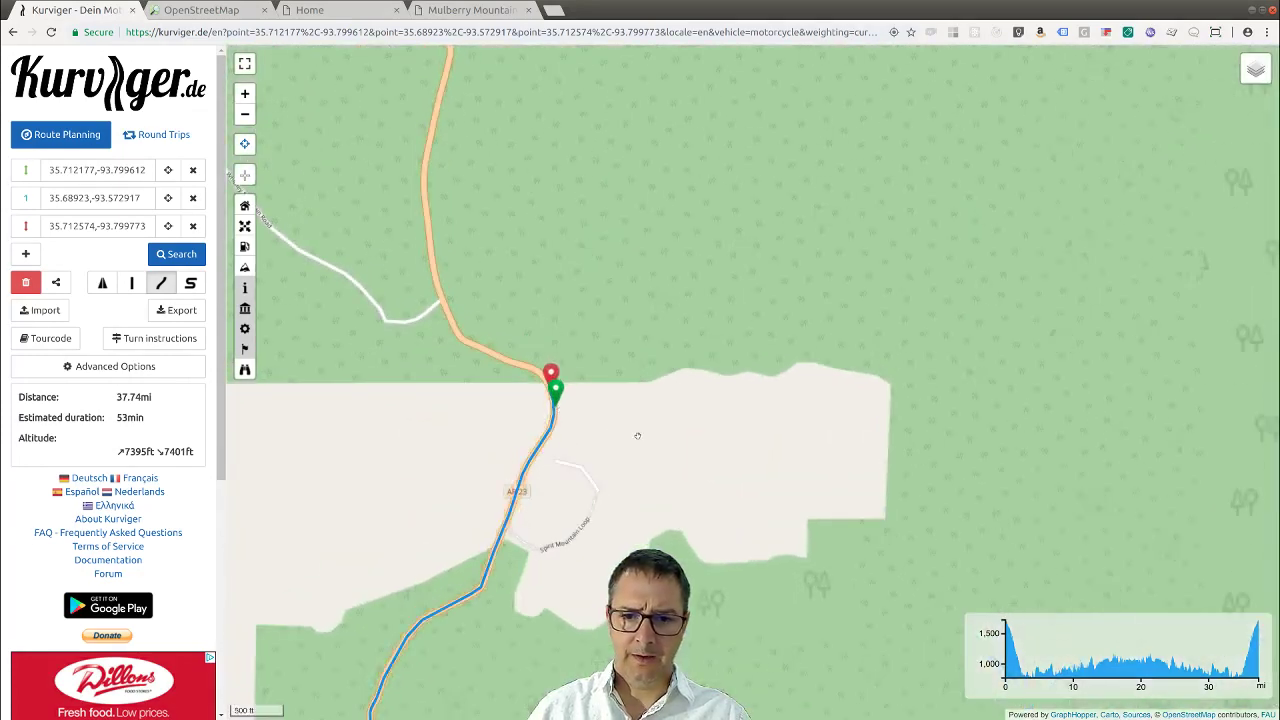
scroll(733, 450, down, 2)
drag(733, 450, 632, 378)
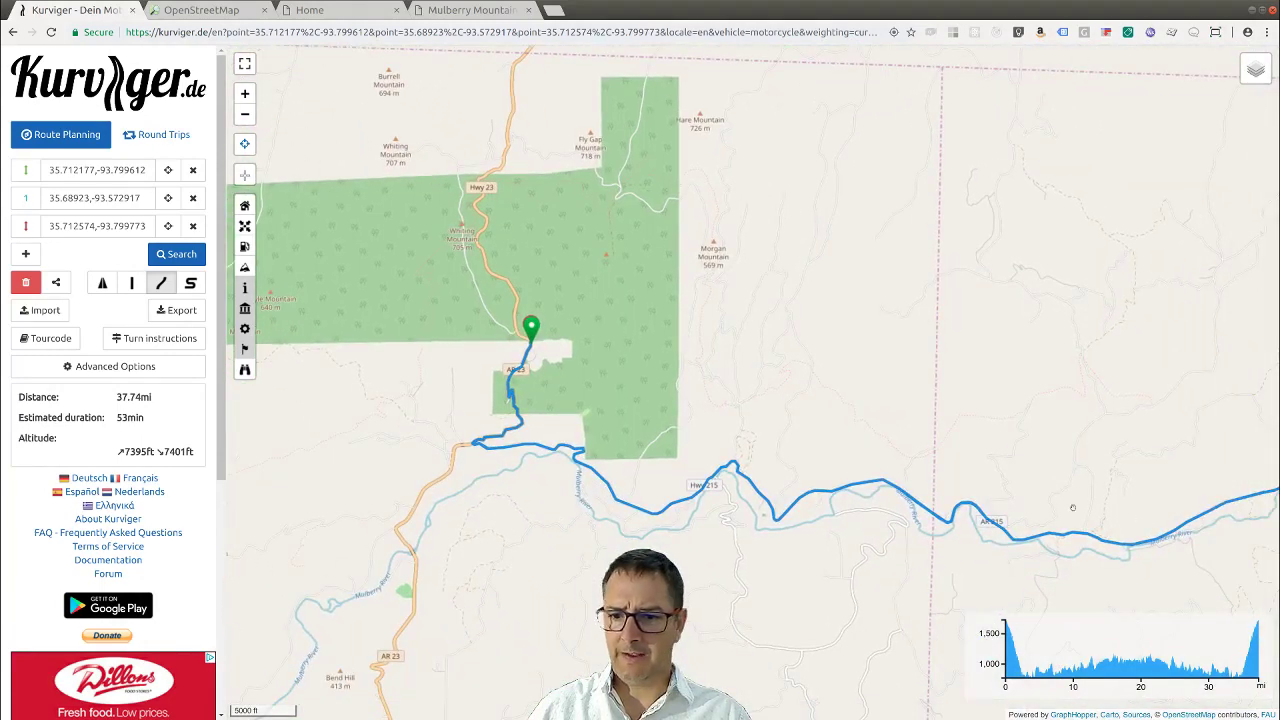
scroll(883, 425, down, 3)
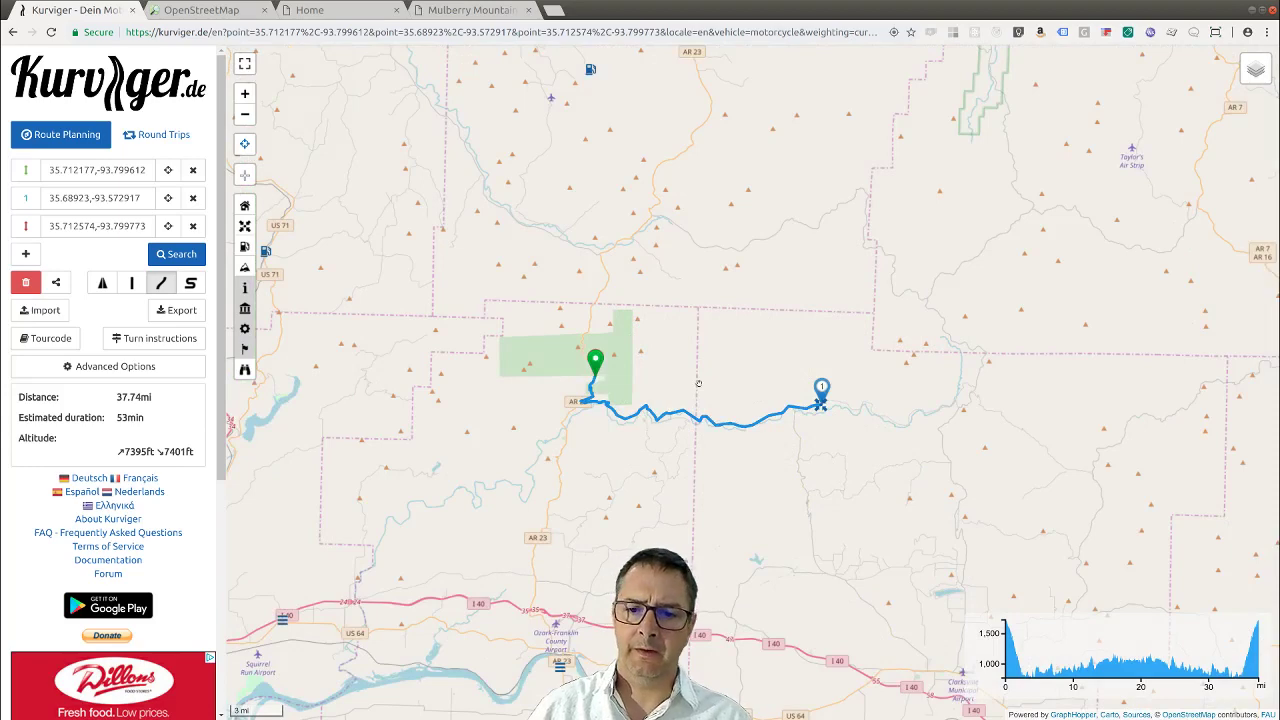
click(104, 285)
click(193, 284)
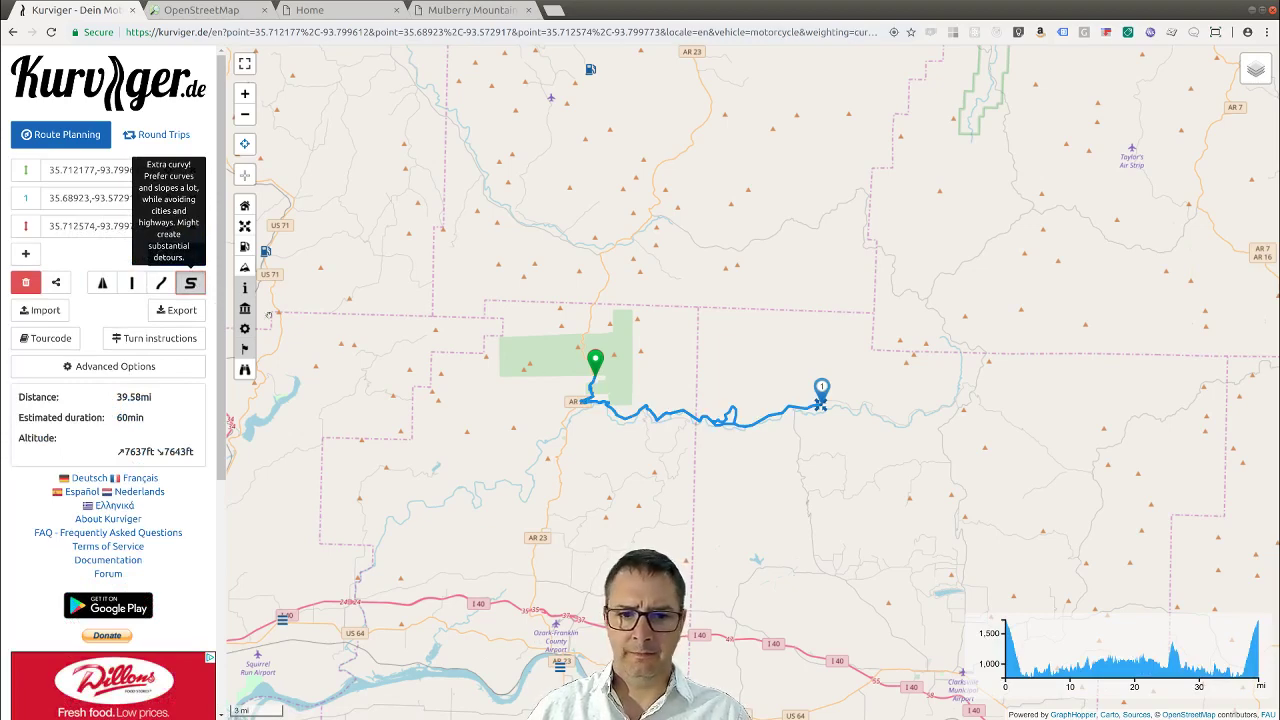
click(101, 283)
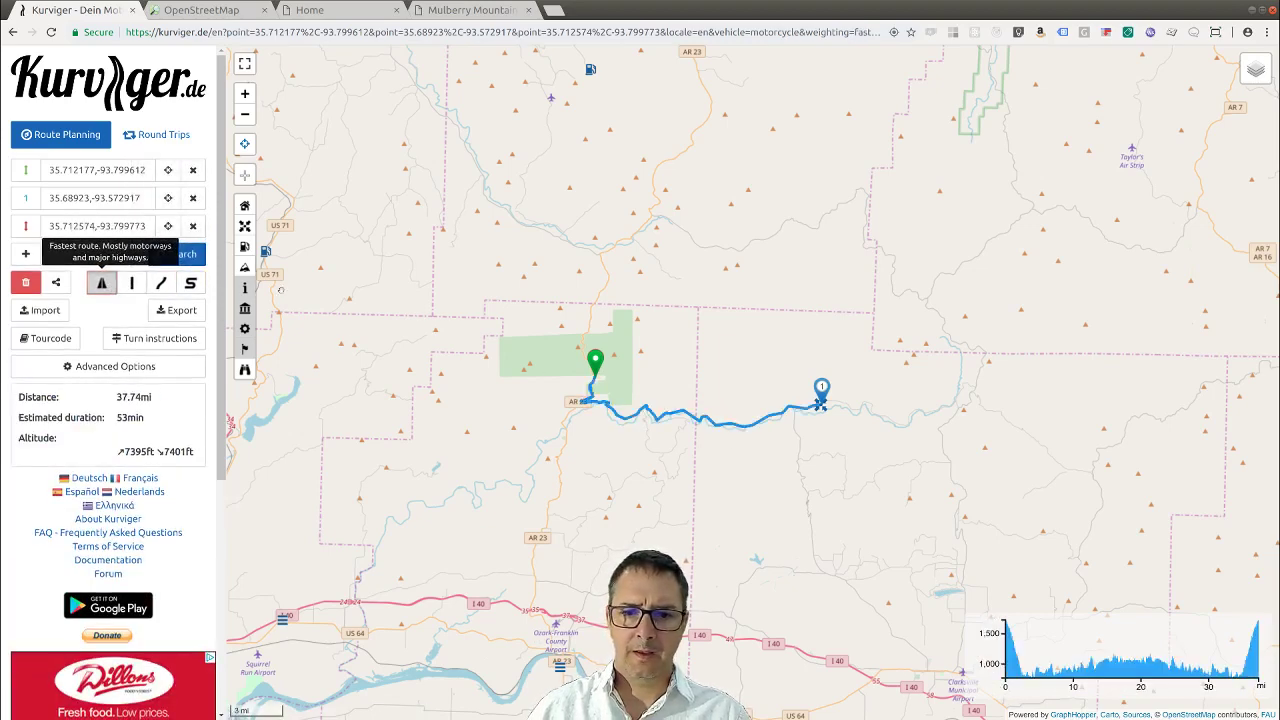
click(190, 283)
Inspect the side loop north of AR 215 and move the route's end point farther north along Highway 23 to 35.723747,-93.804402.
scroll(729, 362, up, 3)
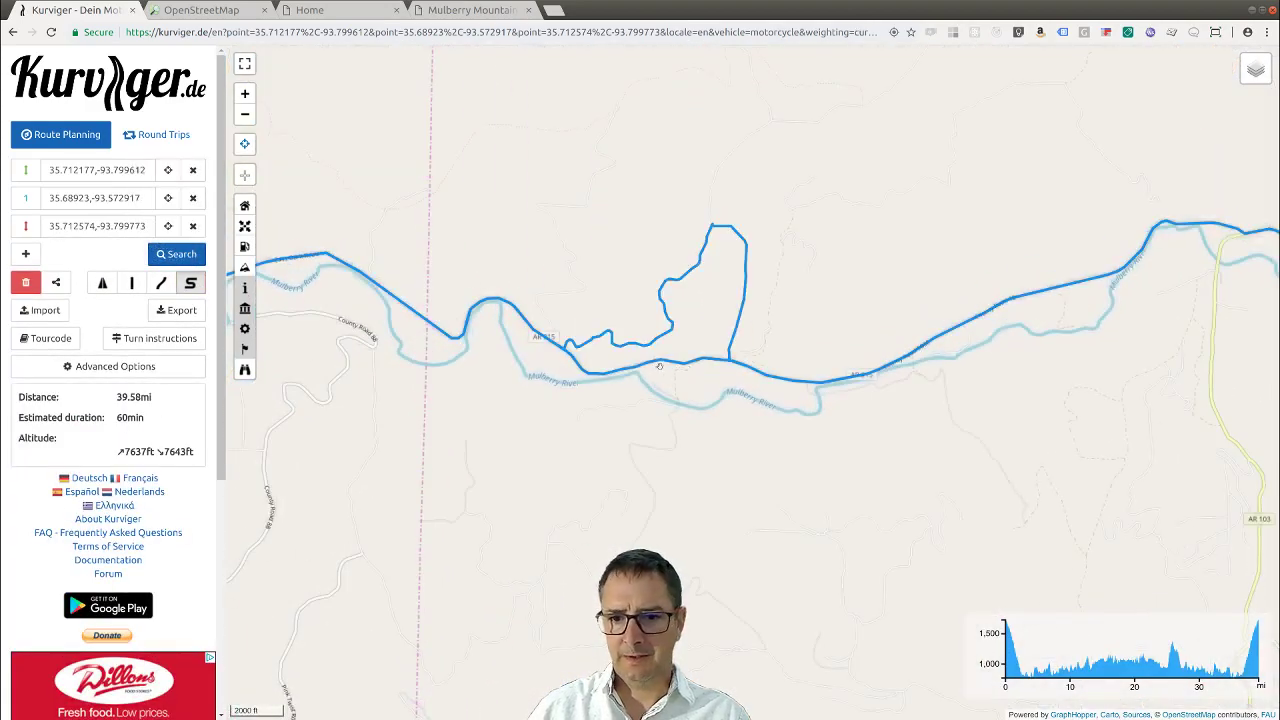
scroll(652, 358, up, 3)
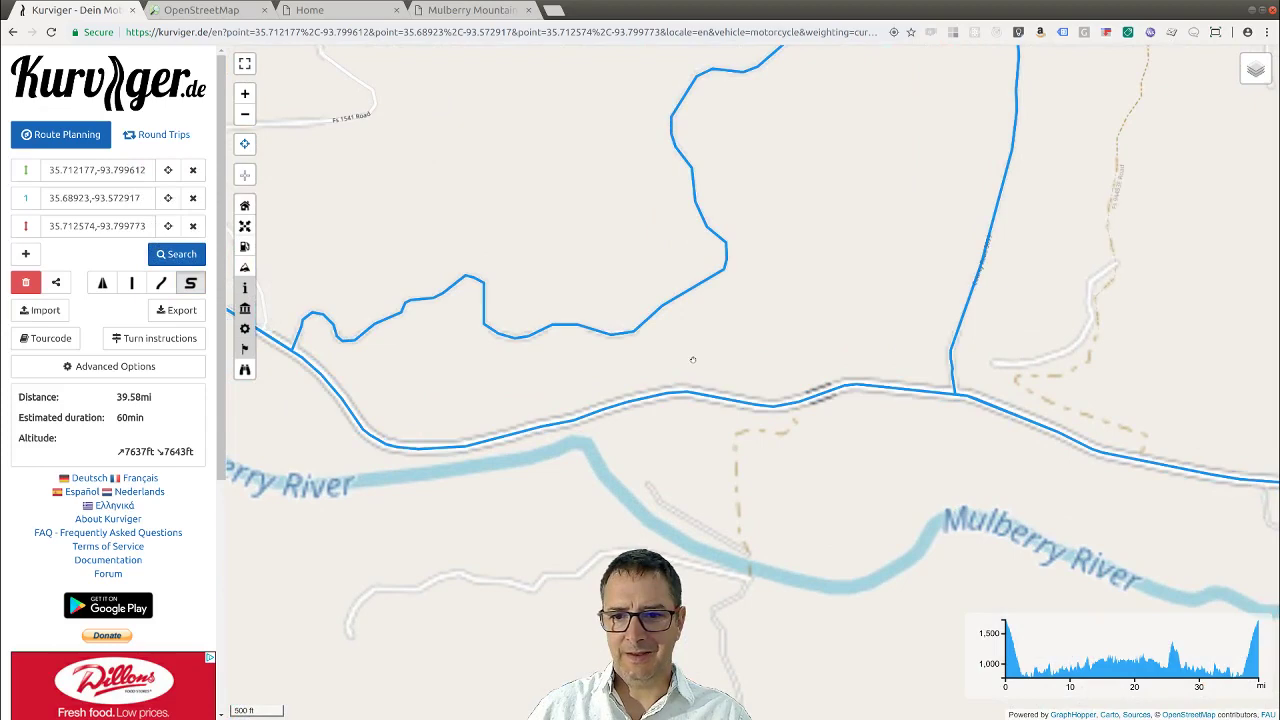
scroll(772, 366, down, 3)
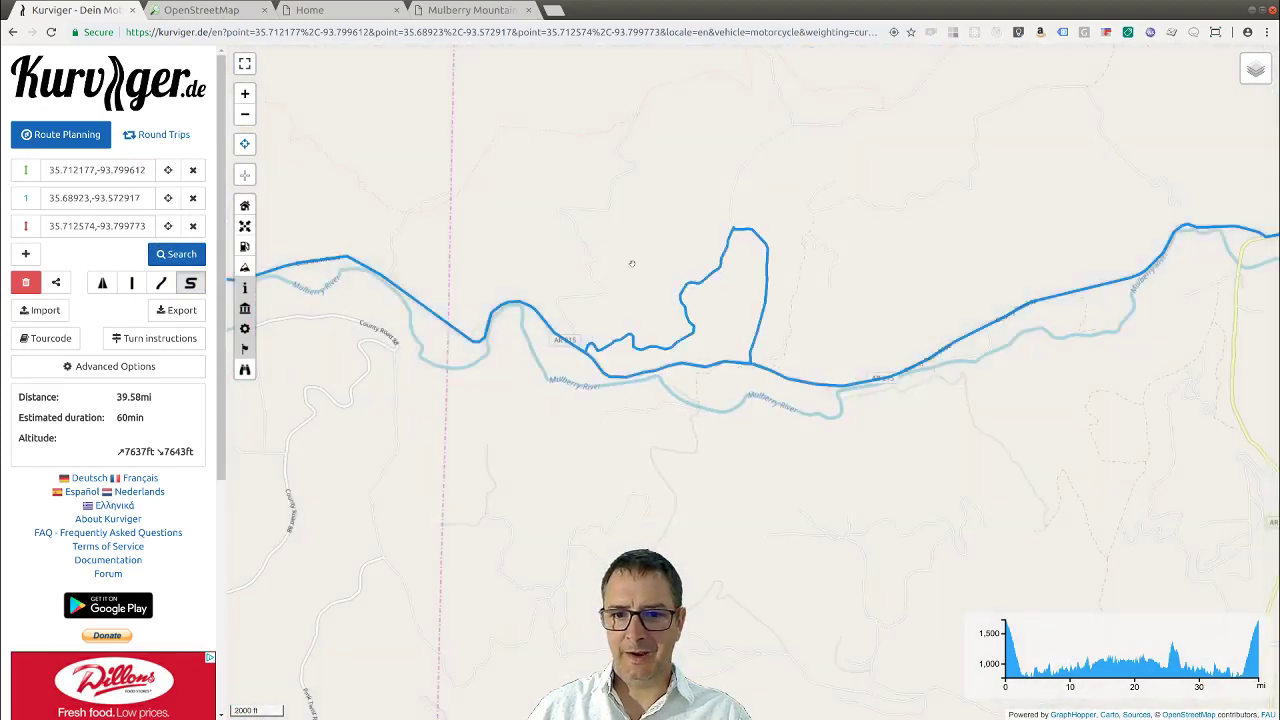
scroll(632, 263, down, 3)
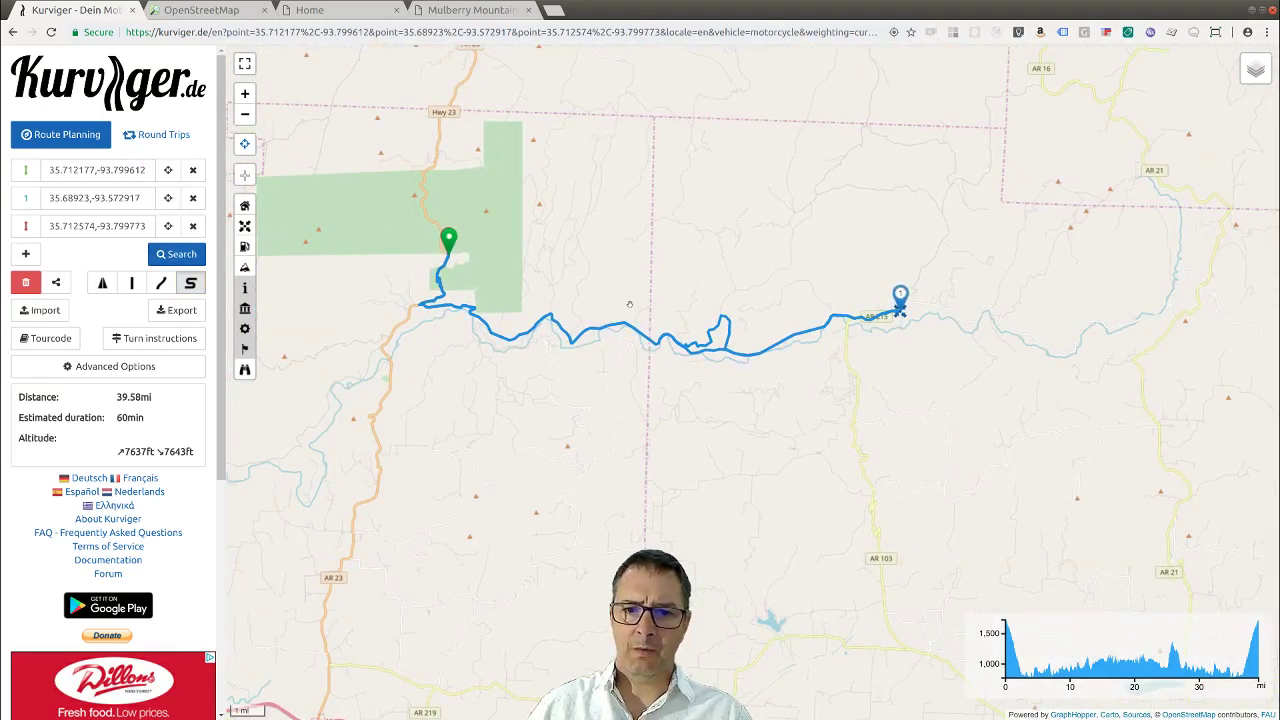
drag(612, 252, 608, 316)
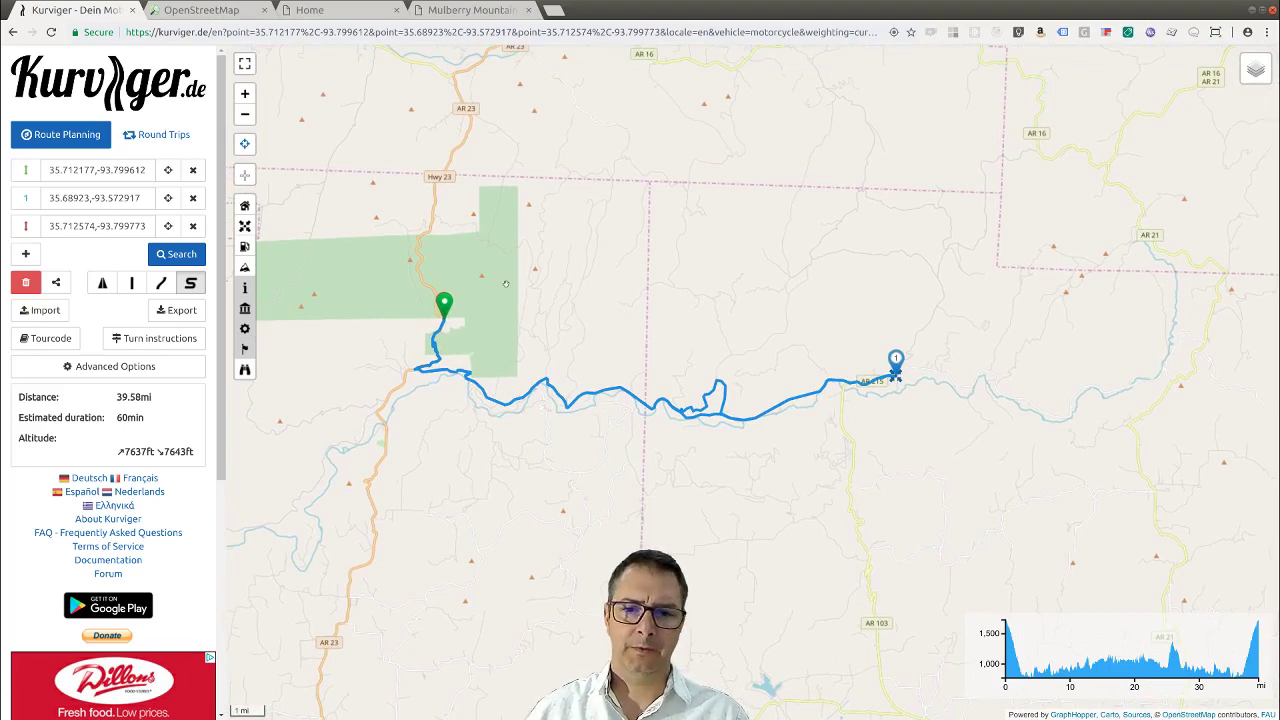
scroll(444, 308, up, 4)
drag(496, 340, 423, 120)
drag(655, 235, 648, 300)
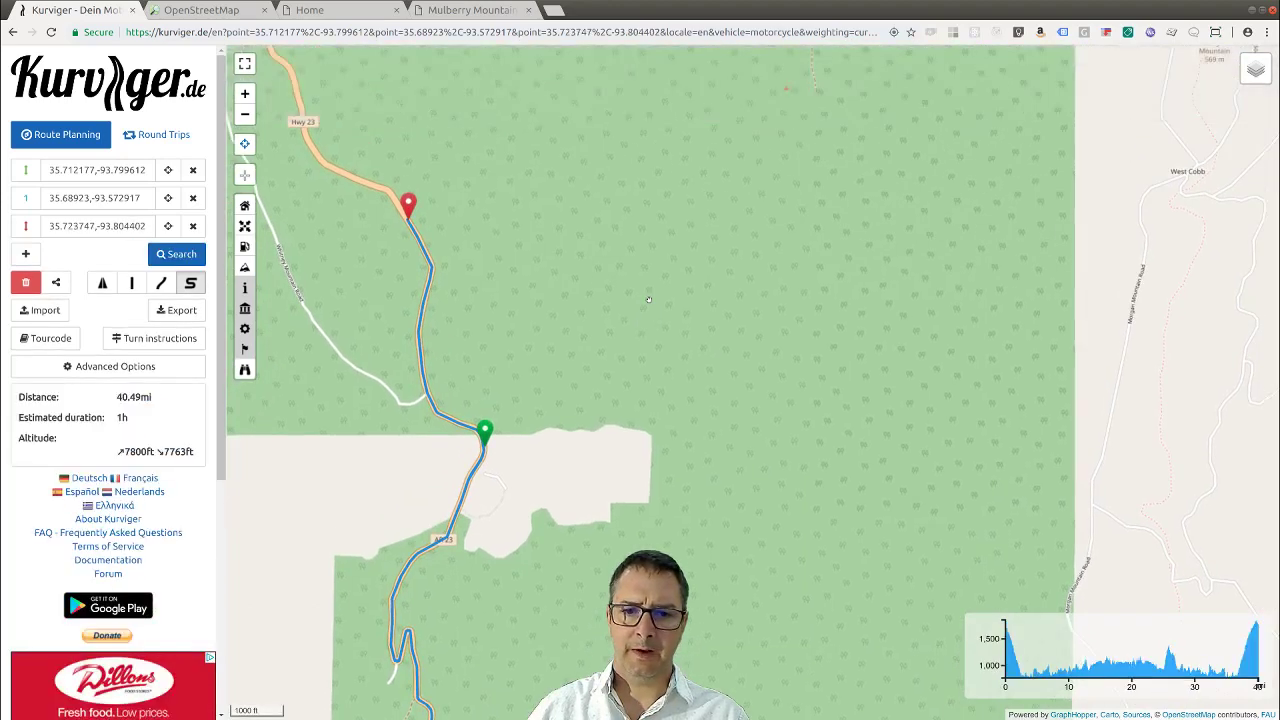
Try routing the return leg through a new intermediate point, first at the forest's eastern edge and then farther east at 35.724775,-93.67733.
scroll(648, 300, down, 4)
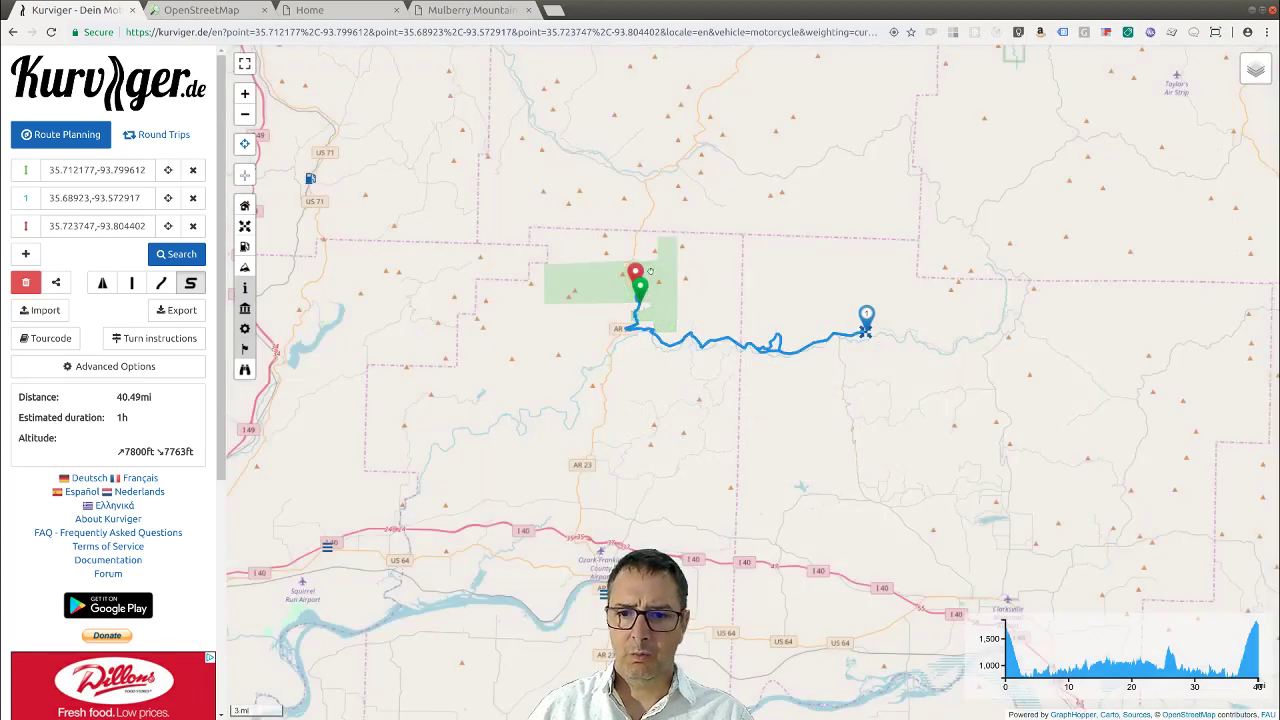
scroll(650, 271, up, 3)
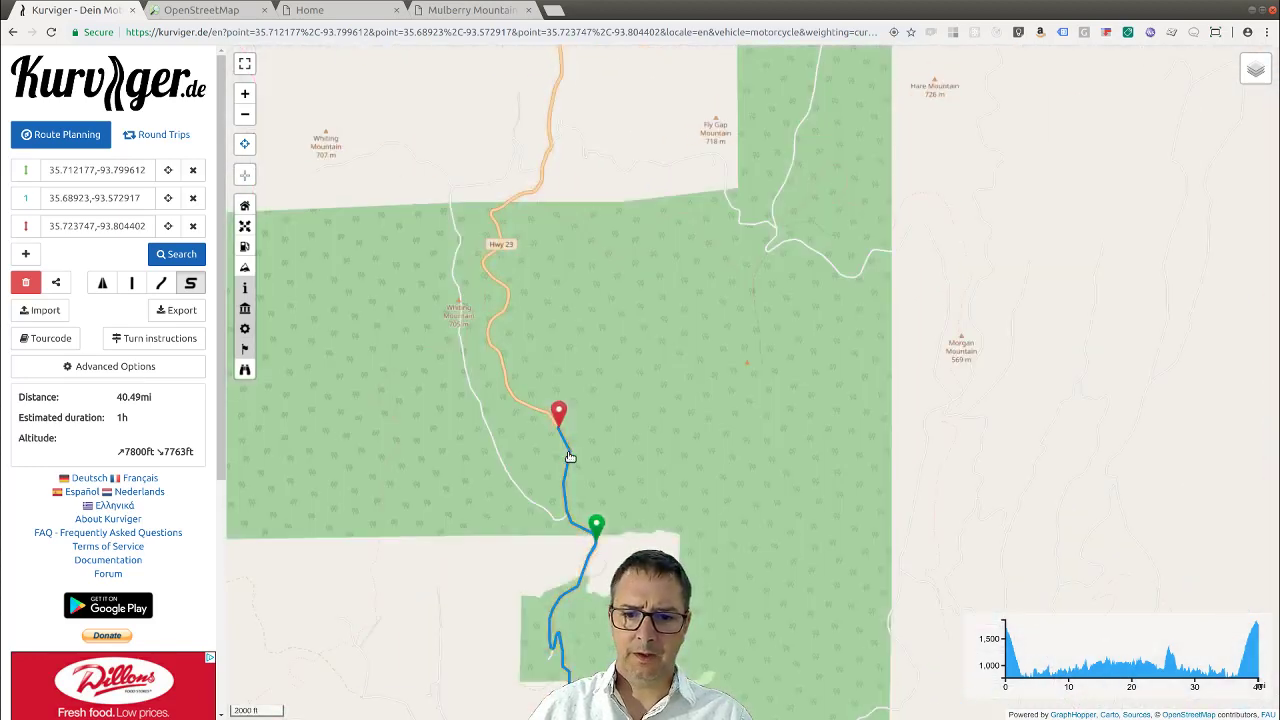
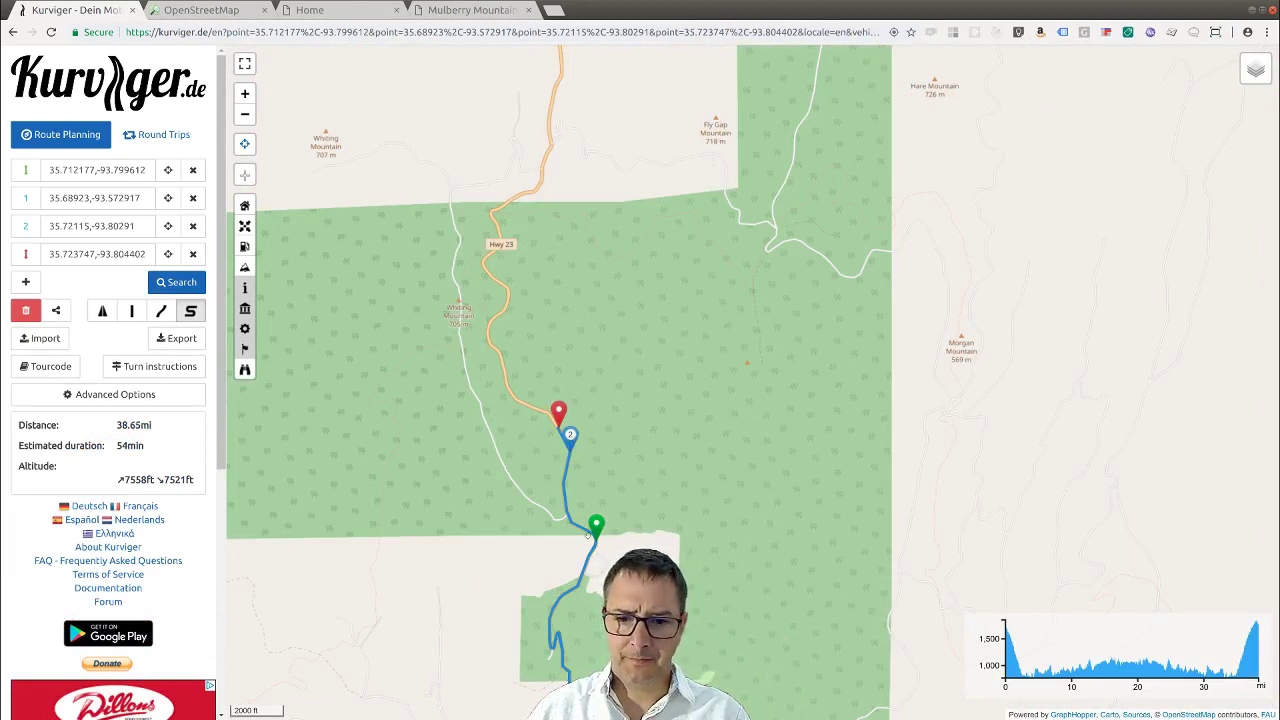
mouse_move(569, 430)
mouse_down()
mouse_move(688, 273)
mouse_move(887, 236)
mouse_up()
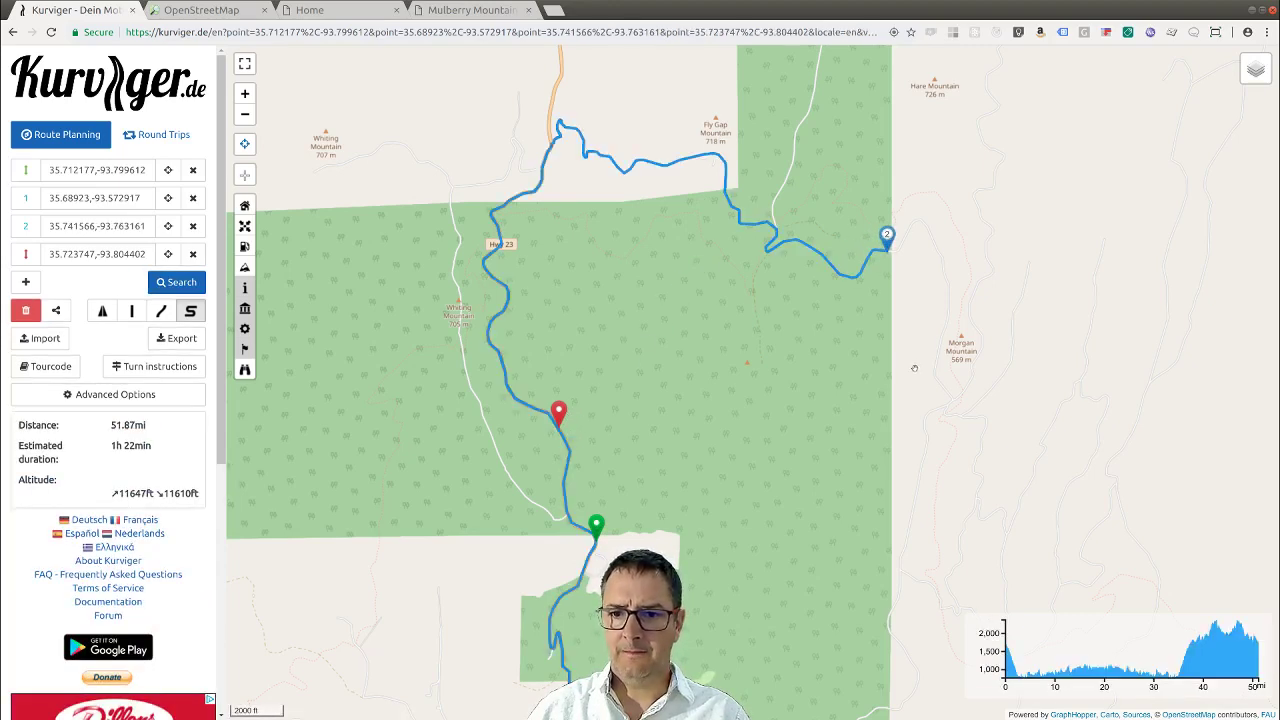
scroll(910, 355, up, 2)
drag(918, 397, 440, 229)
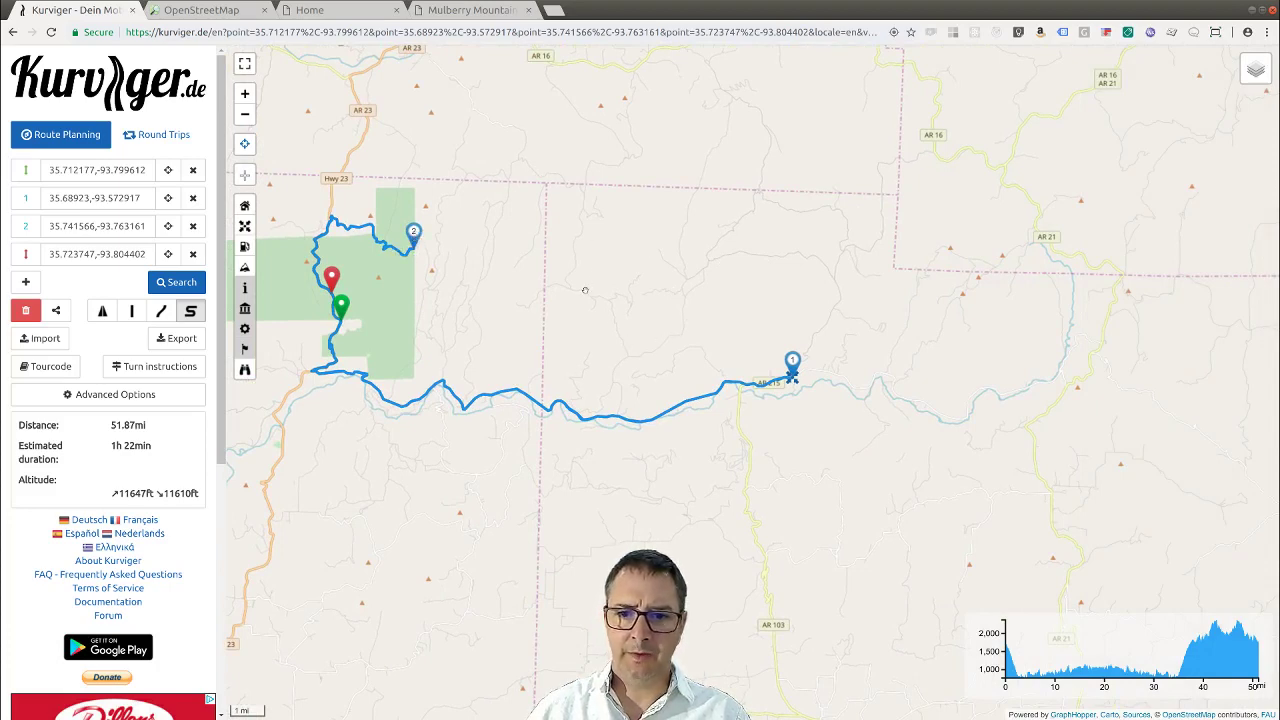
mouse_move(414, 232)
mouse_down()
mouse_move(560, 238)
mouse_move(620, 289)
mouse_move(587, 273)
mouse_up()
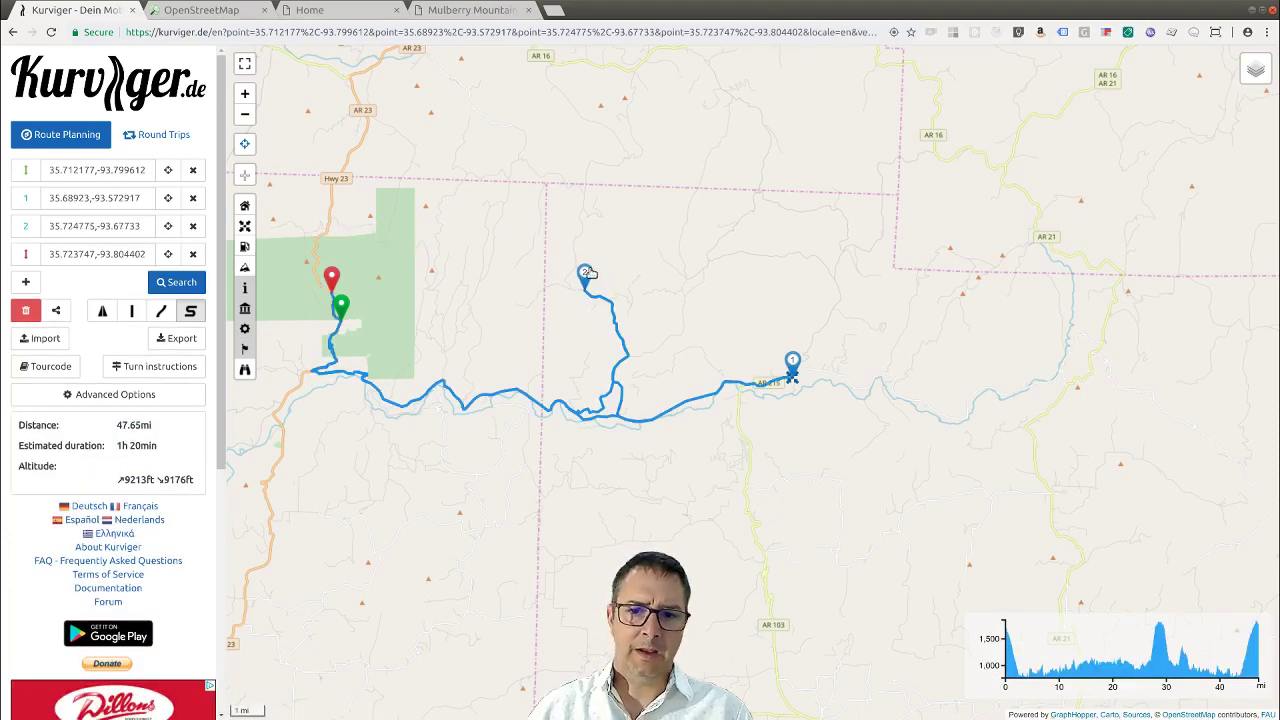
Add an intermediate point on the side road east of Highway 23 at 35.750831,-93.79097 and delete the point at 35.724775,-93.67733.
click(614, 318)
mouse_move(613, 314)
mouse_down()
mouse_move(388, 202)
mouse_move(359, 210)
mouse_up()
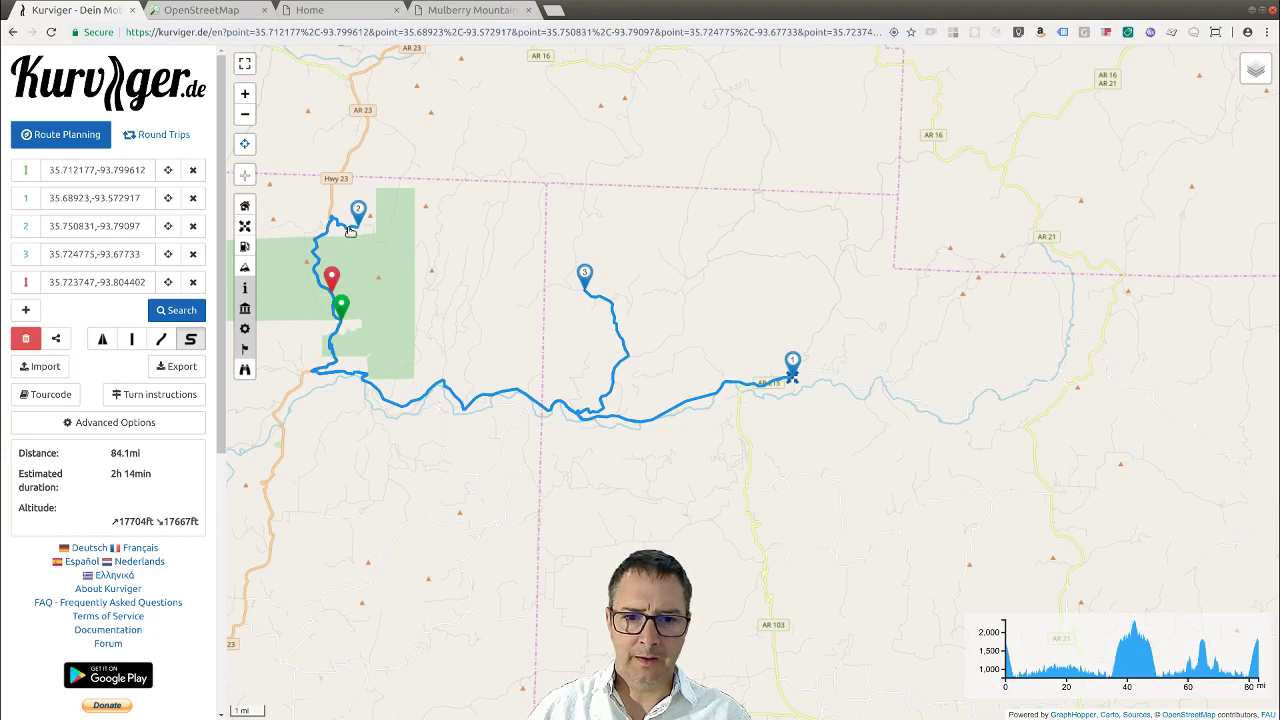
click(585, 276)
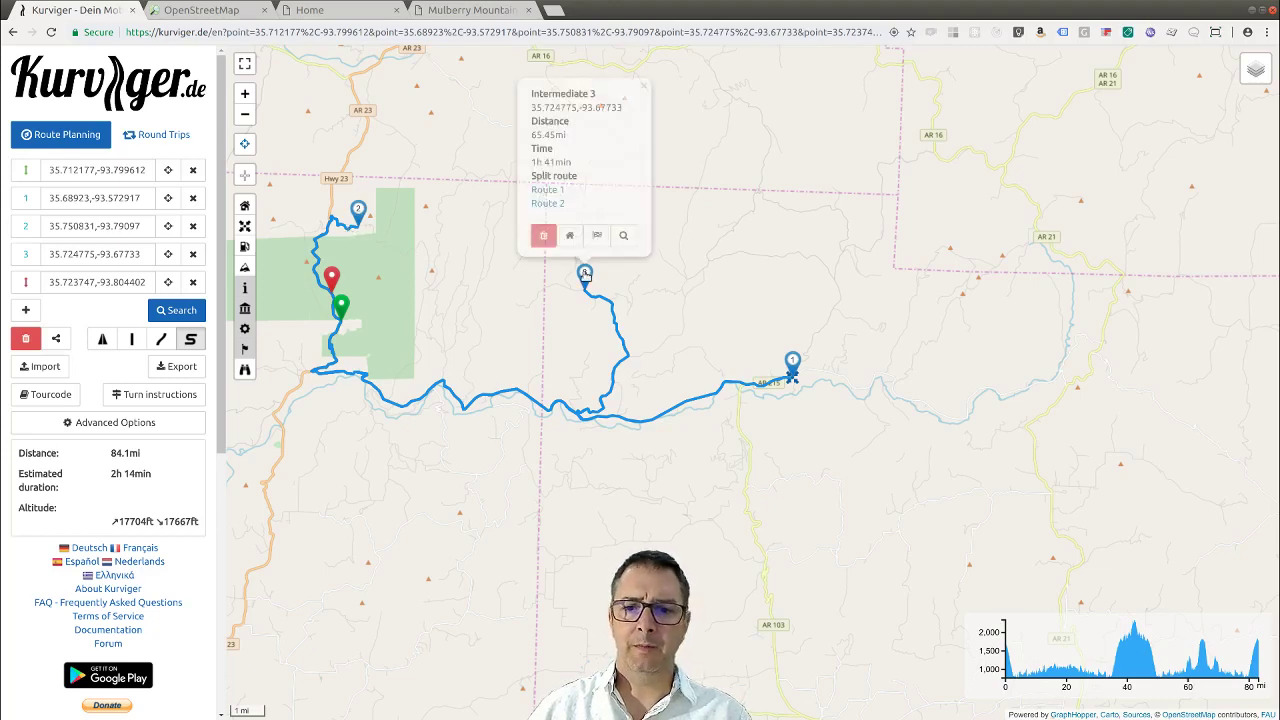
click(542, 234)
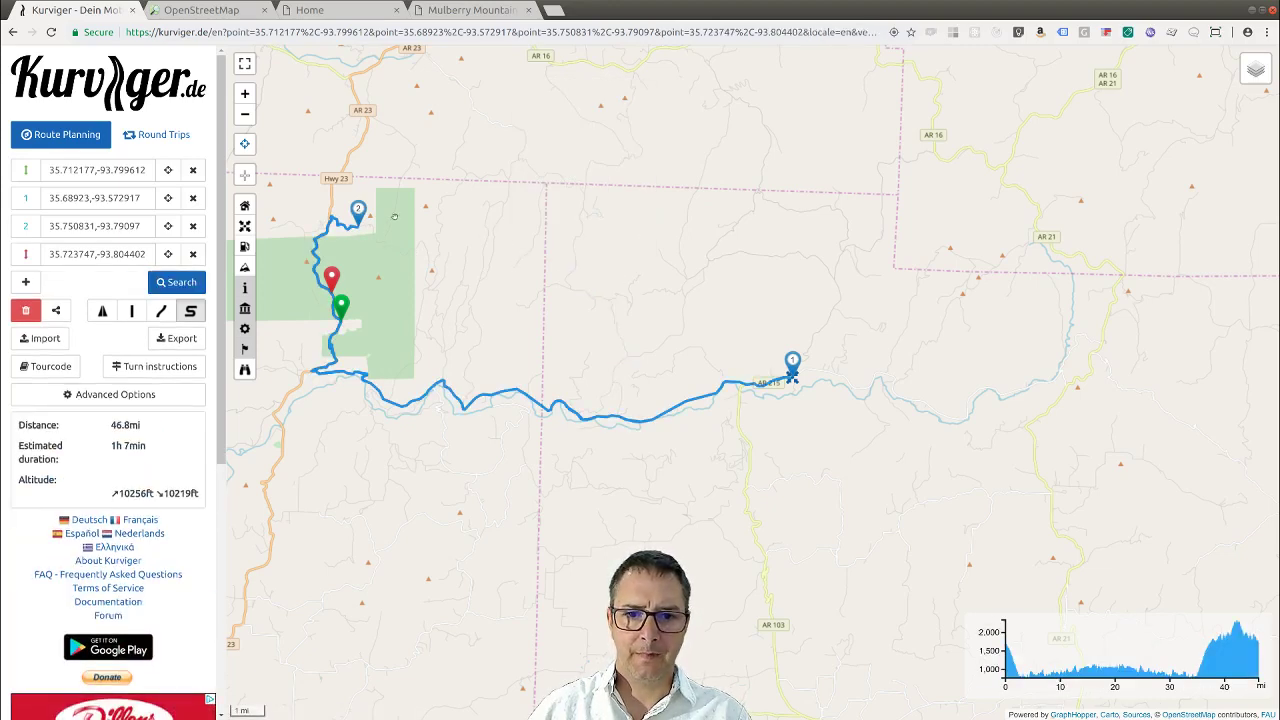
Add two return-leg points, one at the forest's eastern edge (35.74181,-93.763719) and one east of Hare Mountain (35.752538,-93.750887).
scroll(382, 232, up, 3)
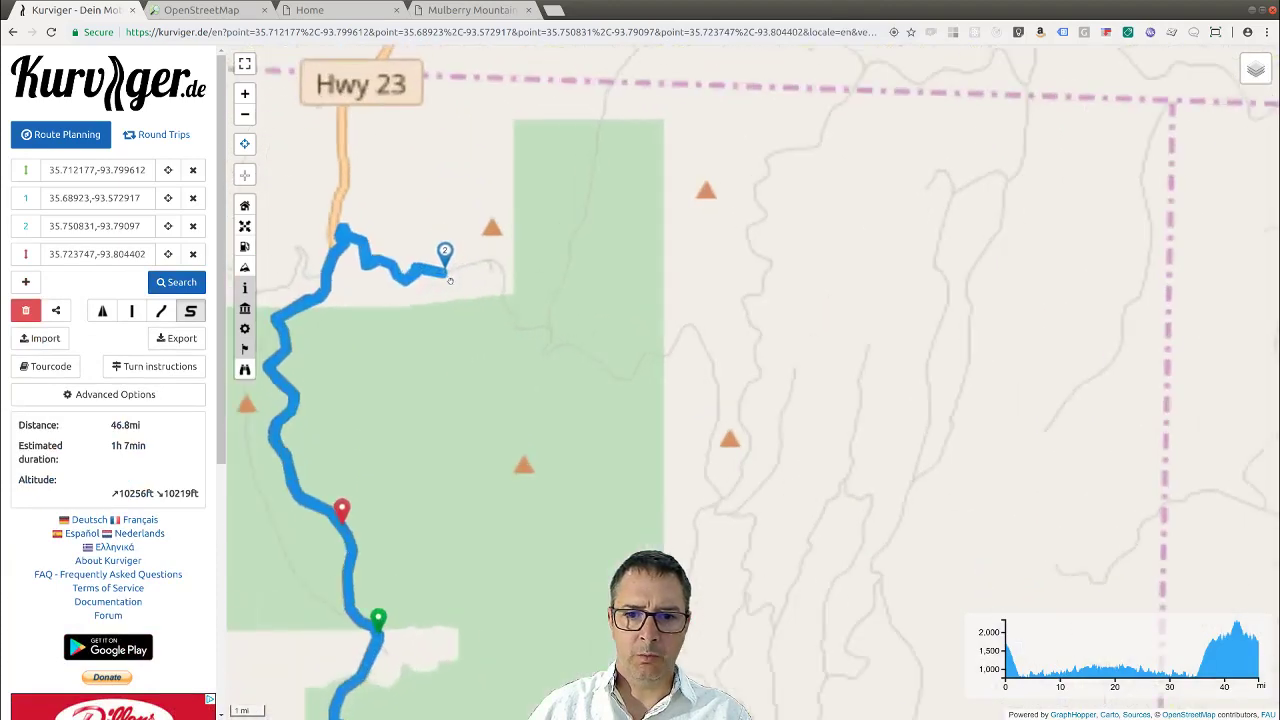
click(396, 264)
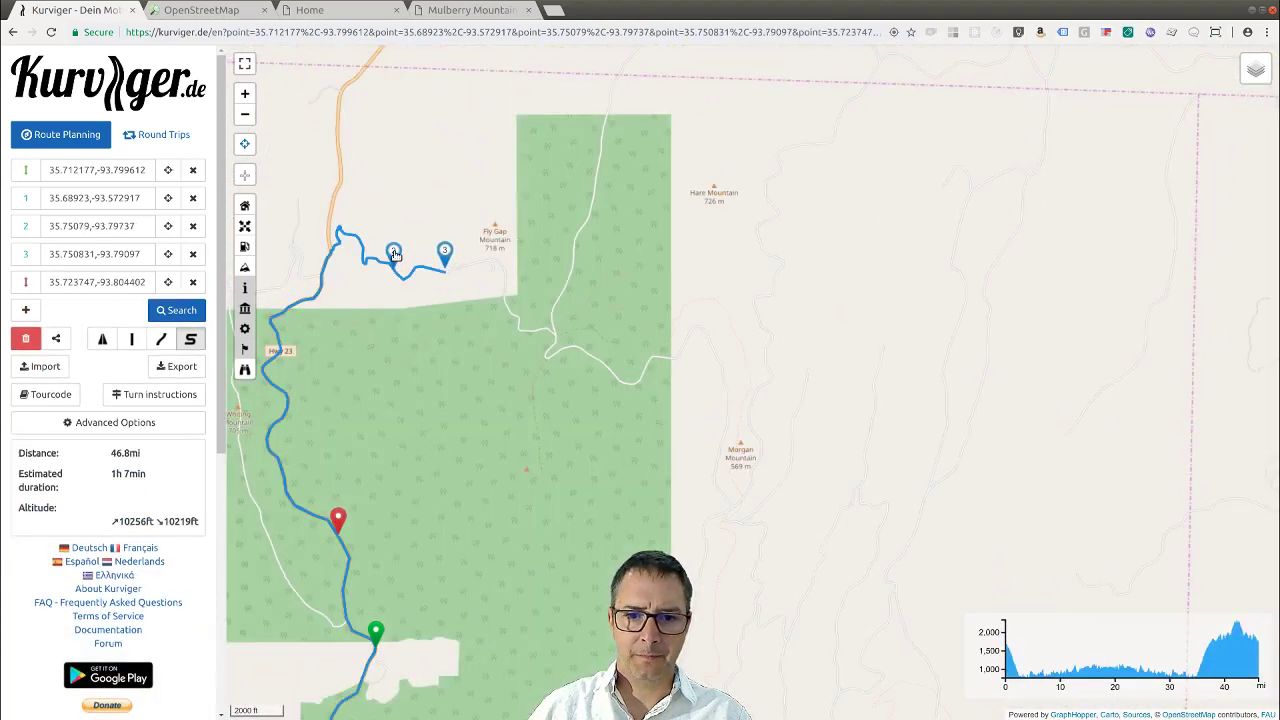
mouse_move(396, 255)
mouse_down()
mouse_move(625, 346)
mouse_move(664, 342)
mouse_up()
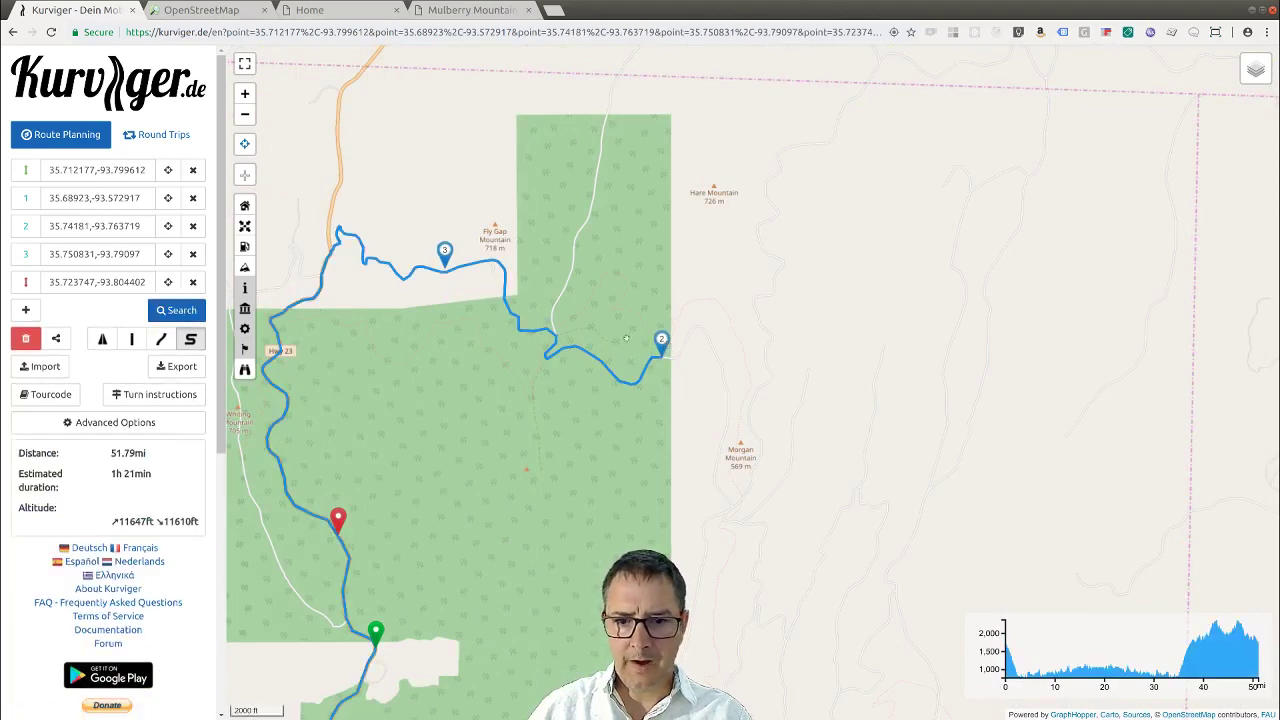
click(584, 350)
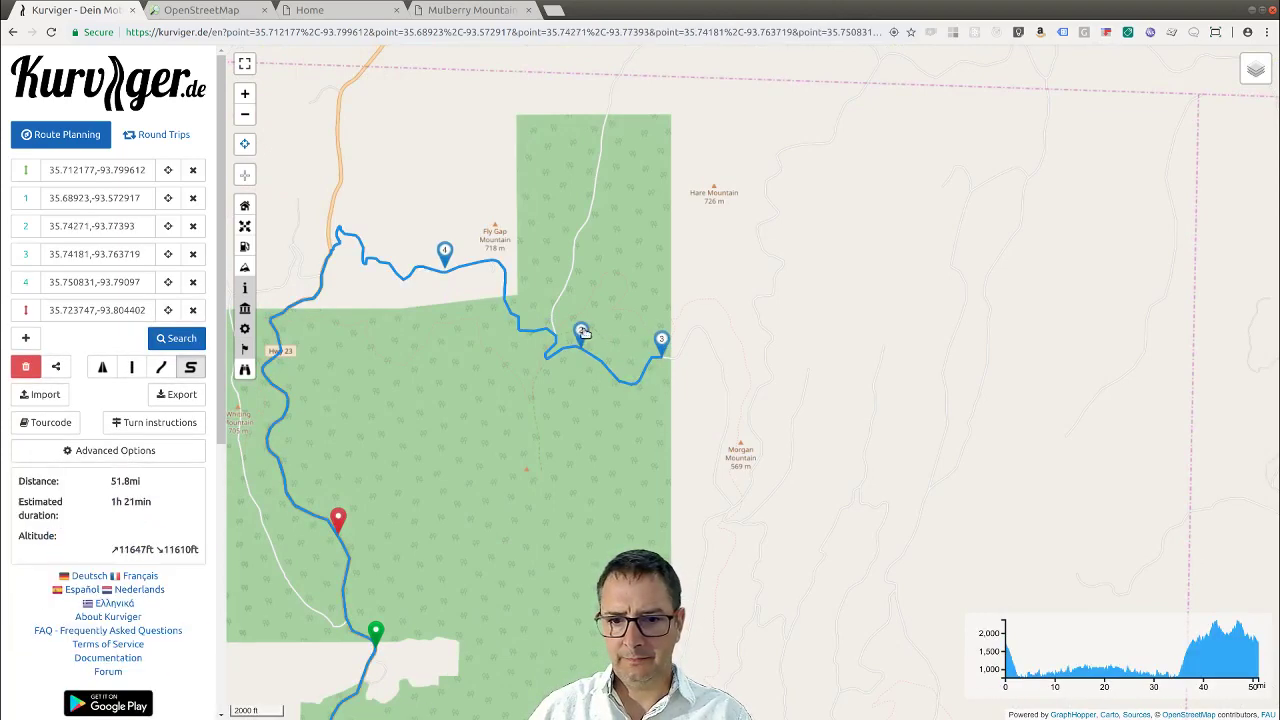
drag(607, 336, 766, 236)
drag(868, 298, 663, 323)
scroll(663, 324, down, 2)
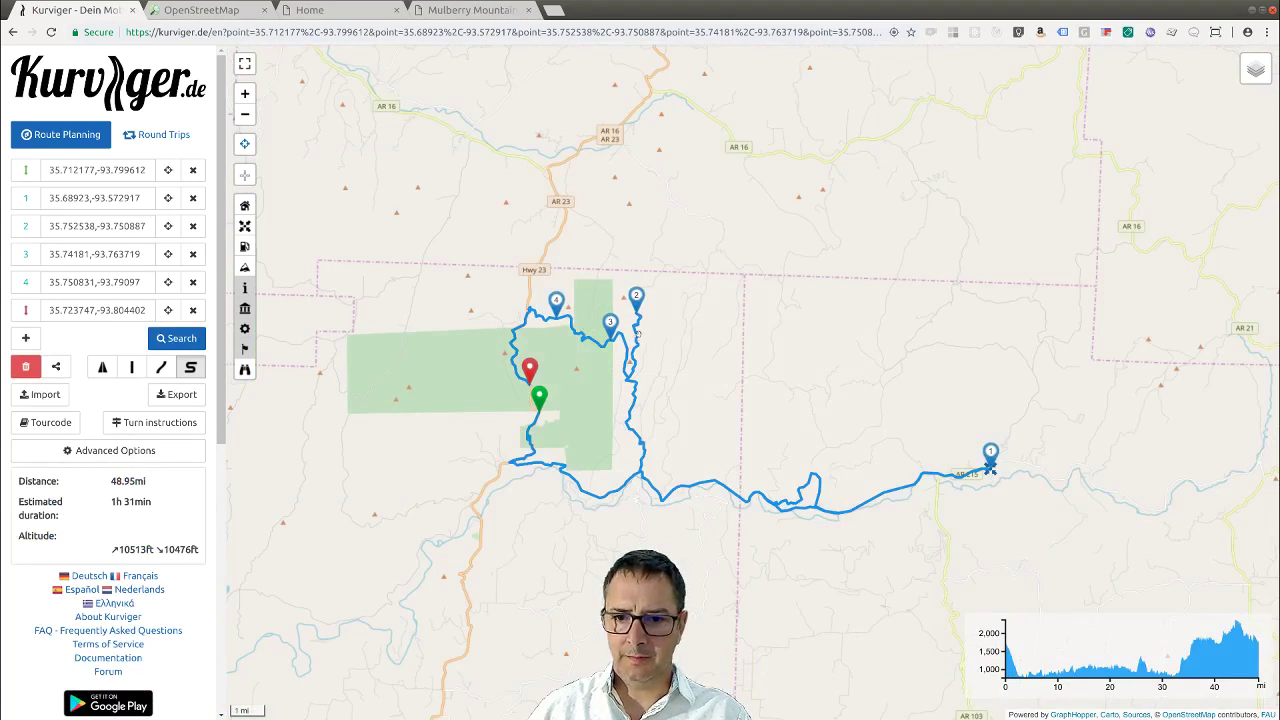
Extend the return leg eastward with four intermediate points: one just north of the county line, one southeast of it, and two north of Oark.
mouse_move(637, 337)
mouse_down()
mouse_move(706, 317)
mouse_move(788, 370)
mouse_move(710, 274)
mouse_move(732, 243)
mouse_move(702, 262)
mouse_move(785, 370)
mouse_move(778, 310)
mouse_up()
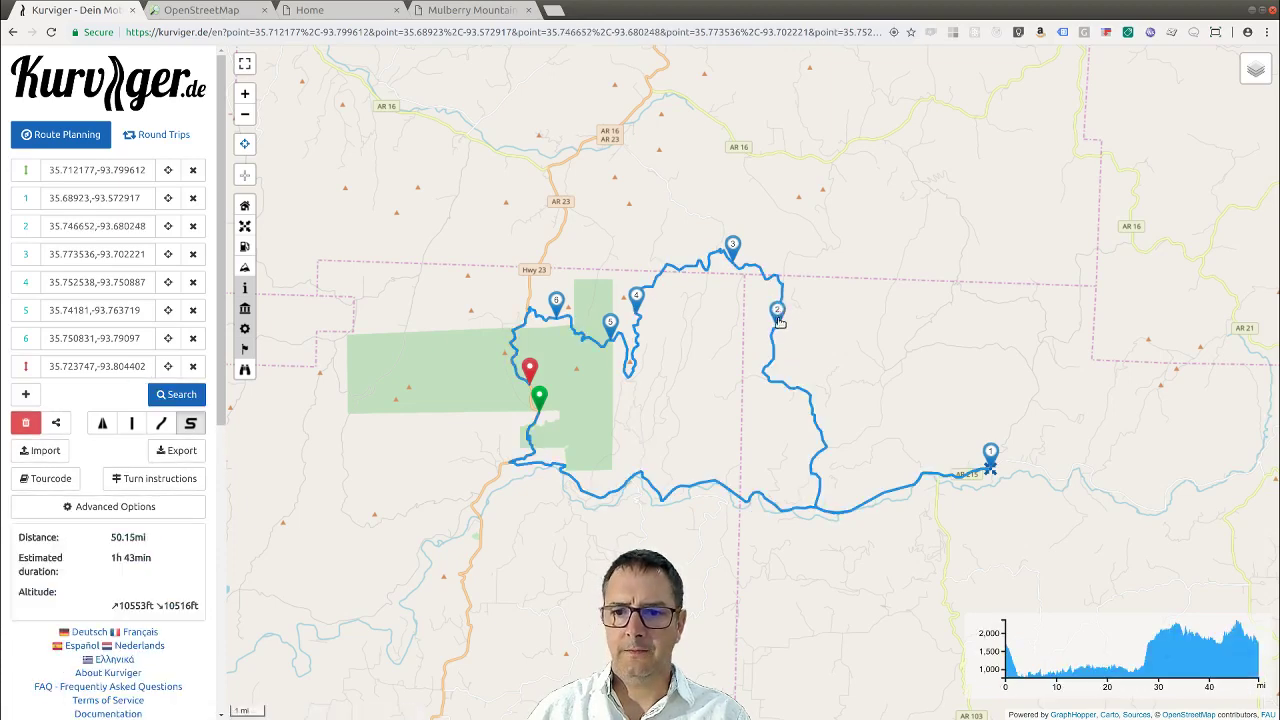
drag(833, 378, 802, 335)
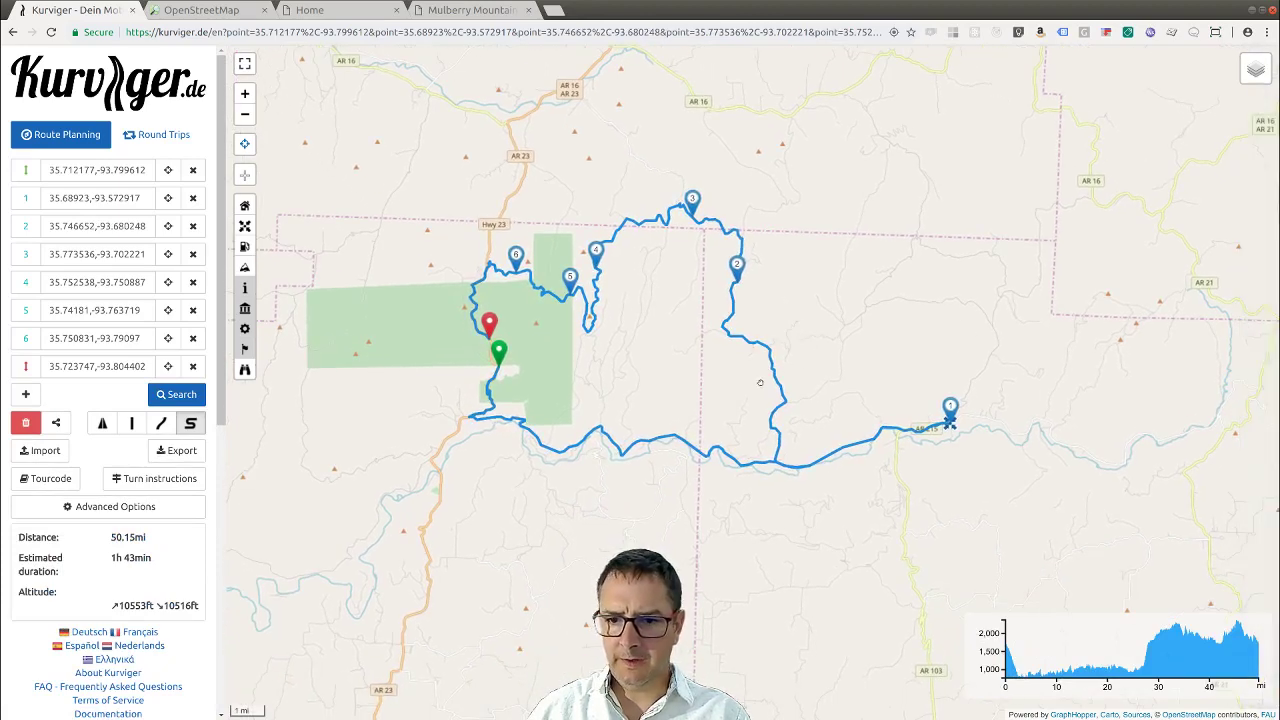
mouse_move(777, 382)
mouse_down()
mouse_move(935, 292)
mouse_move(934, 281)
mouse_move(905, 283)
mouse_up()
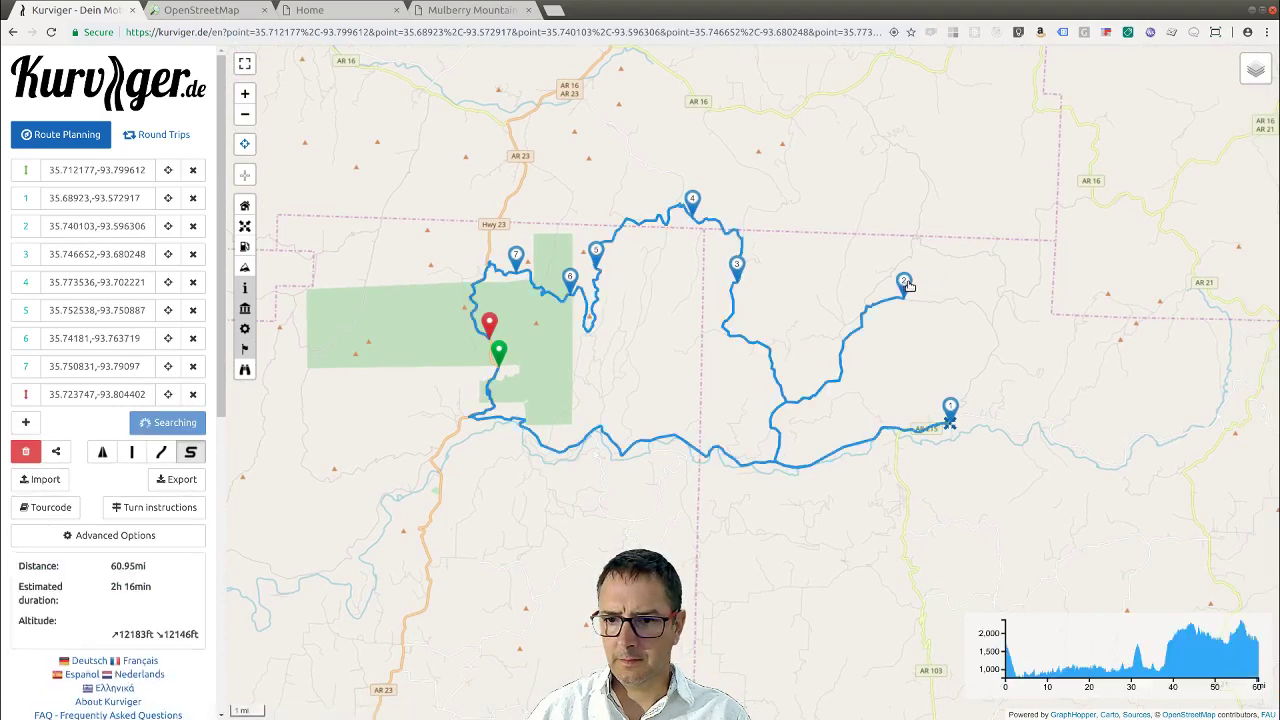
mouse_move(863, 329)
mouse_down()
mouse_move(886, 318)
mouse_move(991, 349)
mouse_move(953, 284)
mouse_up()
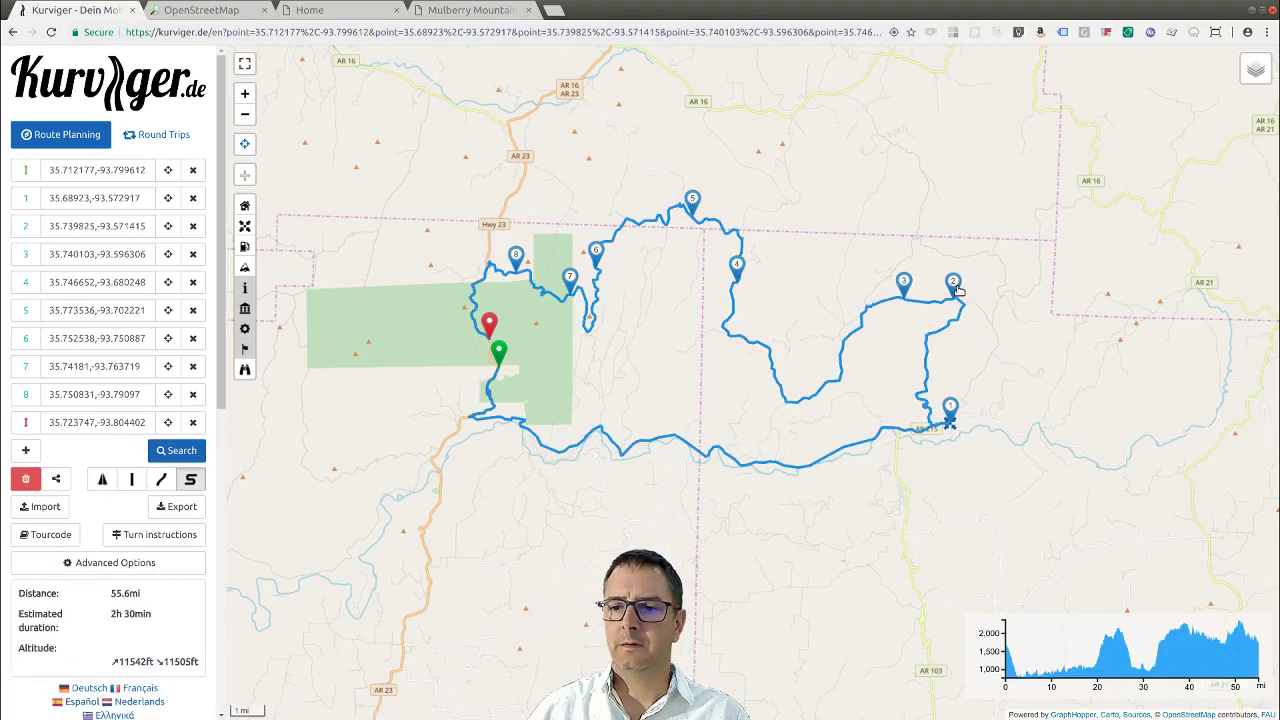
Route the return leg out of Oark along the northeastern road by adding intermediate points at 35.71028,-93.556995 and 35.732161,-93.55442.
click(942, 333)
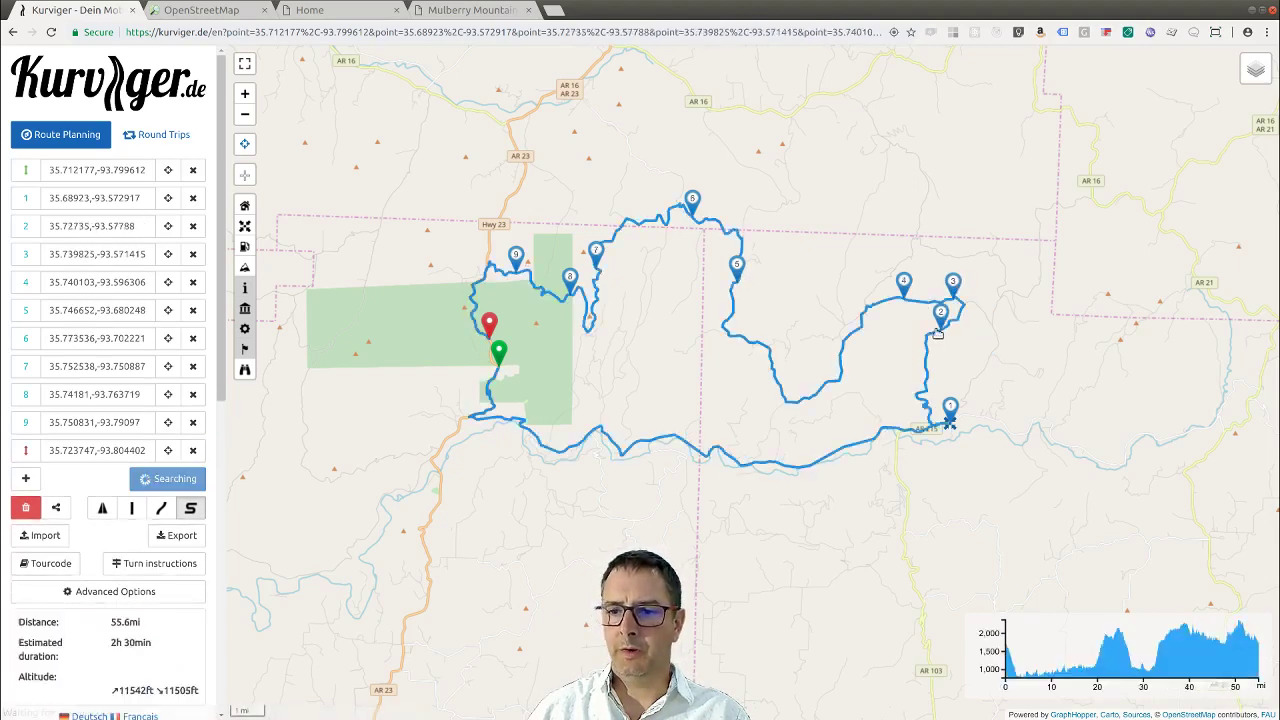
drag(942, 320, 983, 355)
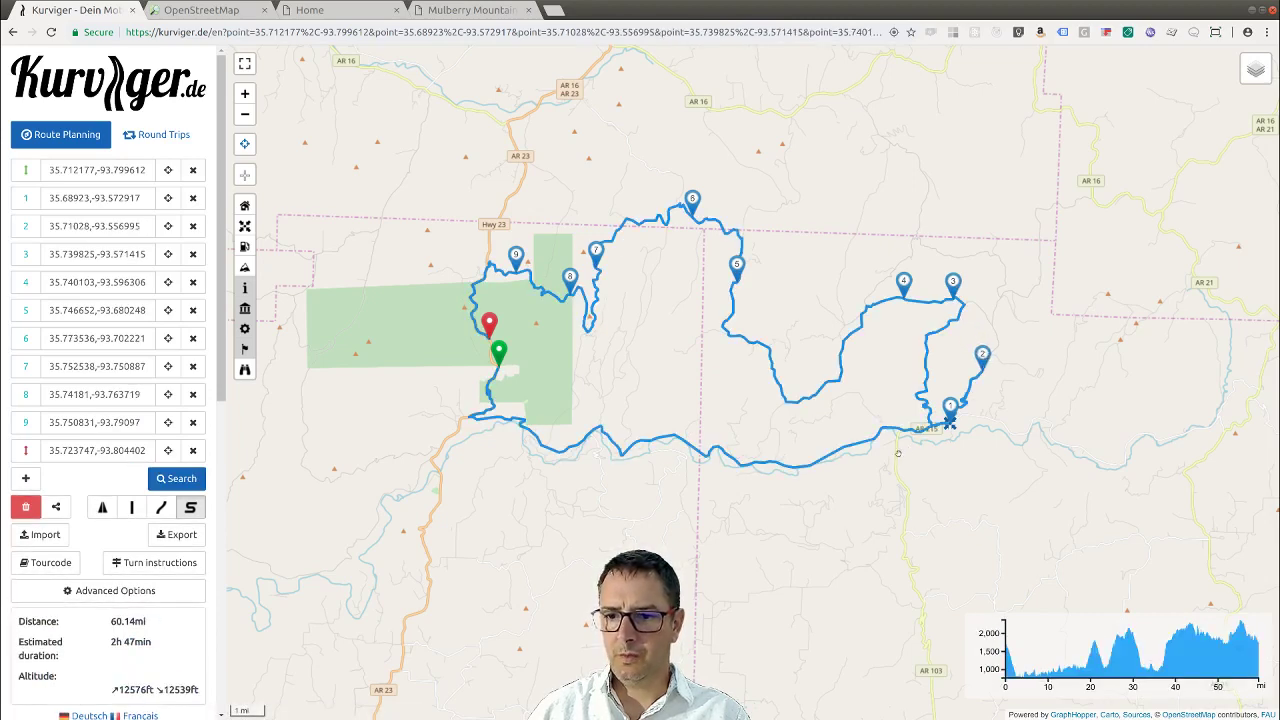
scroll(923, 407, up, 2)
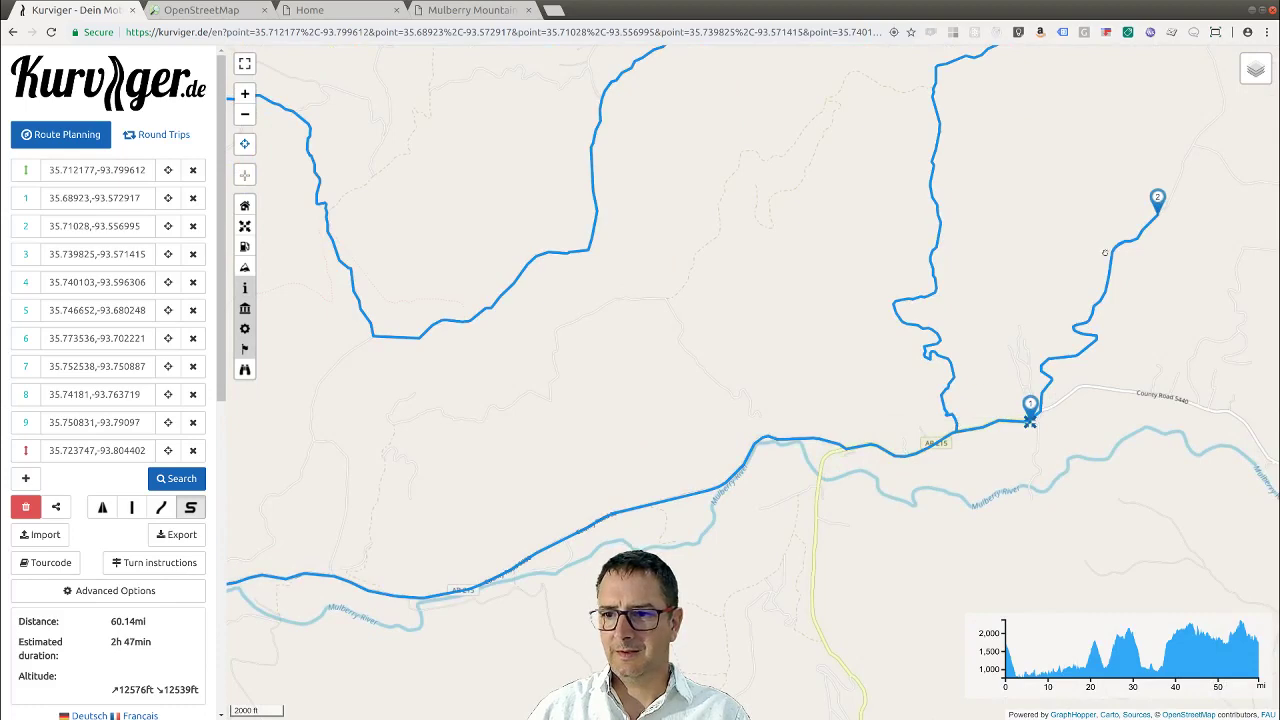
scroll(1090, 210, down, 2)
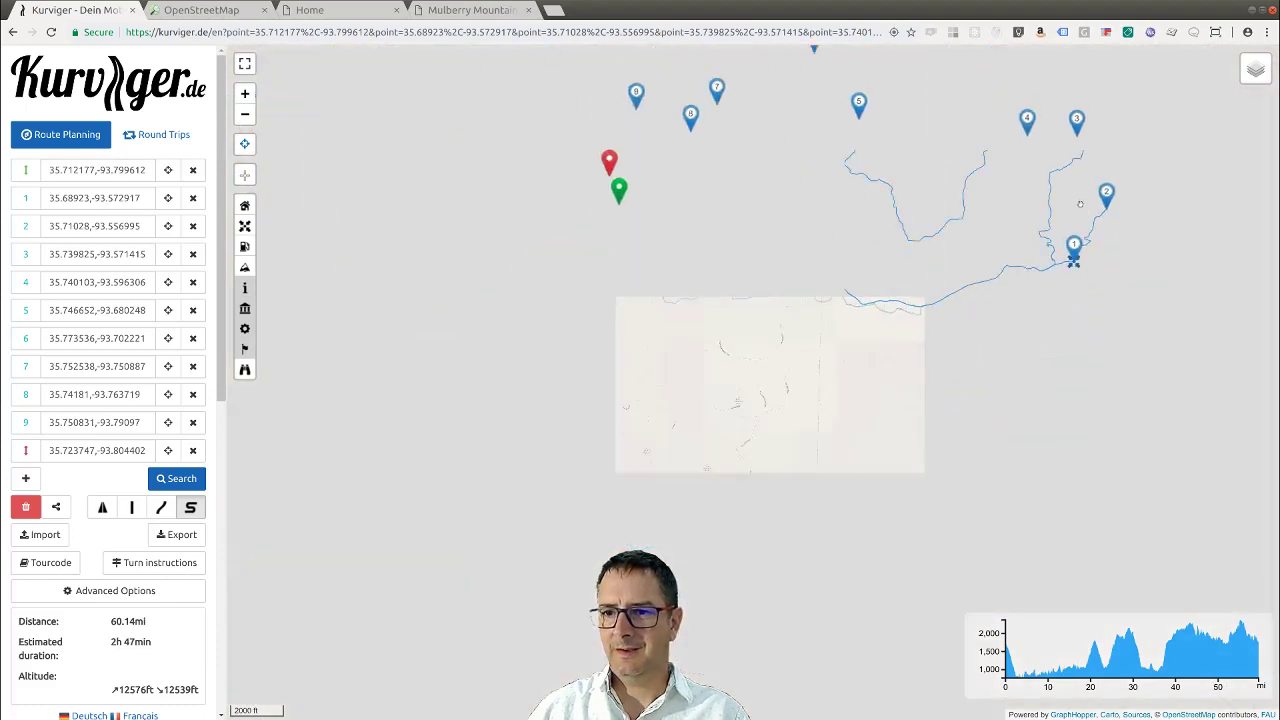
click(1051, 190)
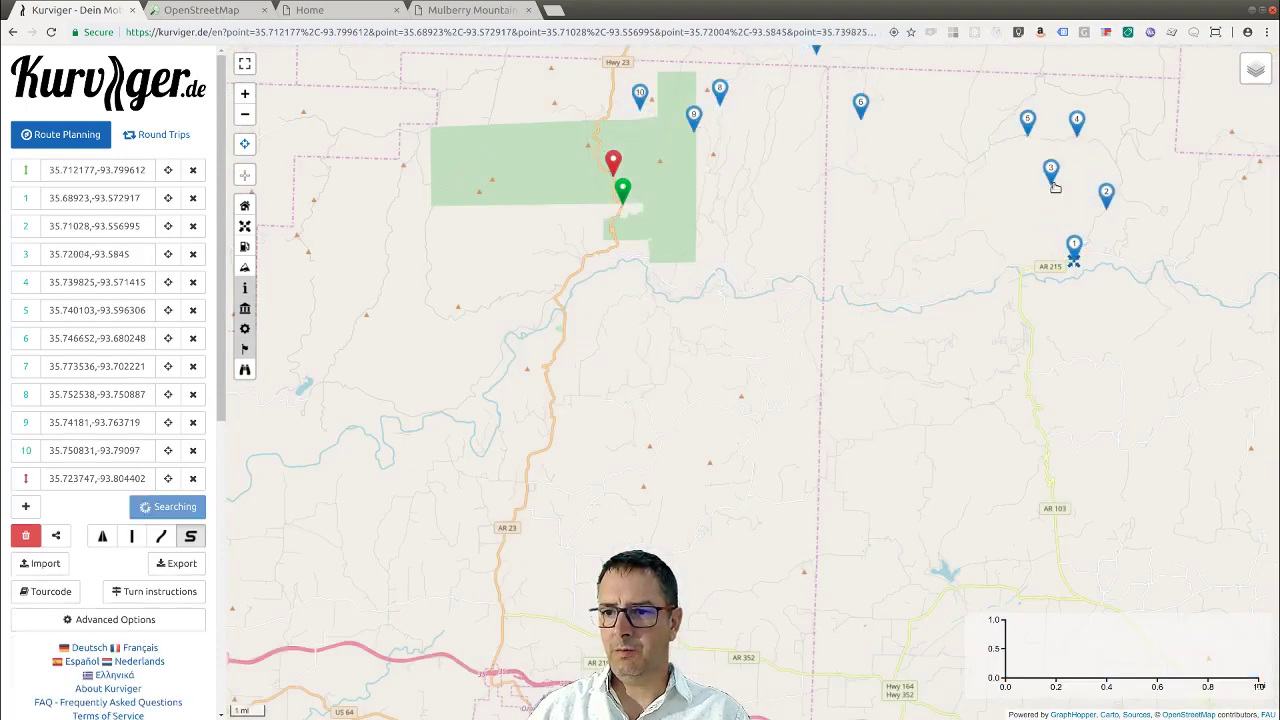
mouse_move(1052, 188)
mouse_down()
mouse_move(1118, 148)
mouse_move(1110, 140)
mouse_up()
drag(978, 326, 792, 451)
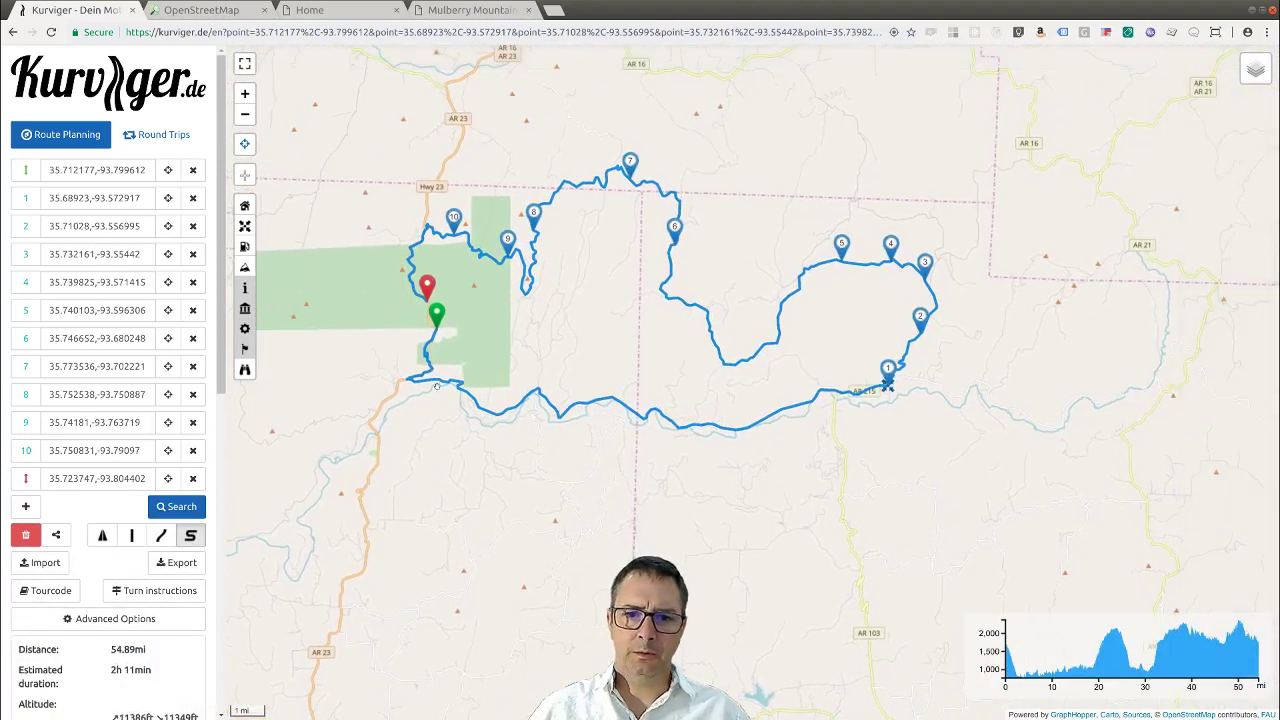
Move the route's end point next to the start point at Mulberry Mountain, at 35.713138,-93.800497, to close the loop.
scroll(450, 326, up, 3)
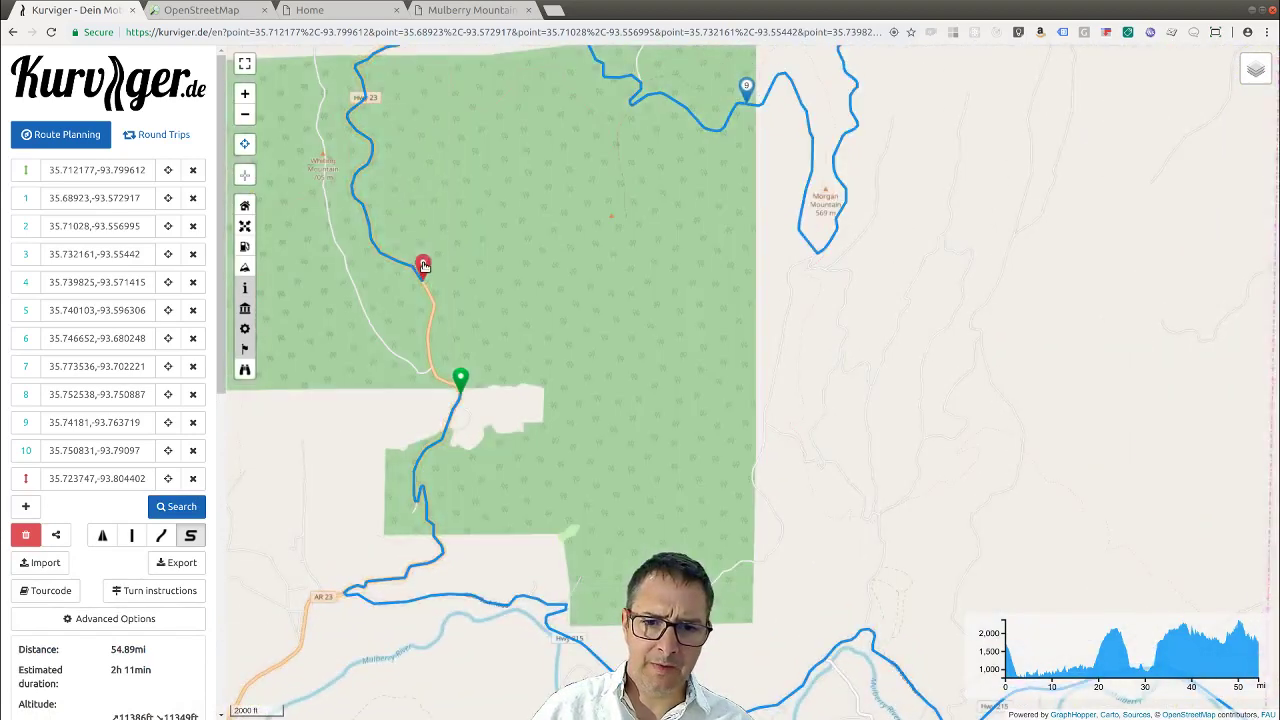
drag(433, 332, 454, 372)
scroll(819, 404, down, 3)
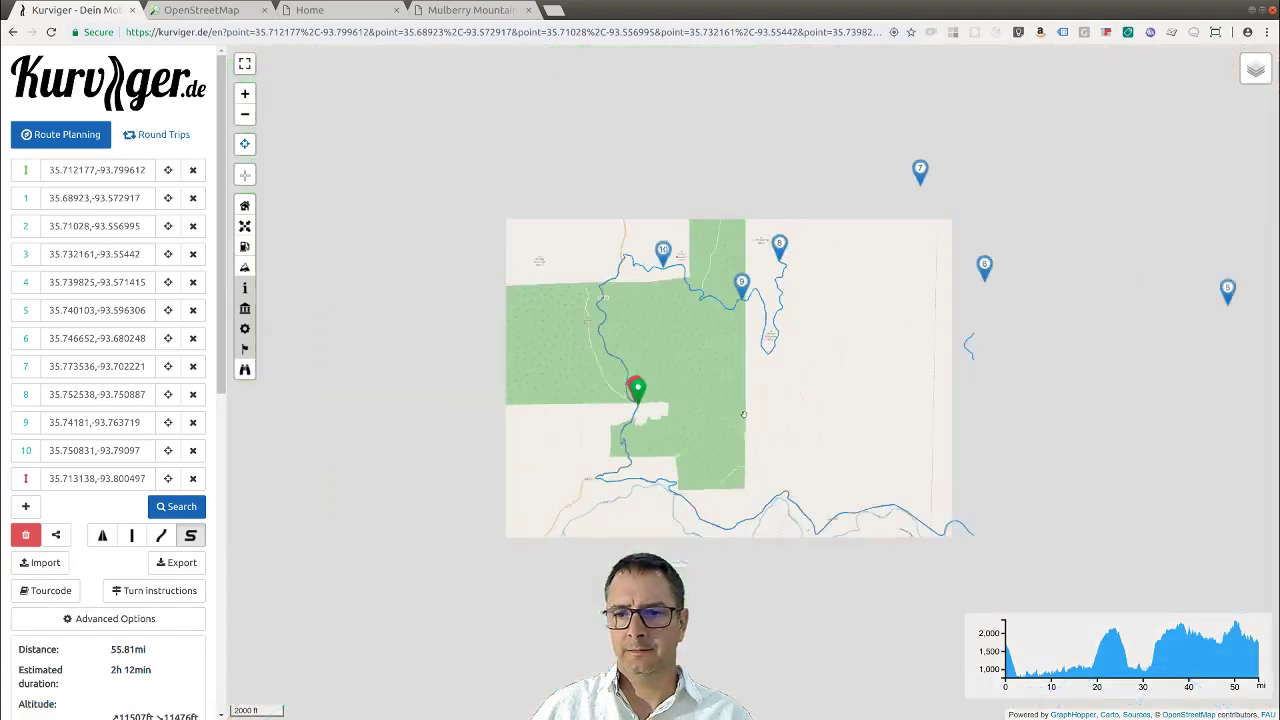
drag(819, 404, 587, 384)
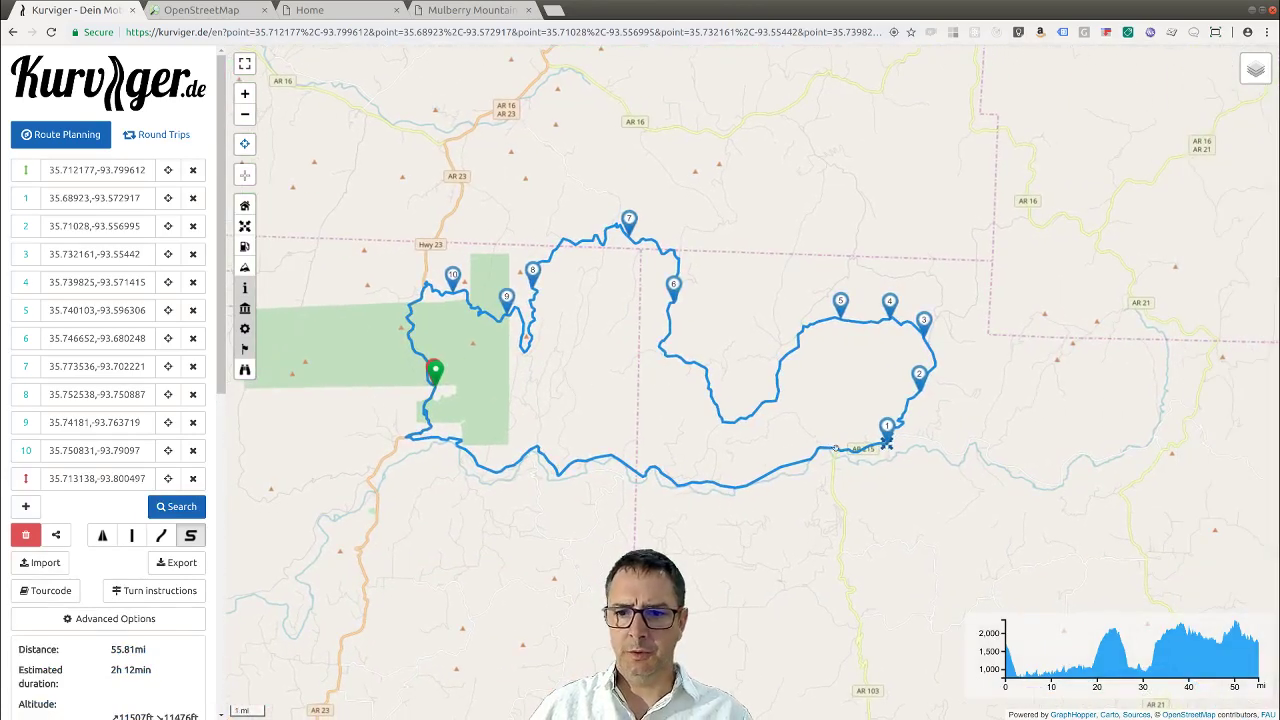
Show the advanced options for the planned route.
scroll(120, 558, down, 2)
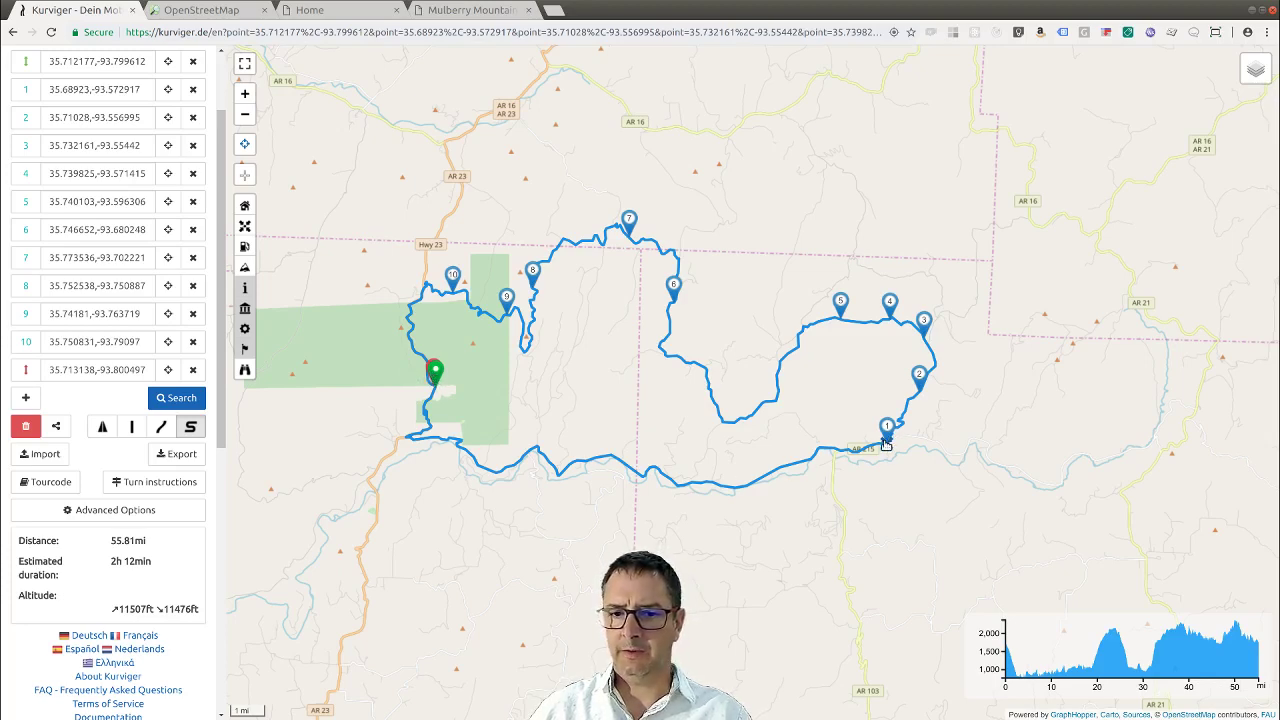
drag(658, 506, 719, 494)
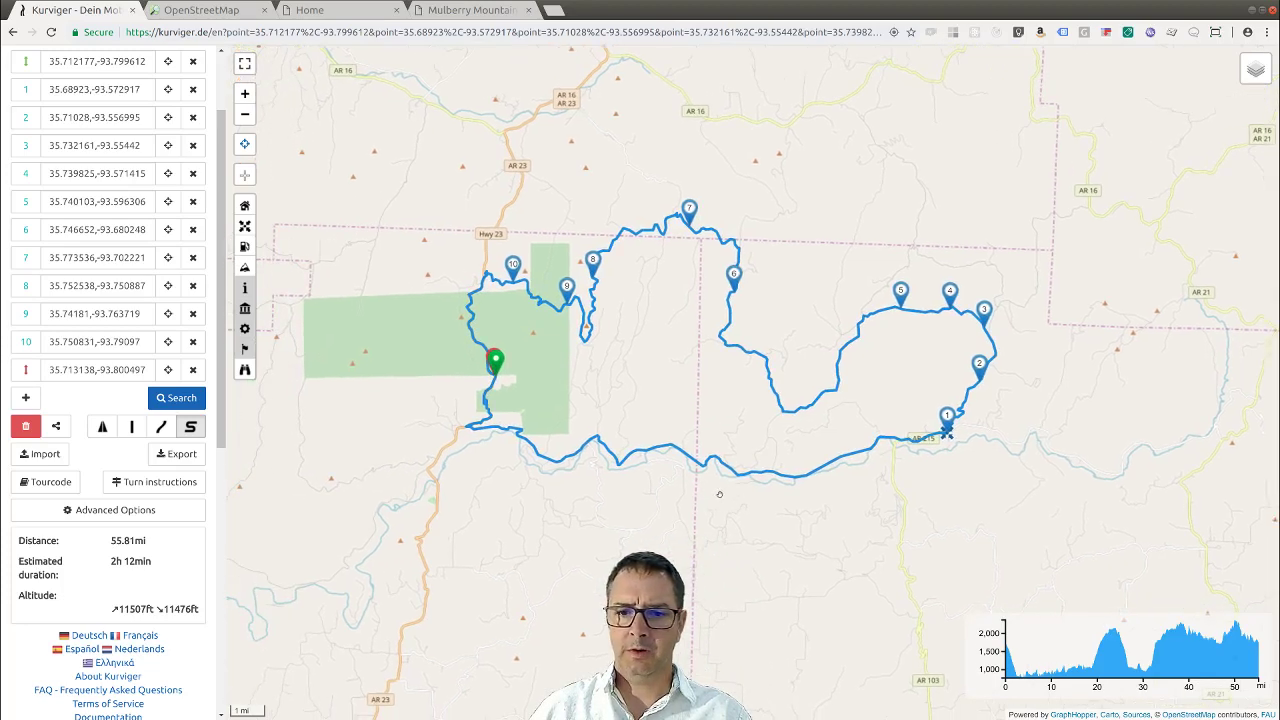
click(118, 511)
scroll(118, 514, down, 2)
scroll(118, 514, down, 5)
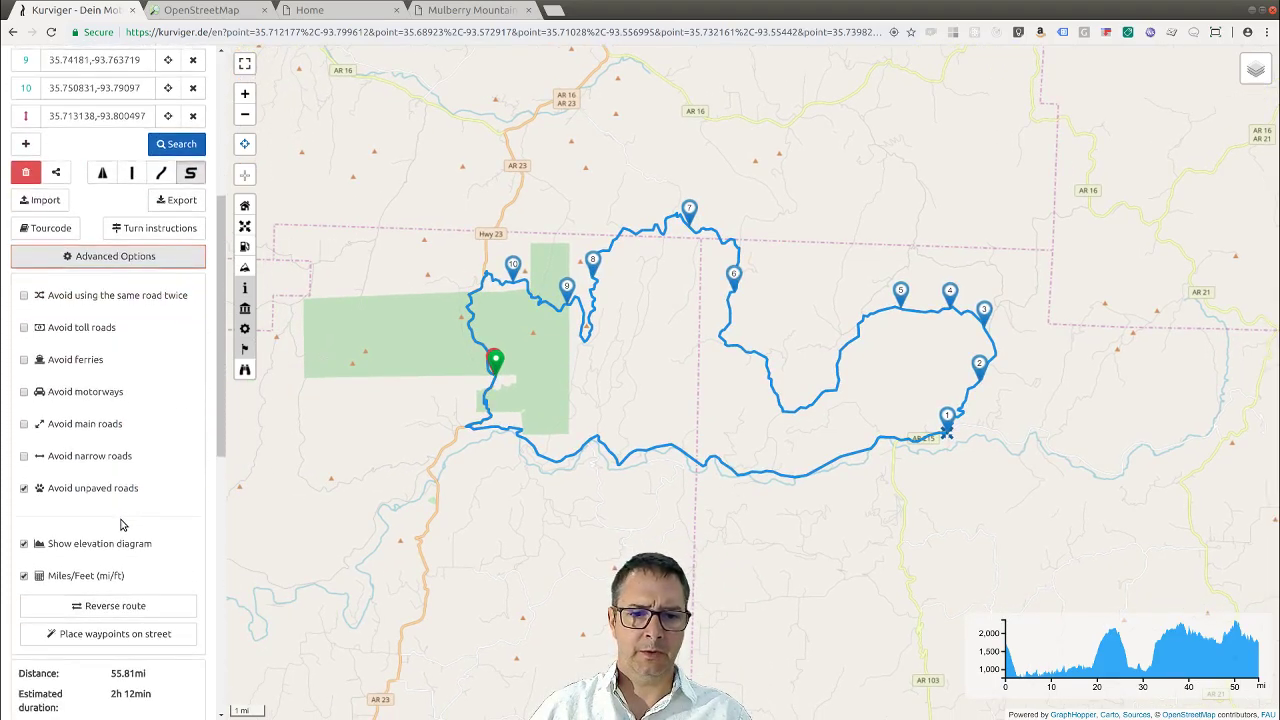
scroll(110, 500, up, 1)
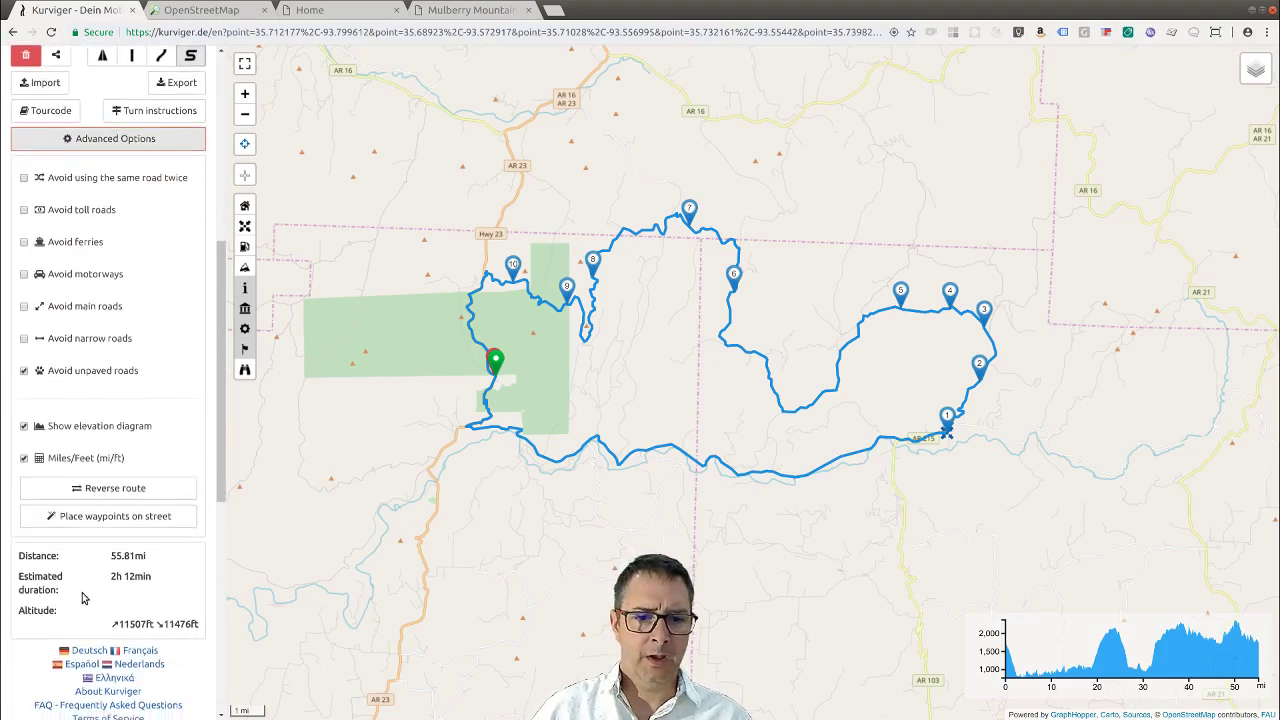
Switch the route's units from miles/feet to metric and back again.
click(25, 396)
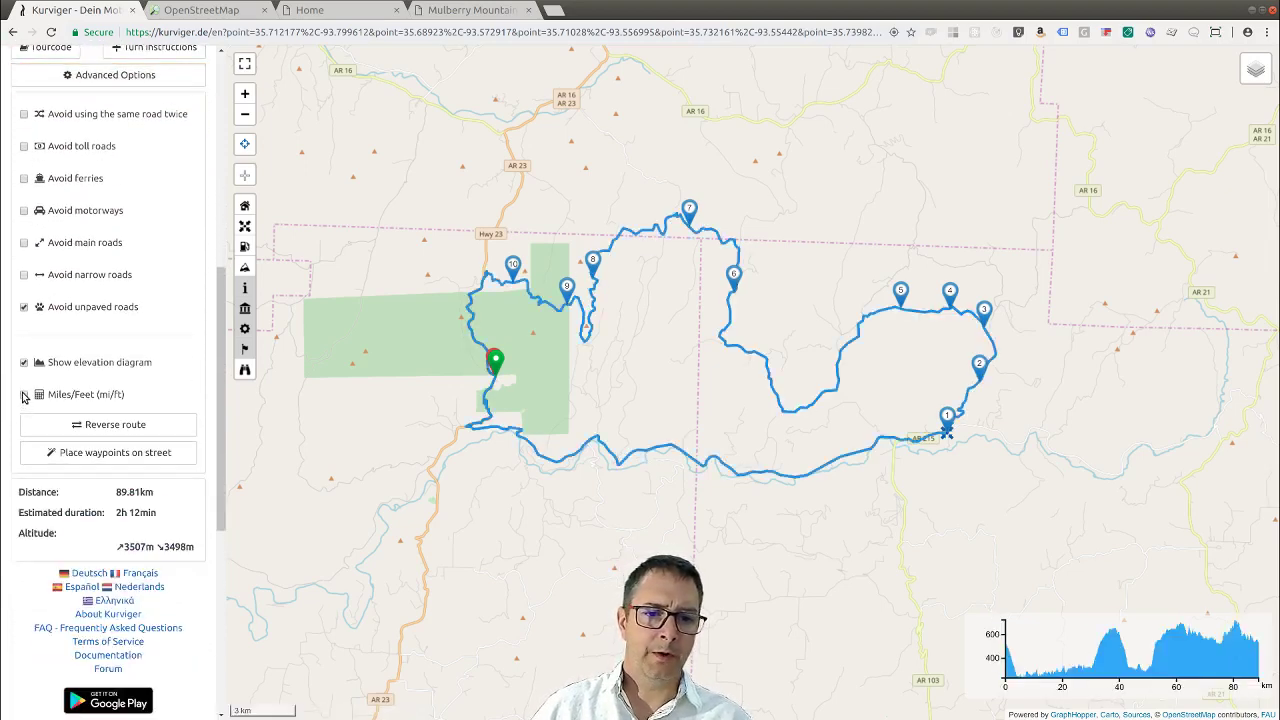
click(25, 396)
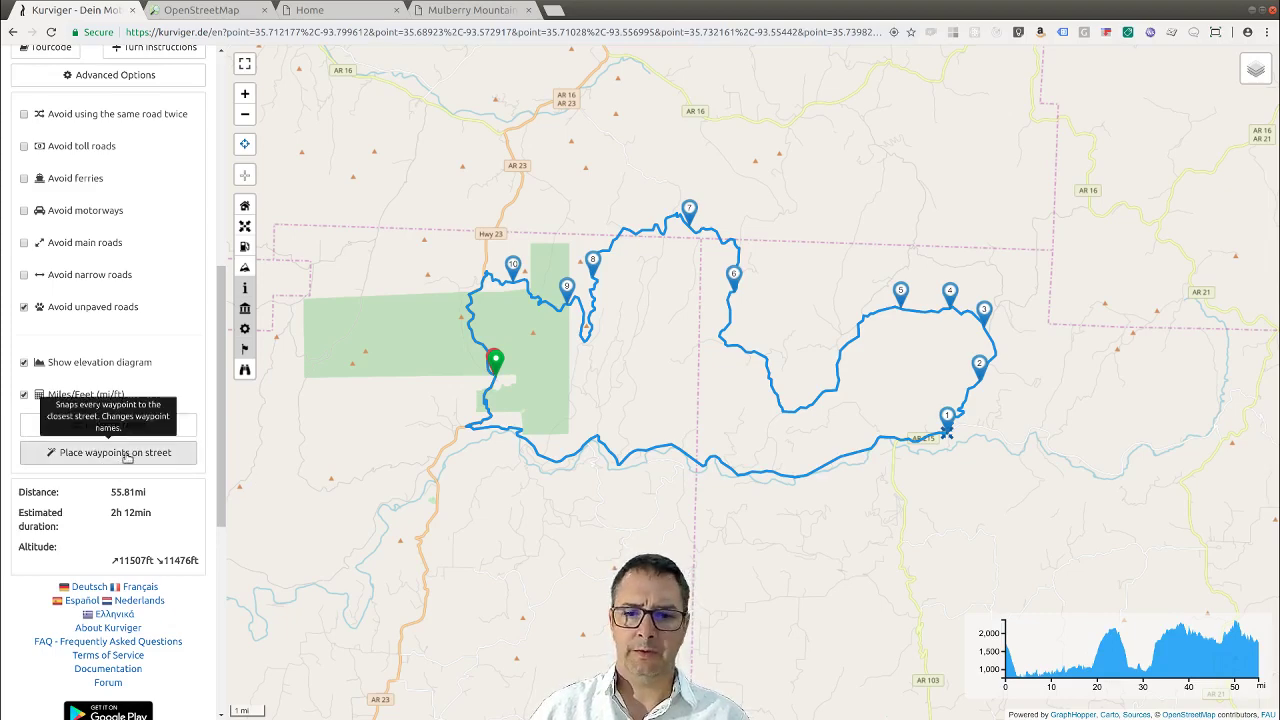
Snap every waypoint of the loop to the closest street.
scroll(695, 222, up, 4)
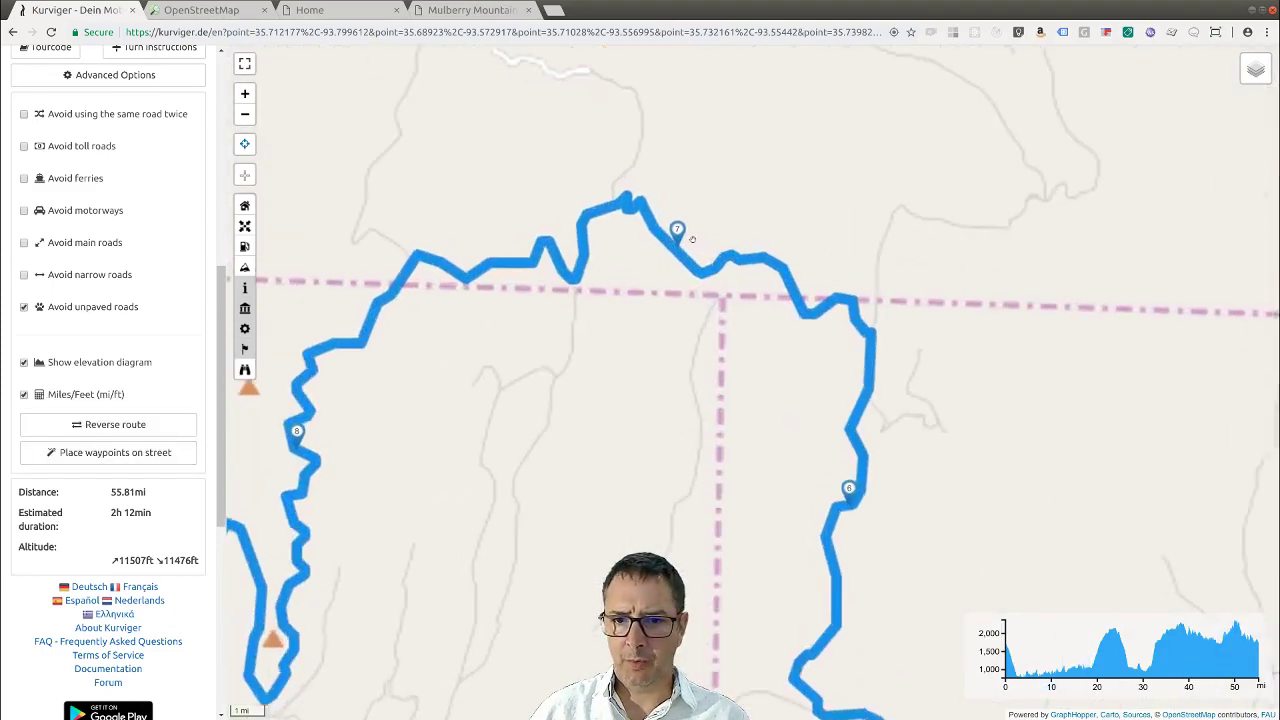
scroll(651, 254, down, 5)
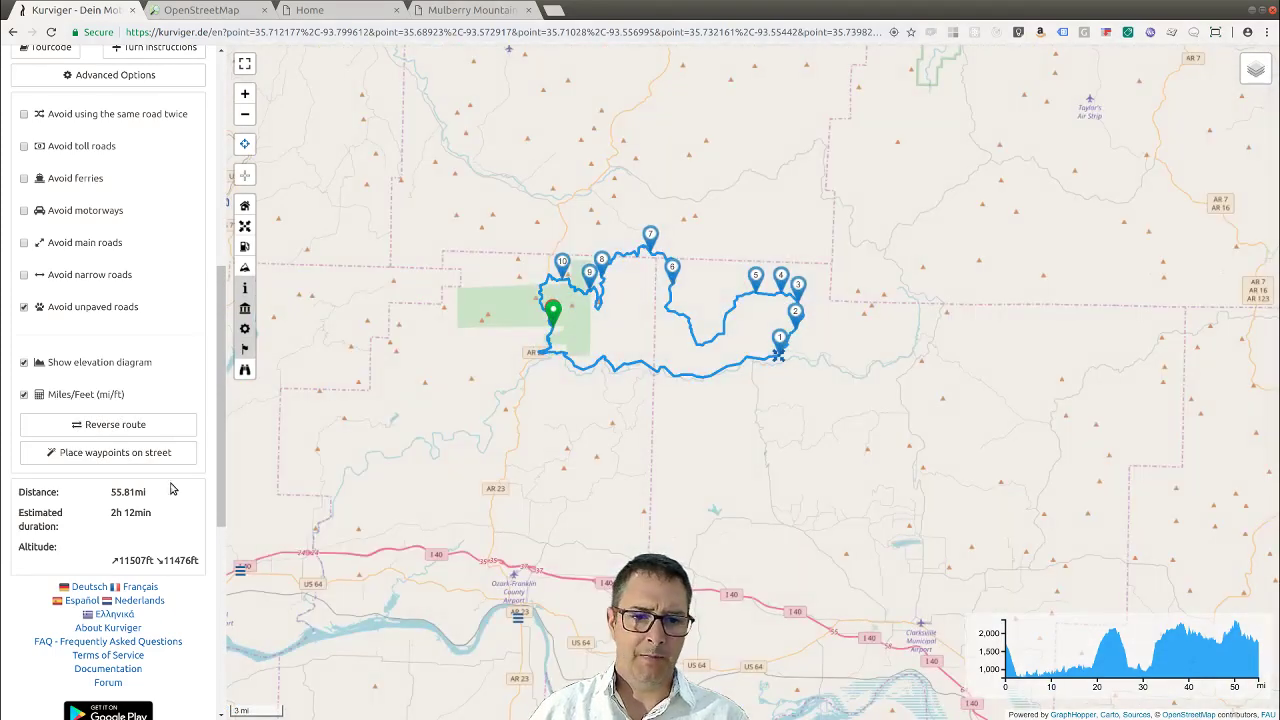
click(126, 456)
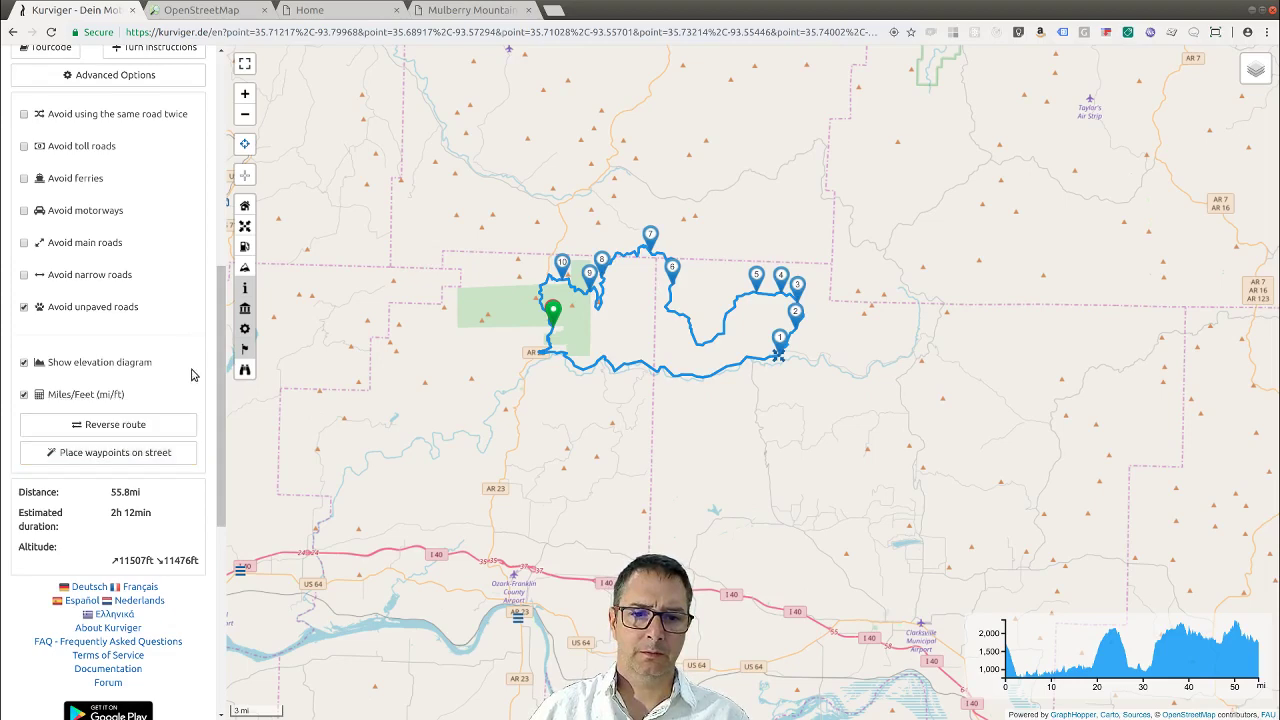
Reverse the direction of the loop, check the recalculated path around Oark and along the river, and hide the advanced options.
click(141, 425)
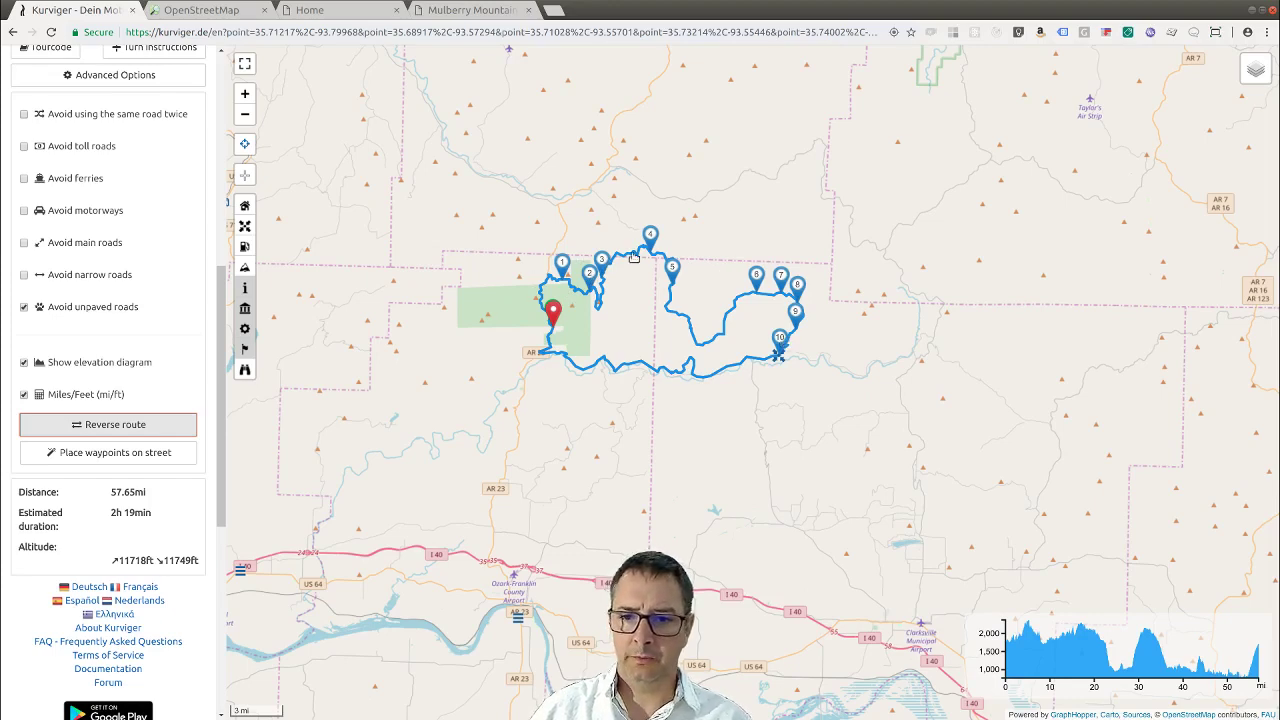
drag(670, 413, 662, 433)
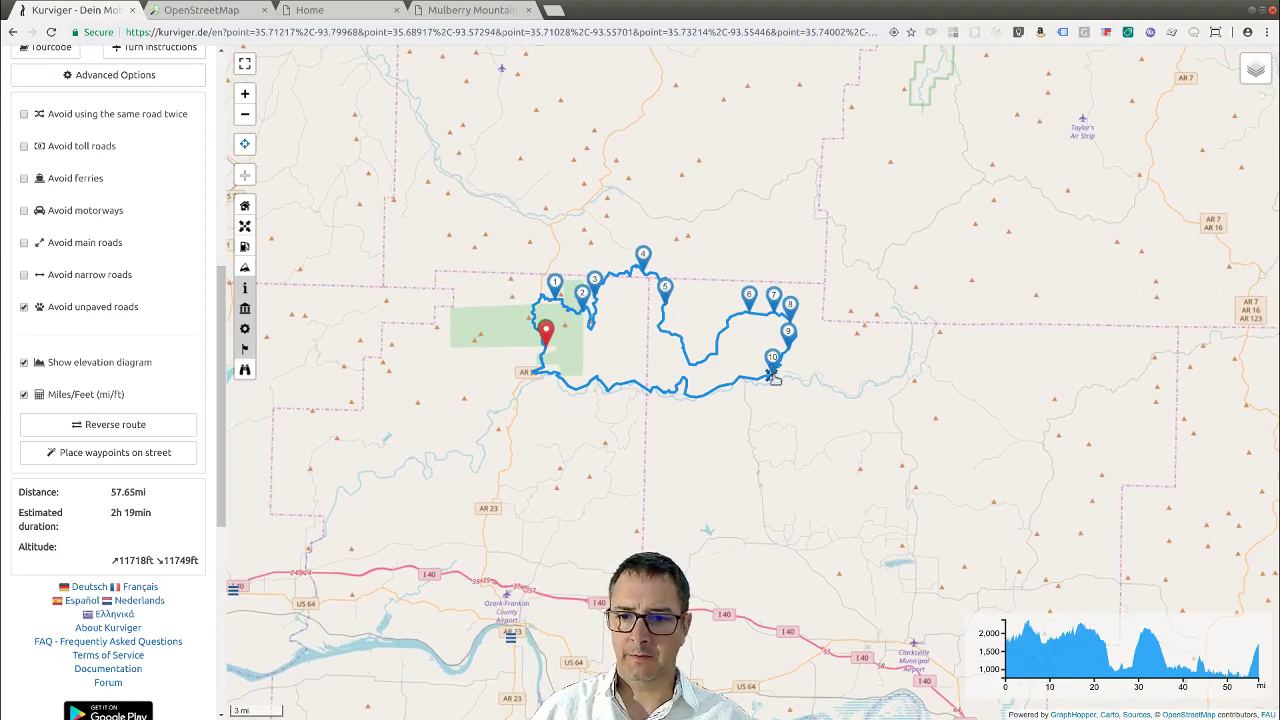
scroll(774, 372, up, 3)
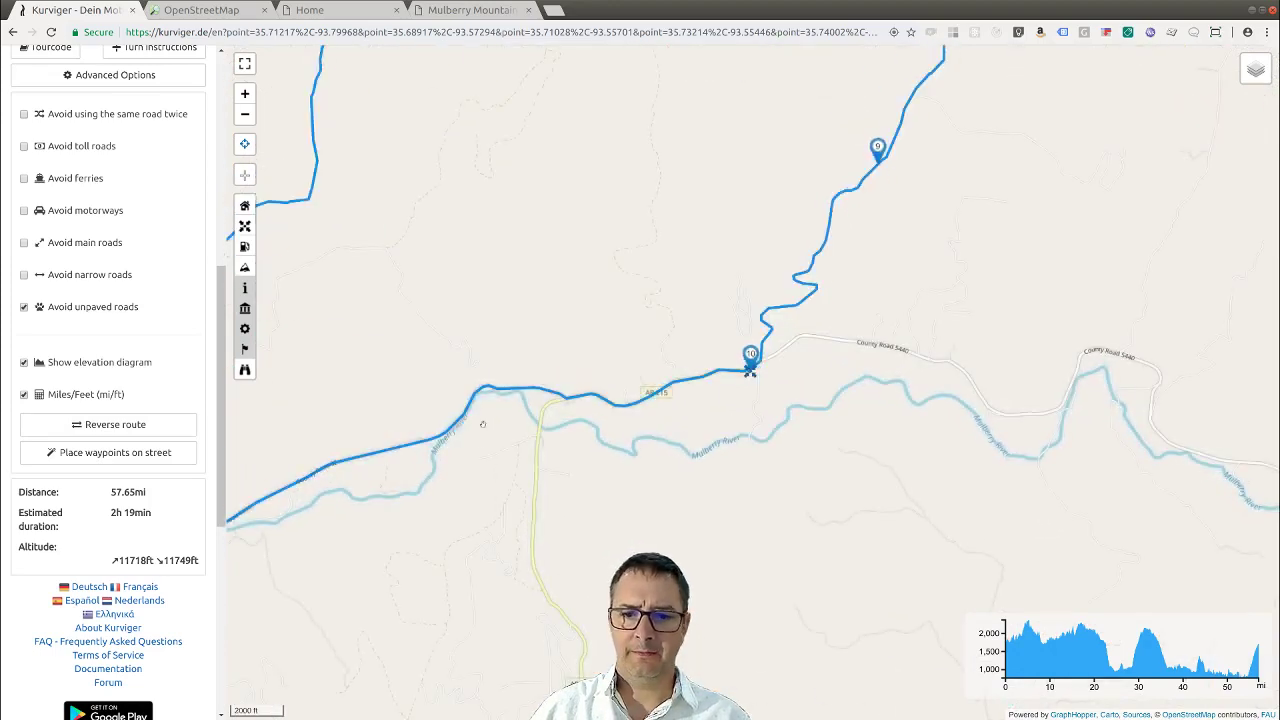
scroll(750, 372, down, 3)
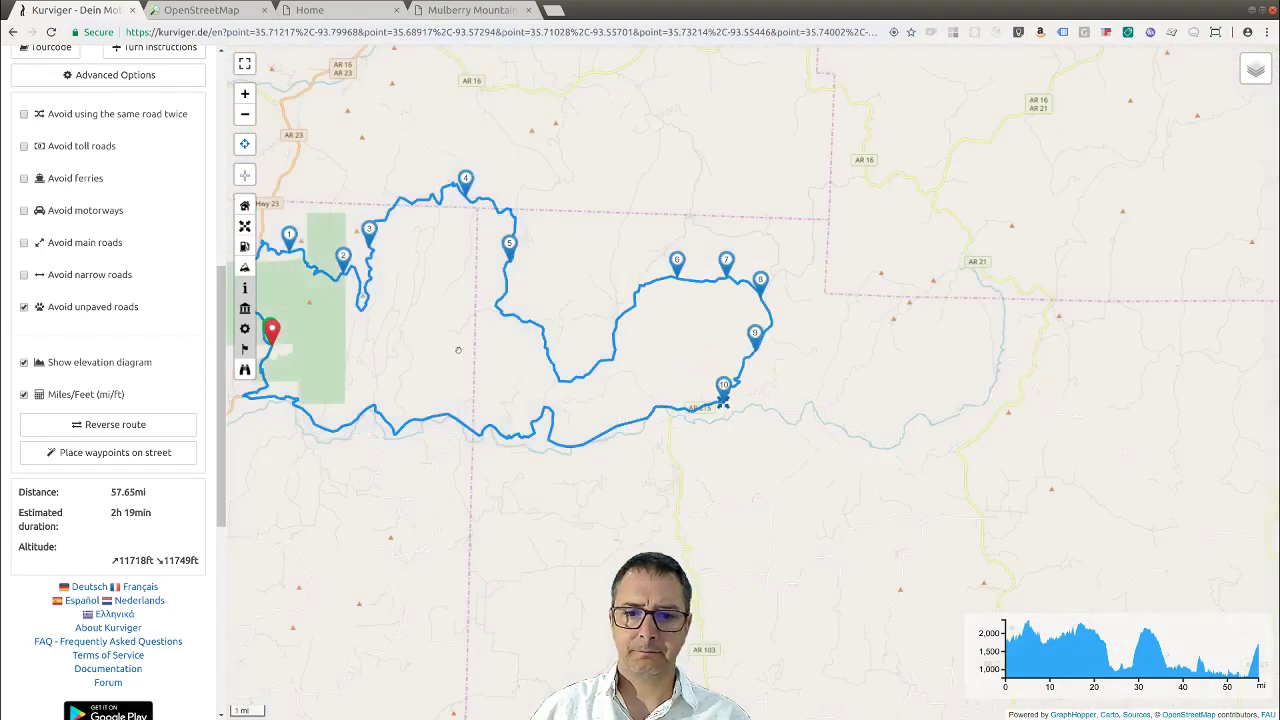
drag(460, 350, 604, 391)
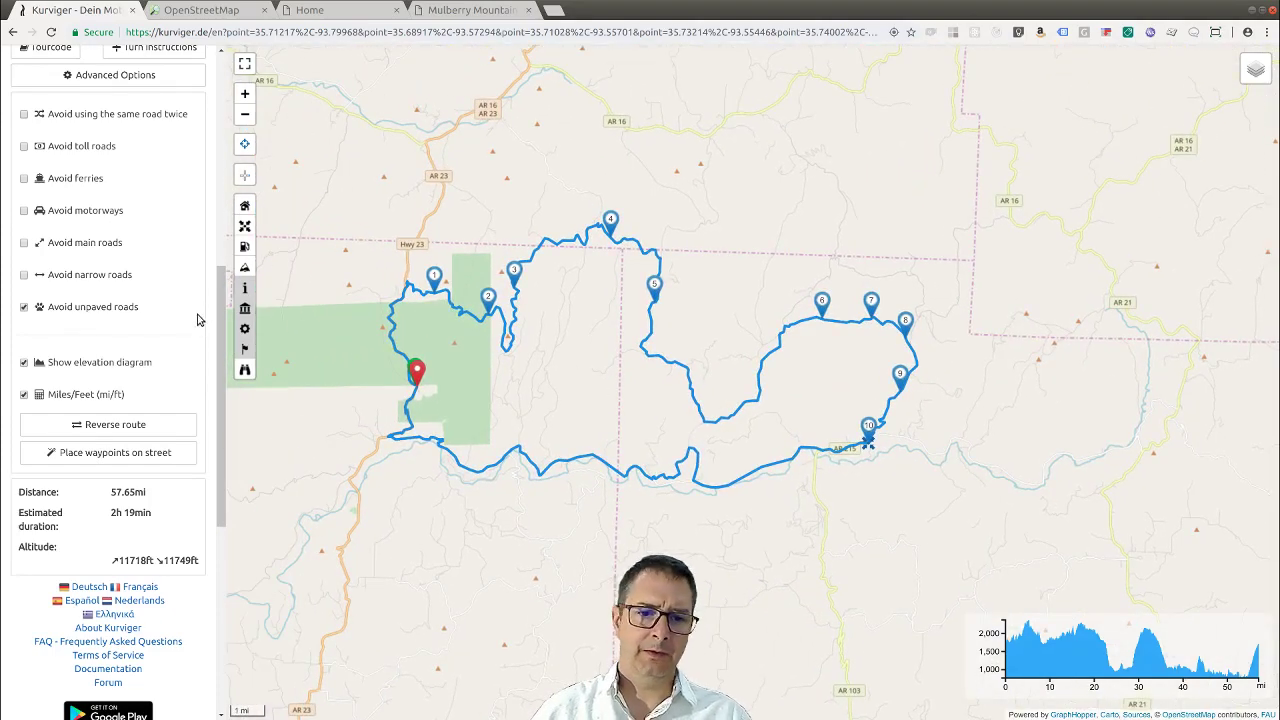
scroll(157, 266, up, 4)
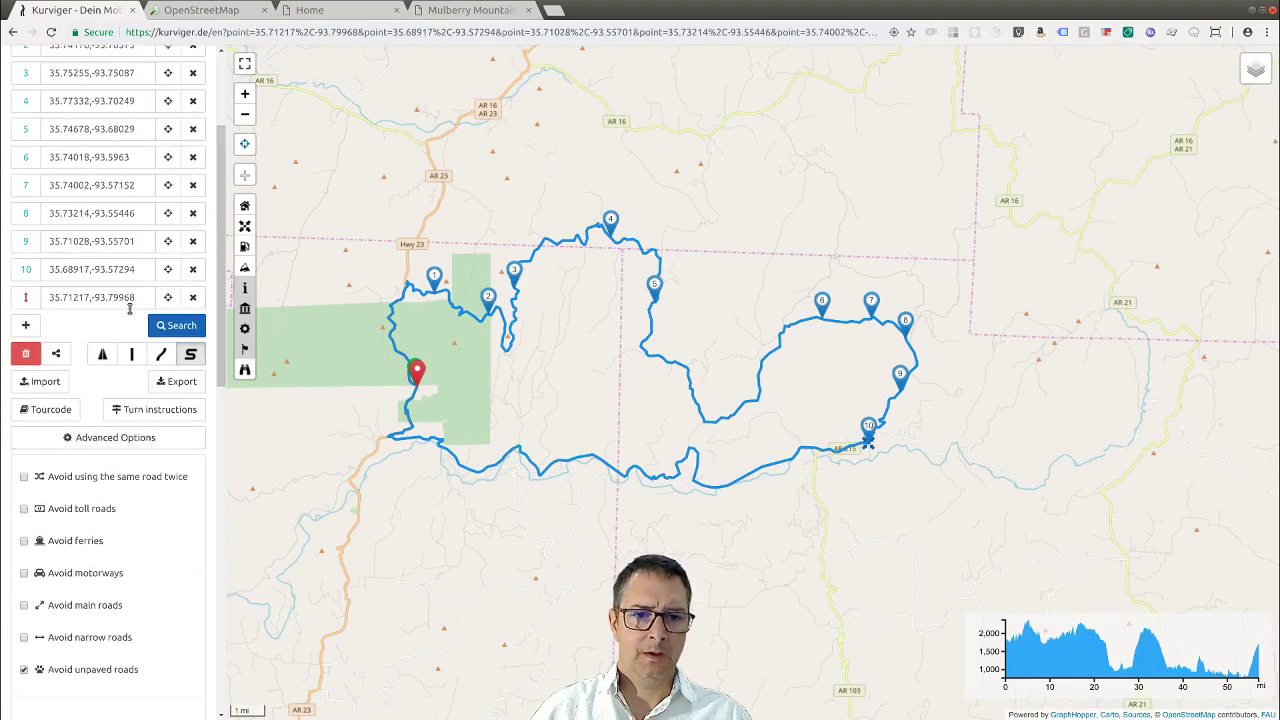
click(115, 439)
drag(561, 338, 583, 336)
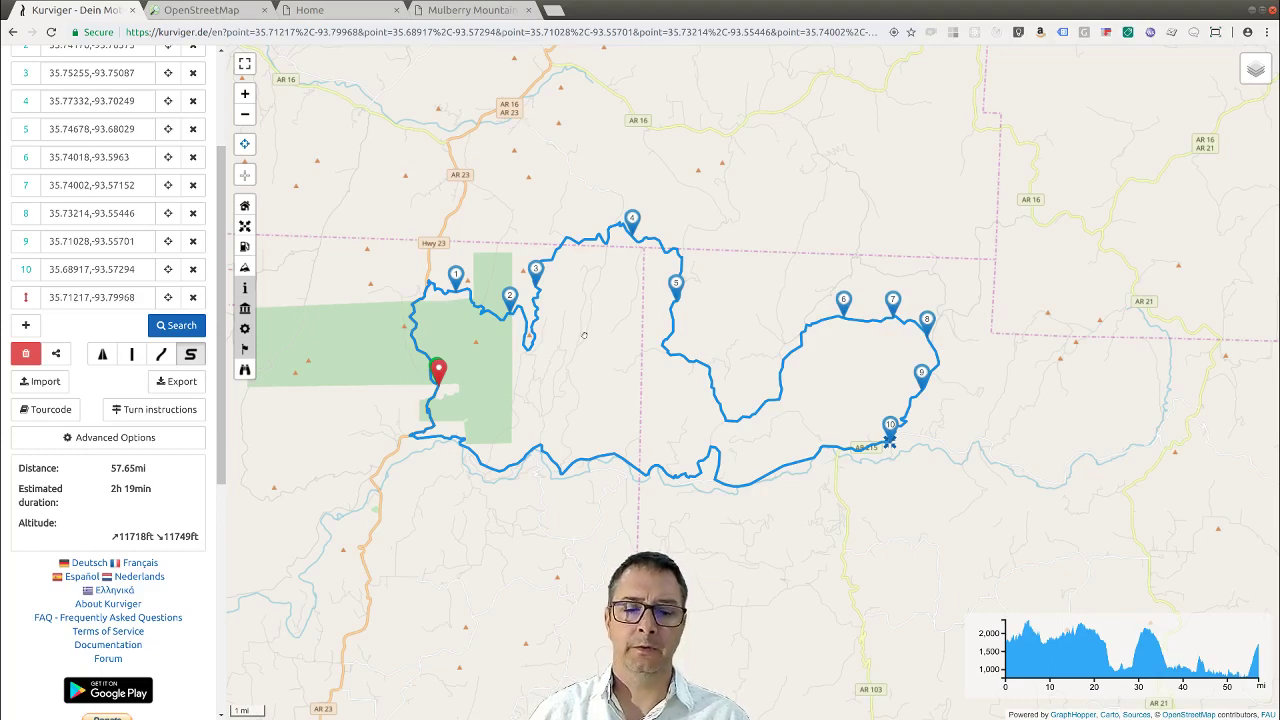
Start a route export and name the route Mulberry2Oark.
click(182, 382)
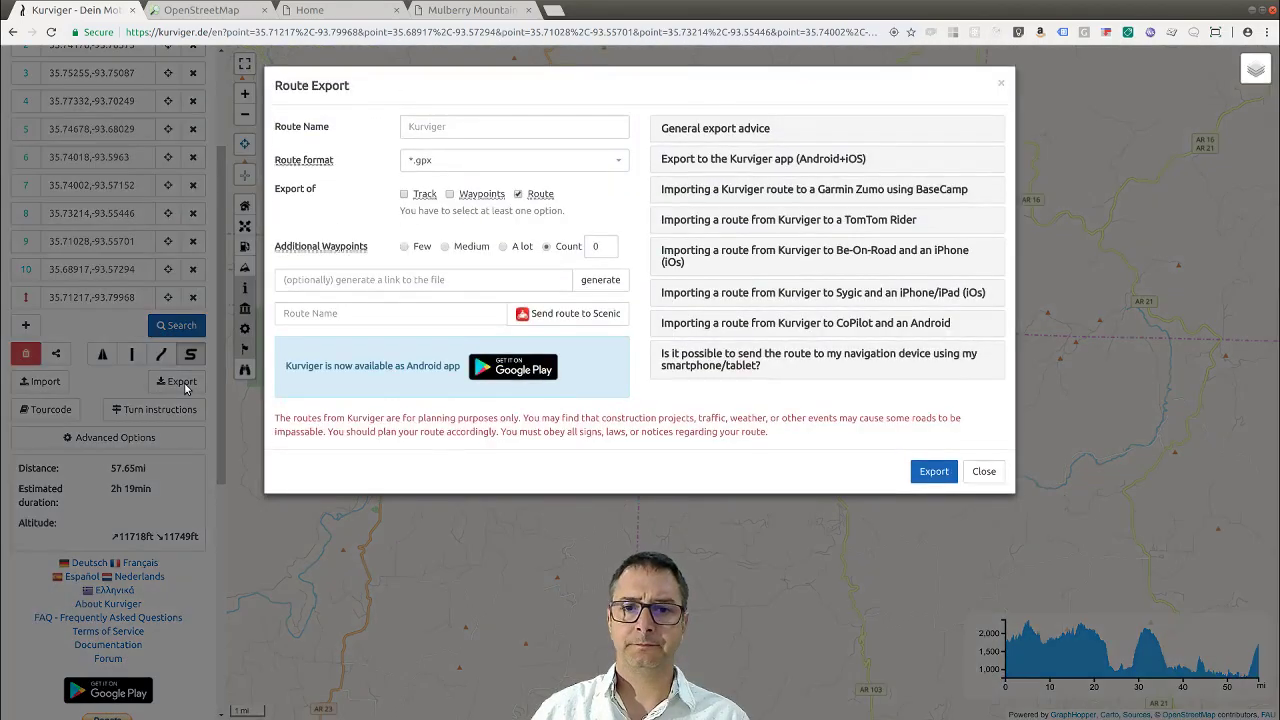
click(458, 133)
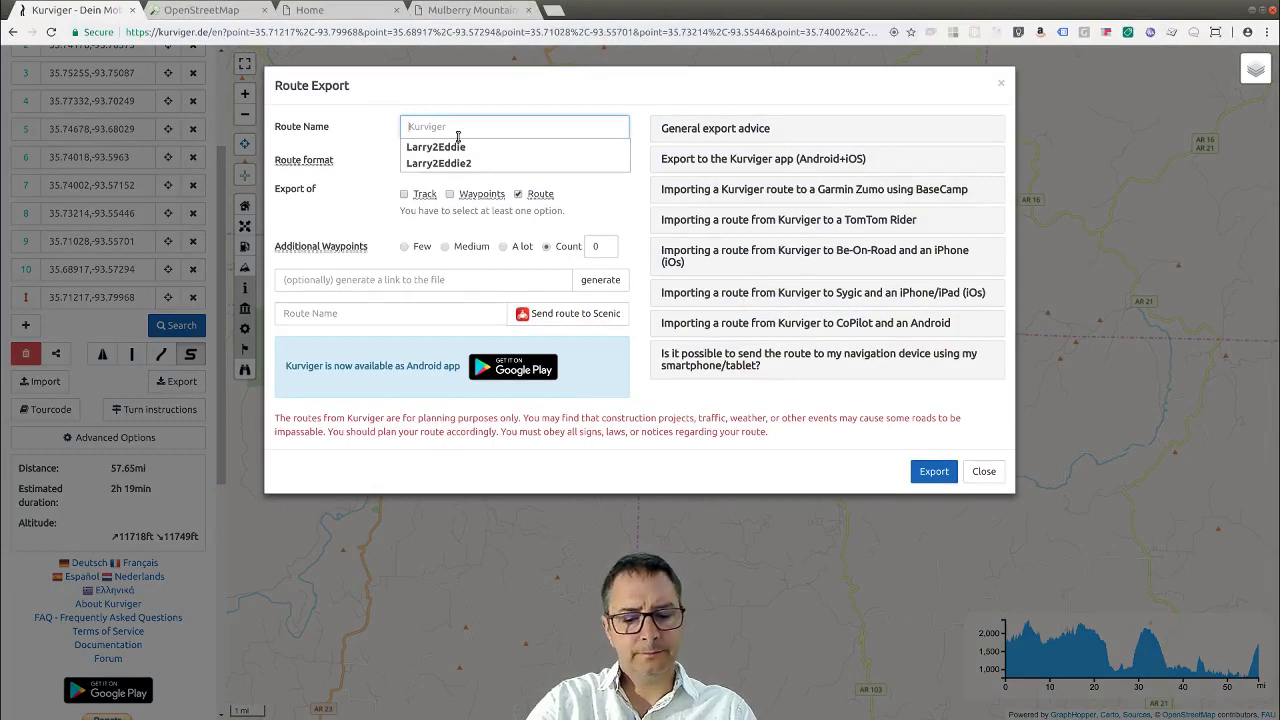
text(Mulberr)
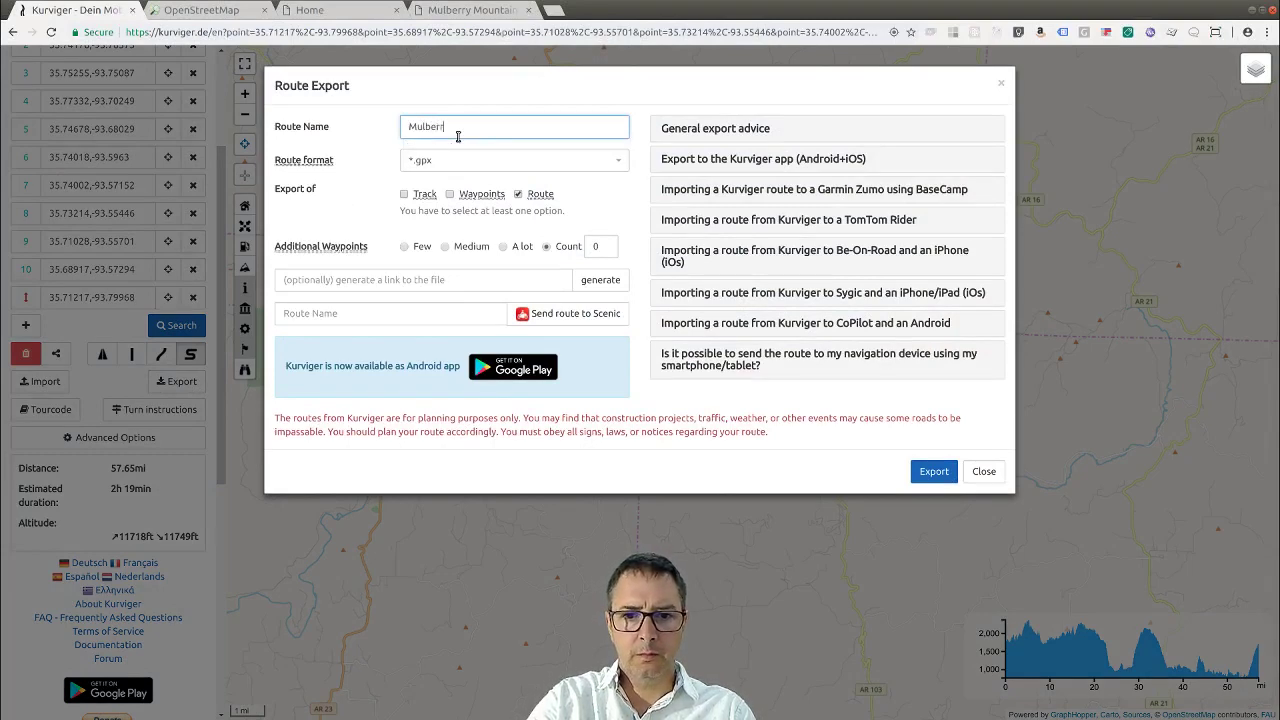
text(y2Oark)
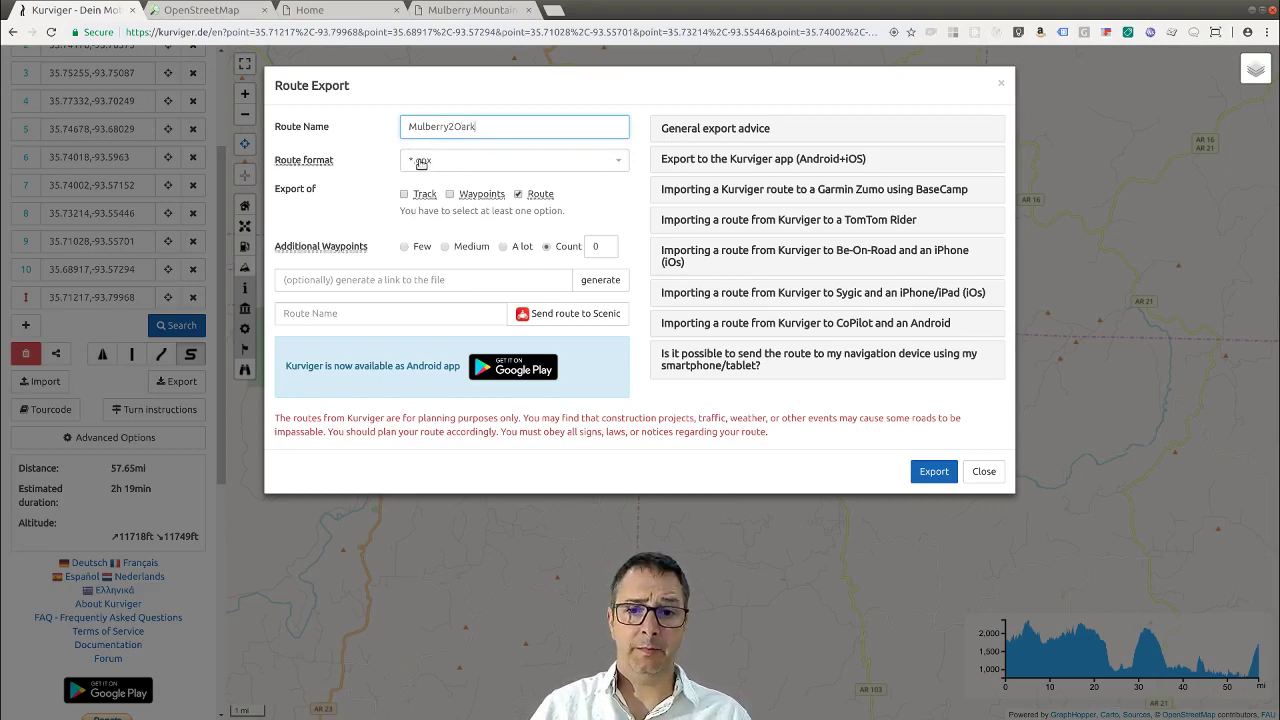
Export the GPX file with Track and Waypoints but without Route, and with additional waypoints set to A lot.
click(404, 195)
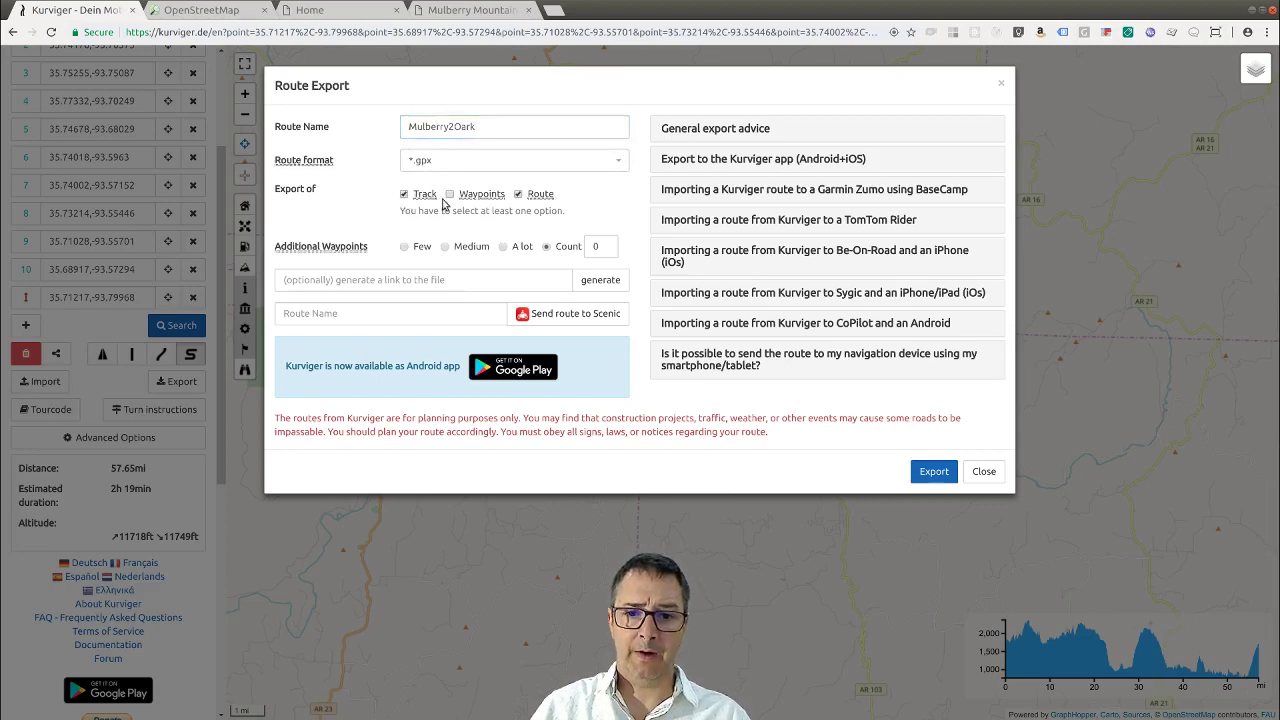
click(450, 195)
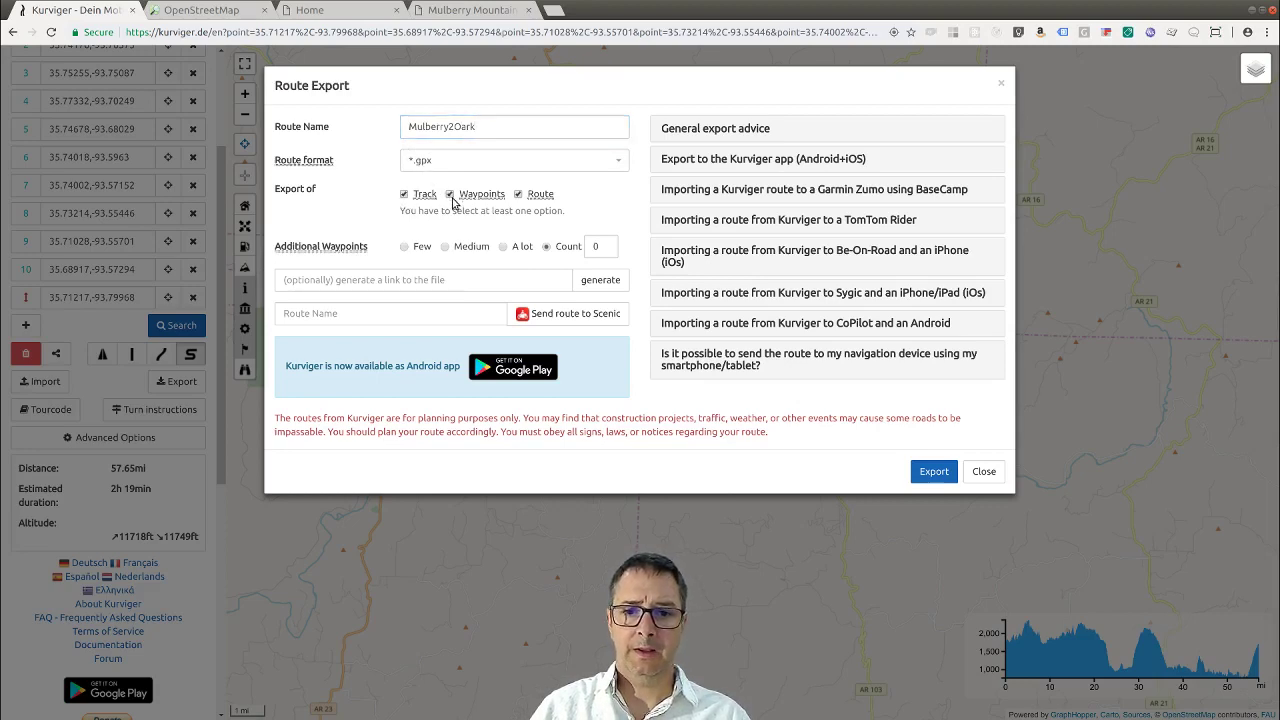
click(518, 195)
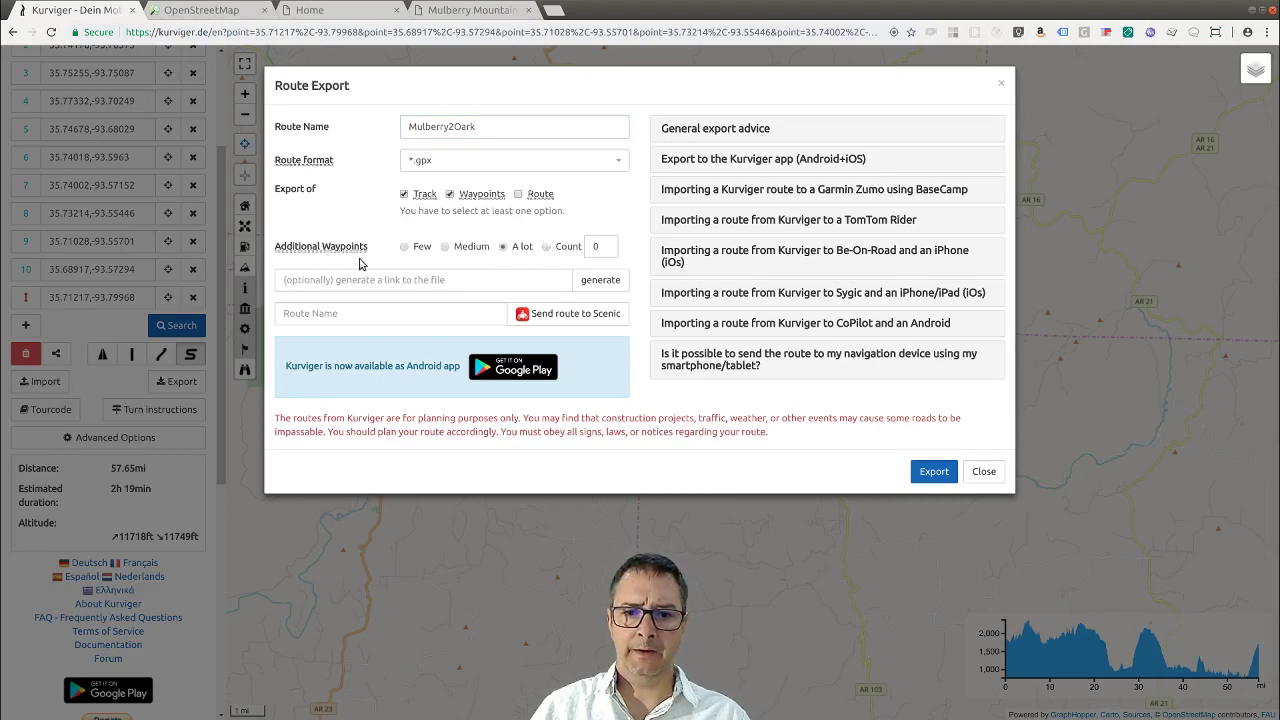
click(504, 248)
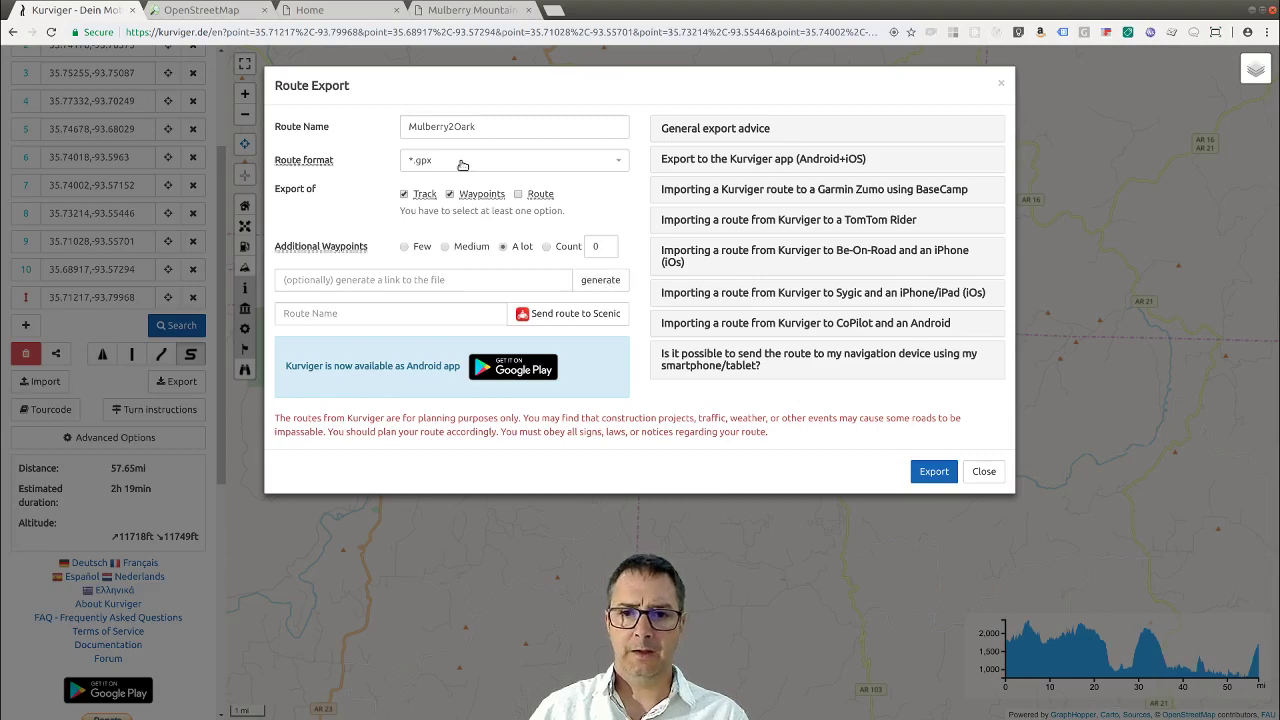
click(928, 476)
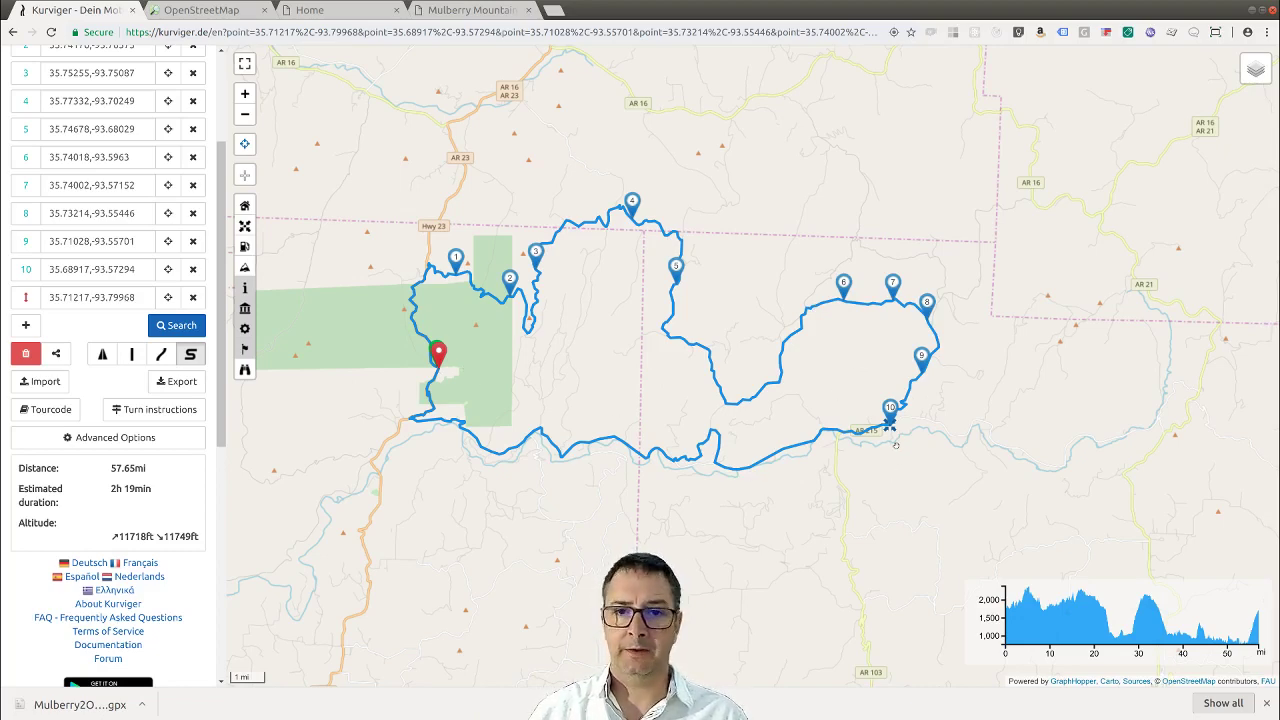
Split the route at intermediate point 10 in Oark and open Route 1 as a separate route.
scroll(895, 445, up, 3)
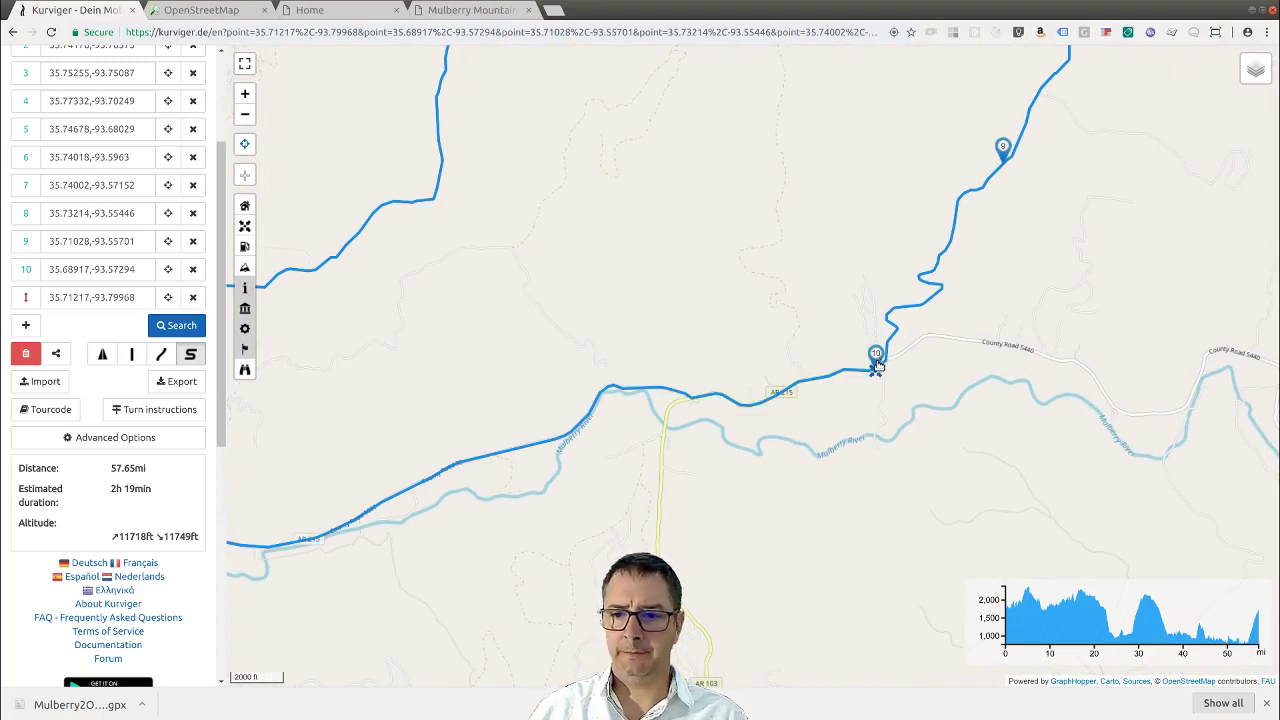
click(877, 366)
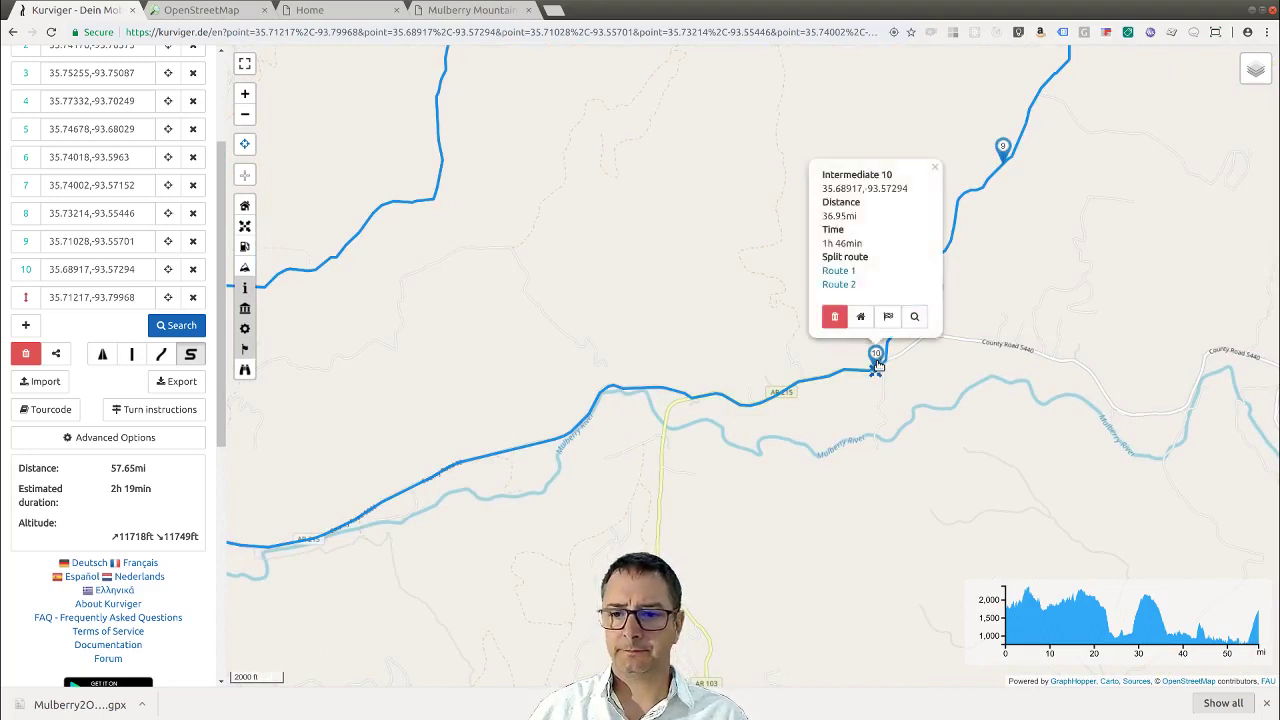
click(843, 272)
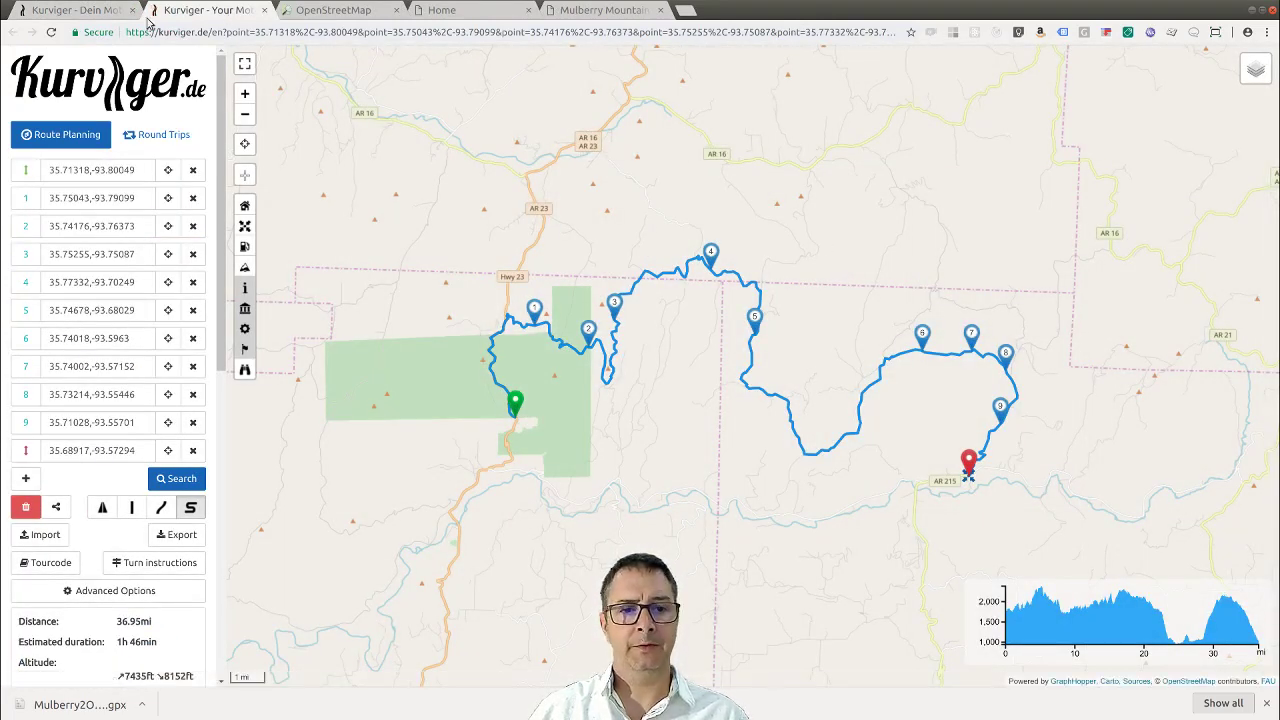
Compare the complete loop with the separate first part that ends at Oark.
click(80, 10)
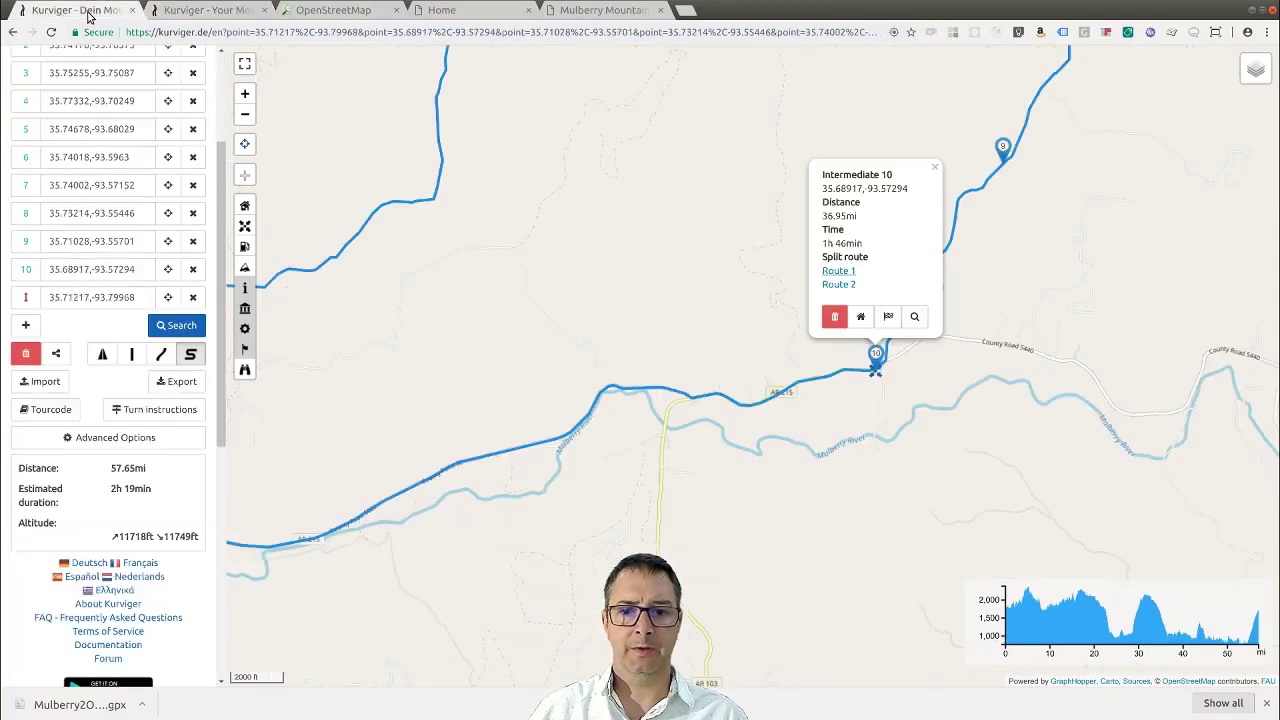
scroll(604, 247, down, 1)
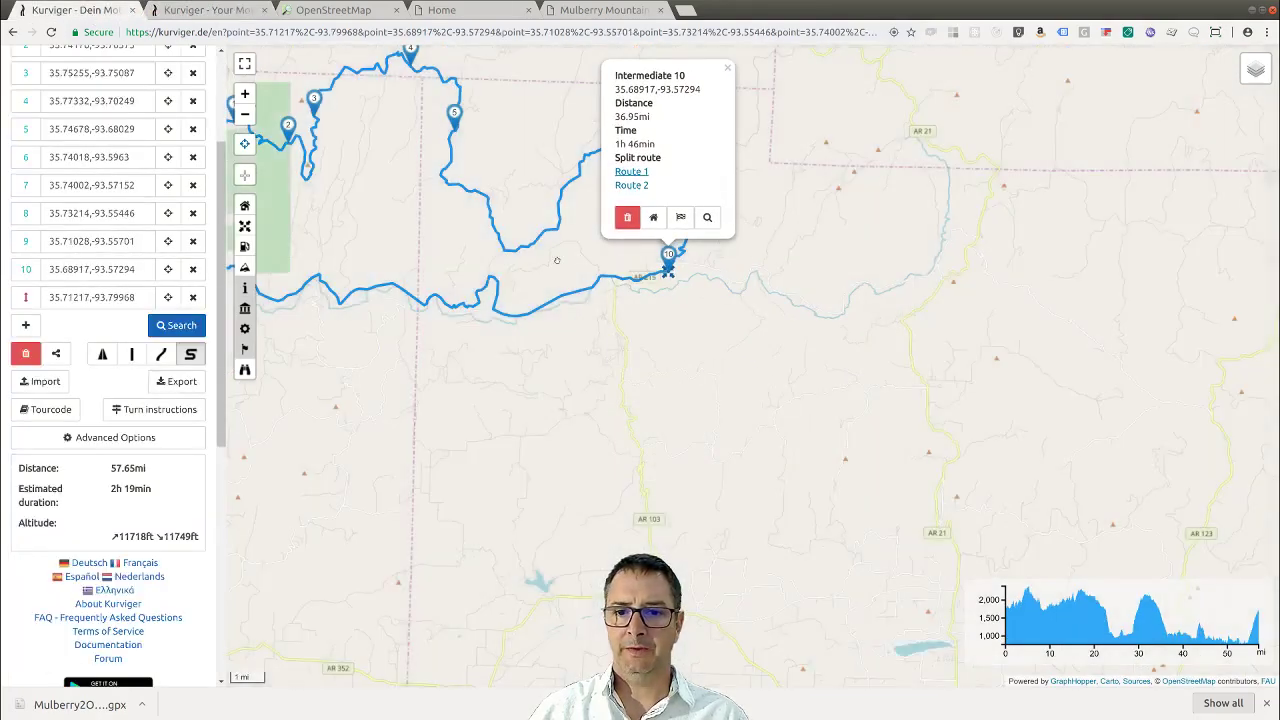
drag(487, 358, 720, 471)
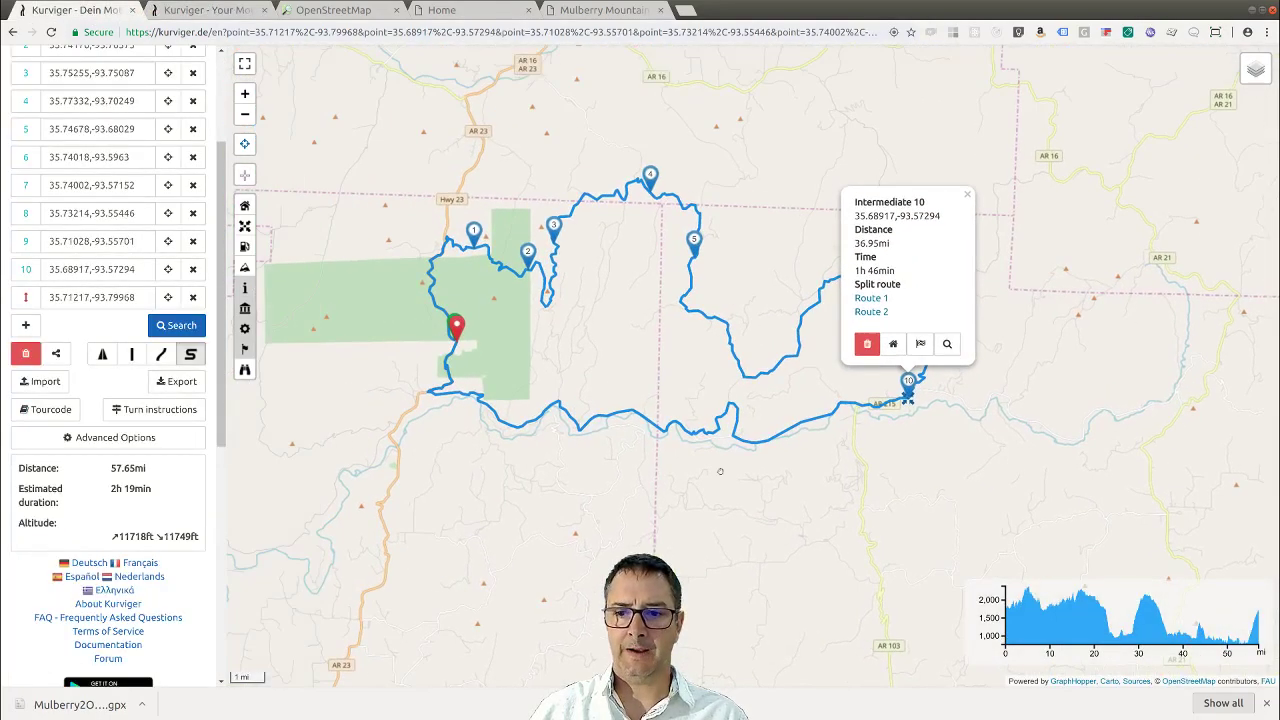
click(200, 10)
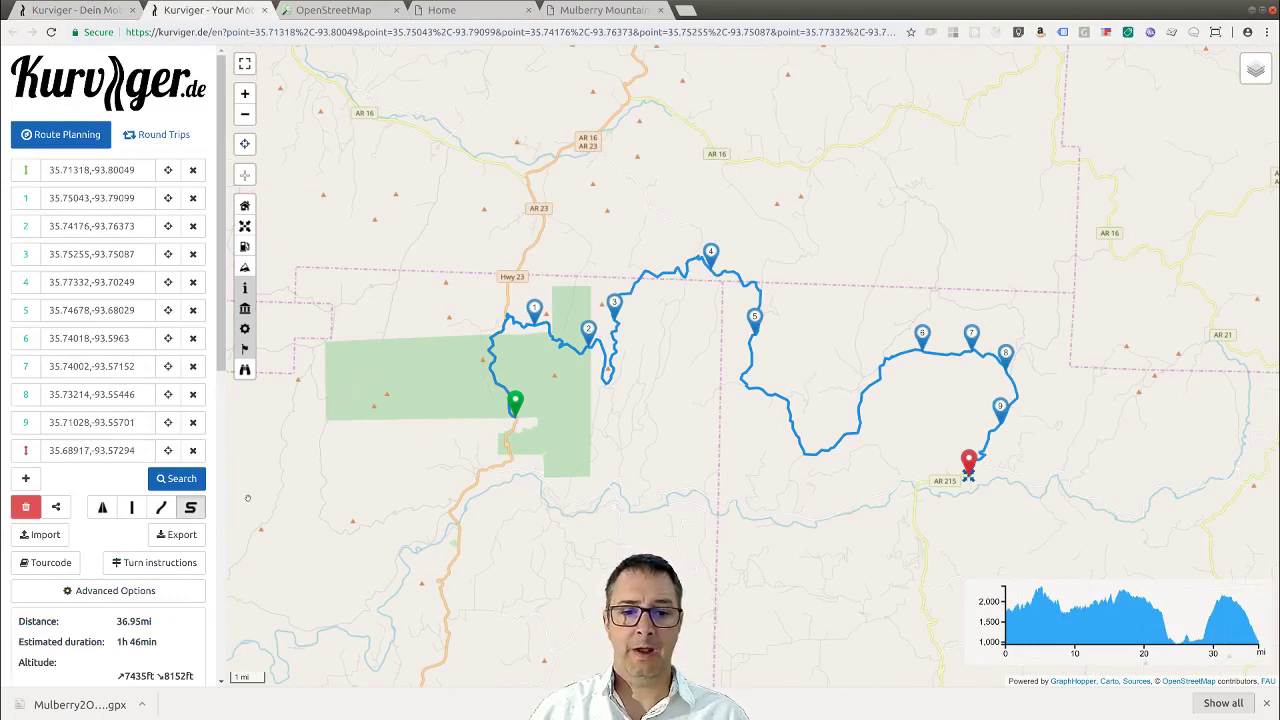
Export the first part ending at Oark as GPX named track1, with Track and Waypoints but without Route.
click(188, 535)
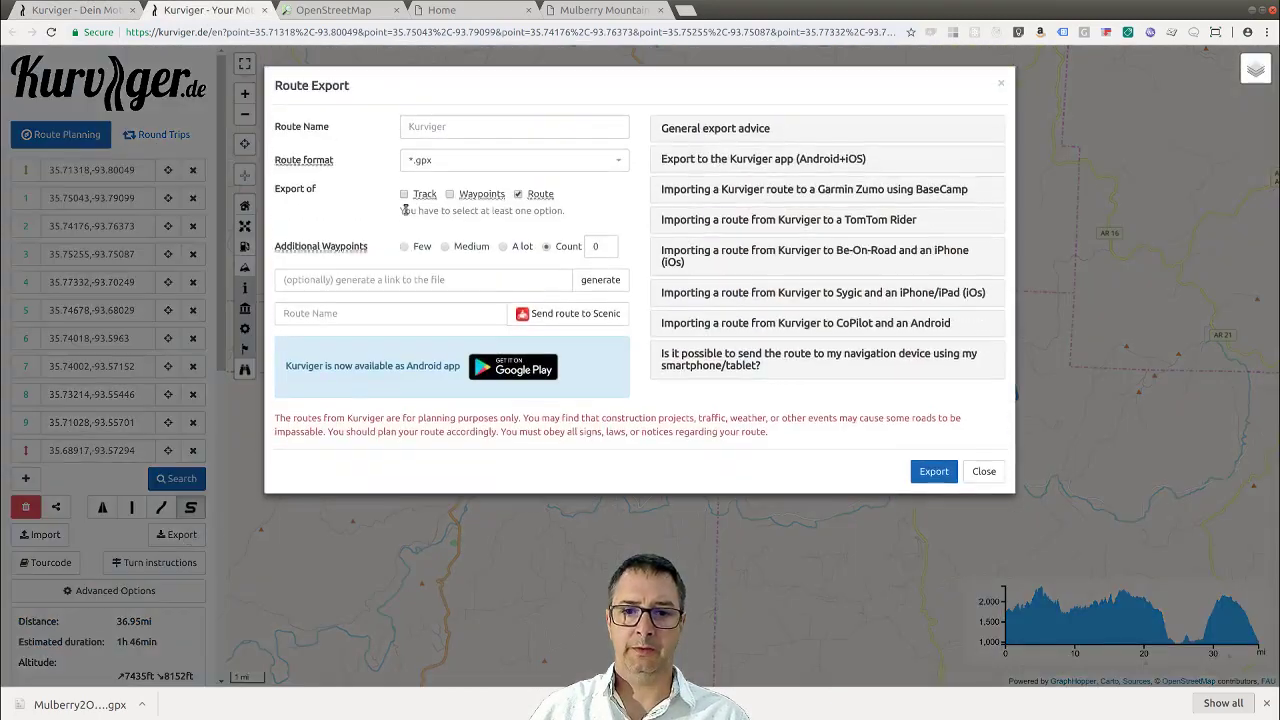
click(456, 126)
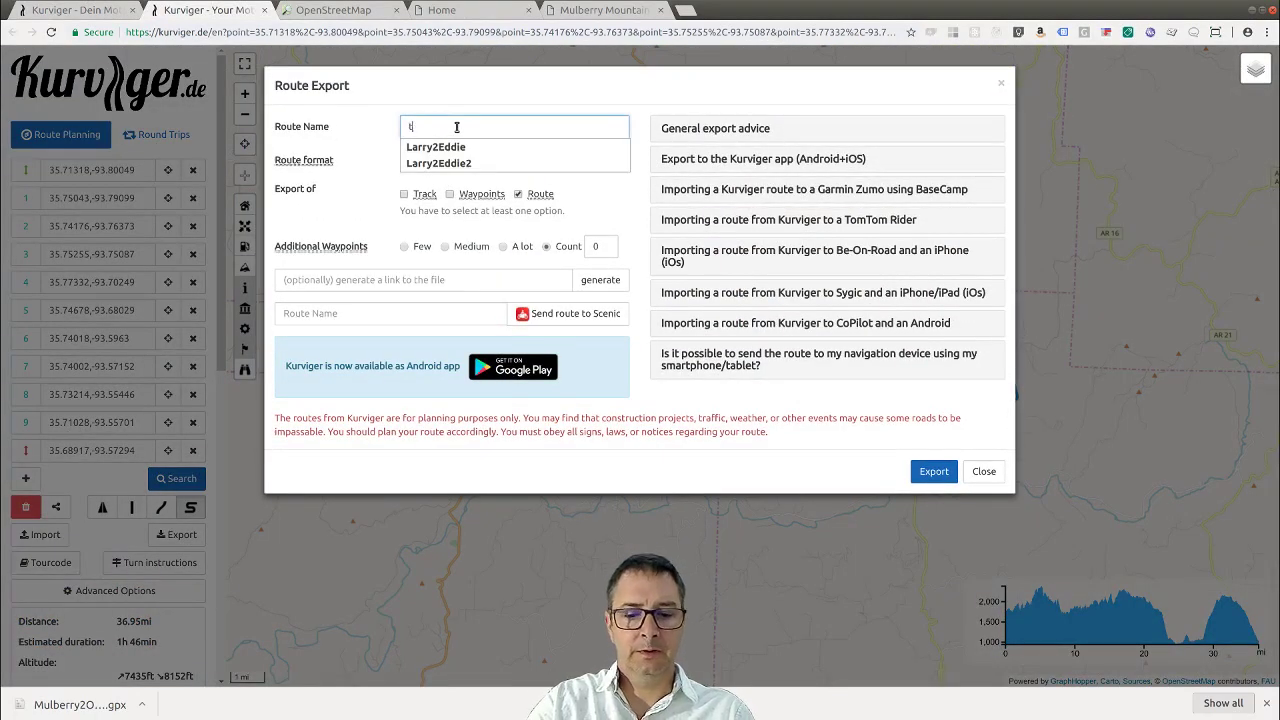
text(track1)
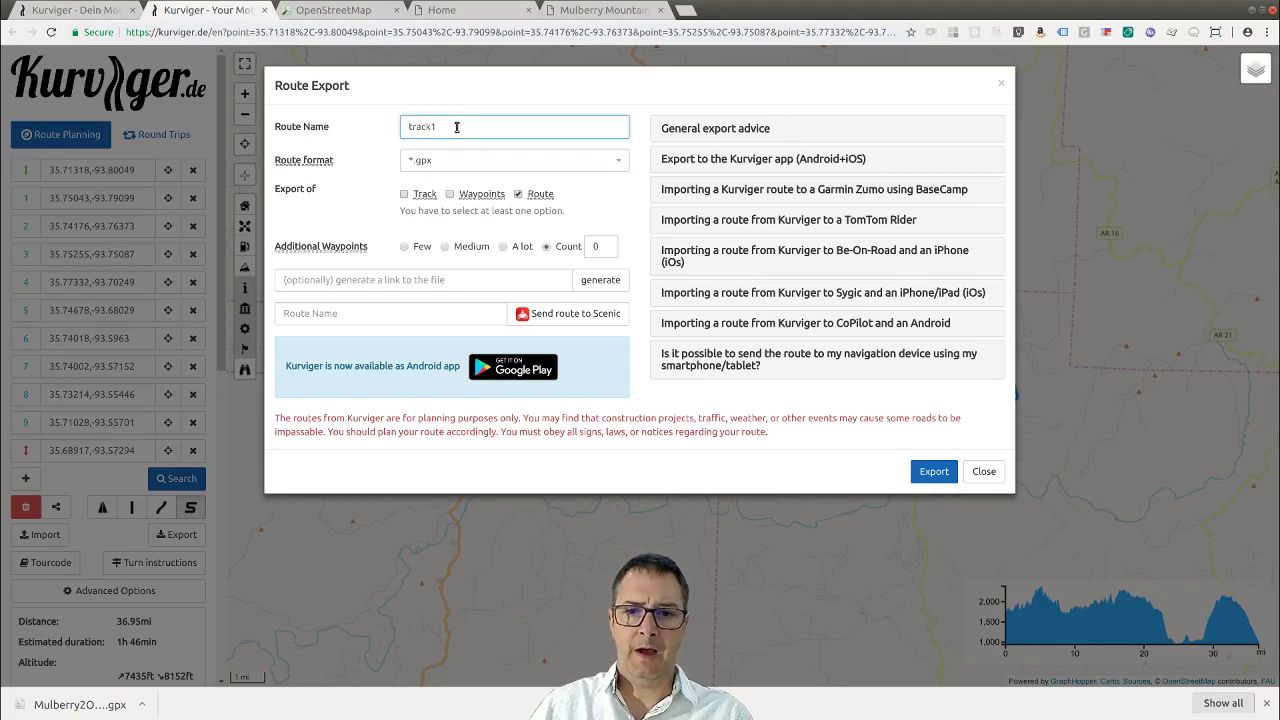
click(408, 197)
click(450, 195)
click(518, 194)
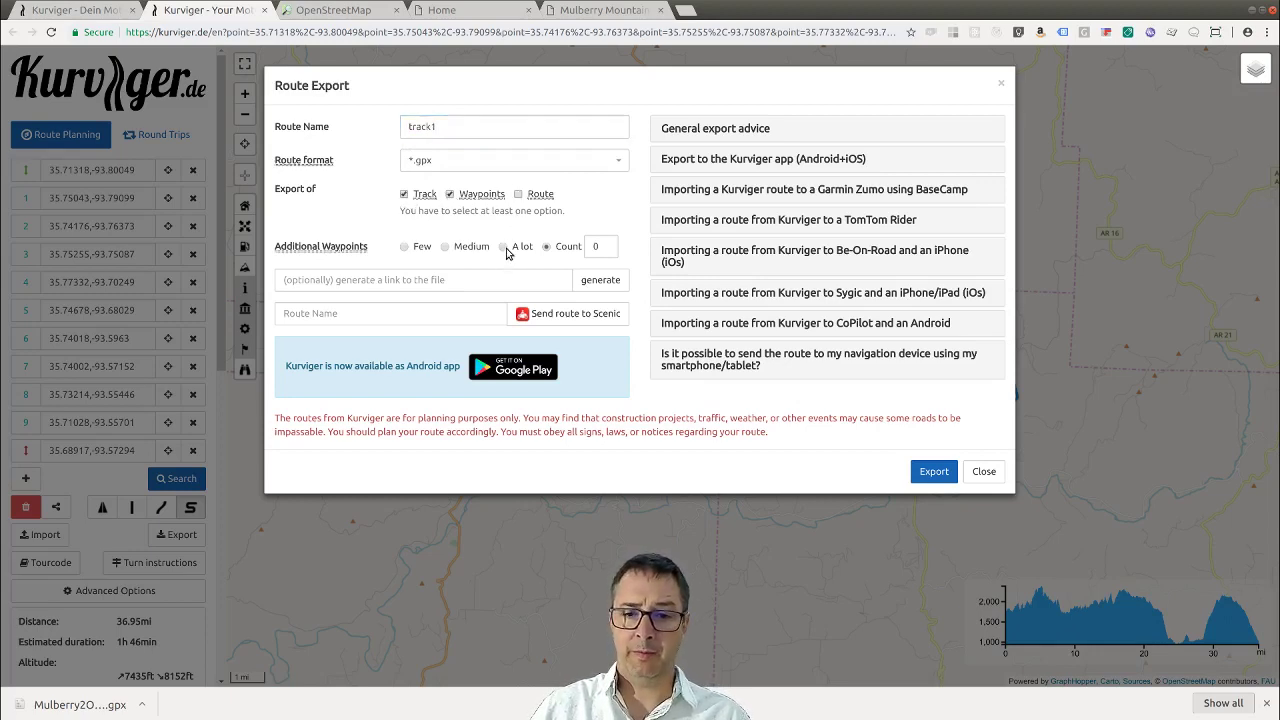
click(923, 474)
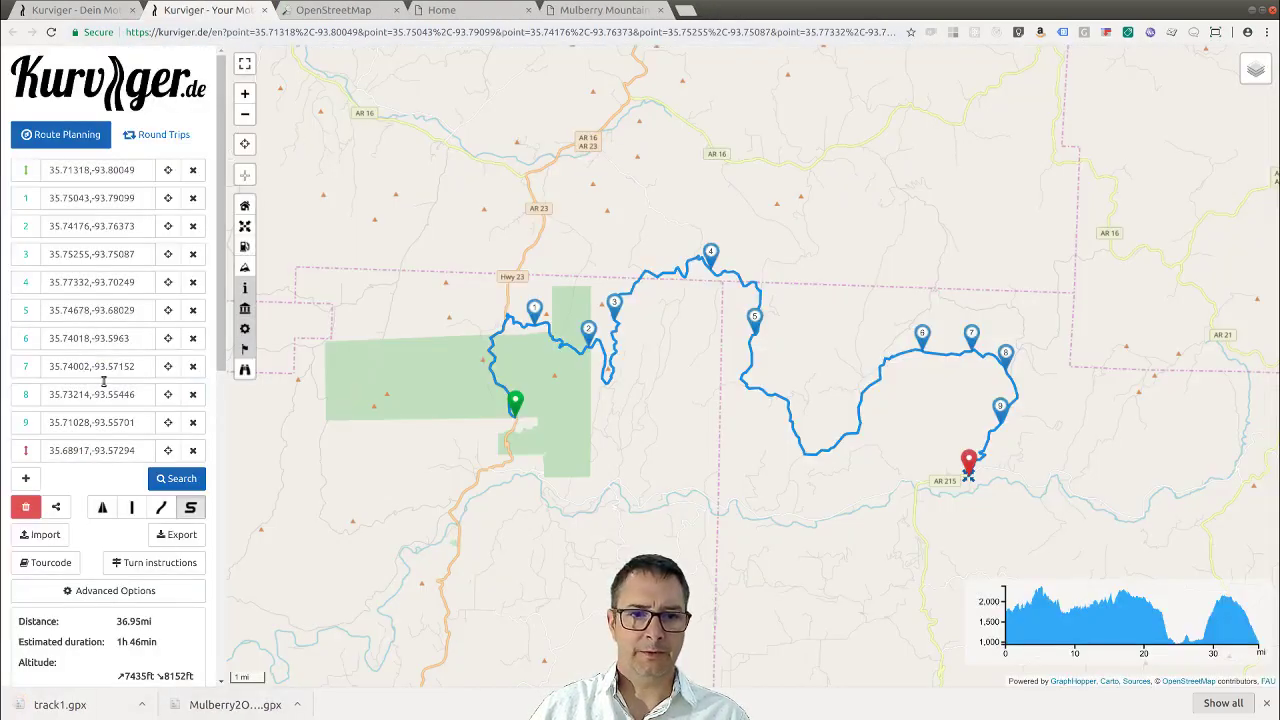
Open Route 2 of the loop's split at intermediate point 10 and start its export under the name track2.
click(44, 12)
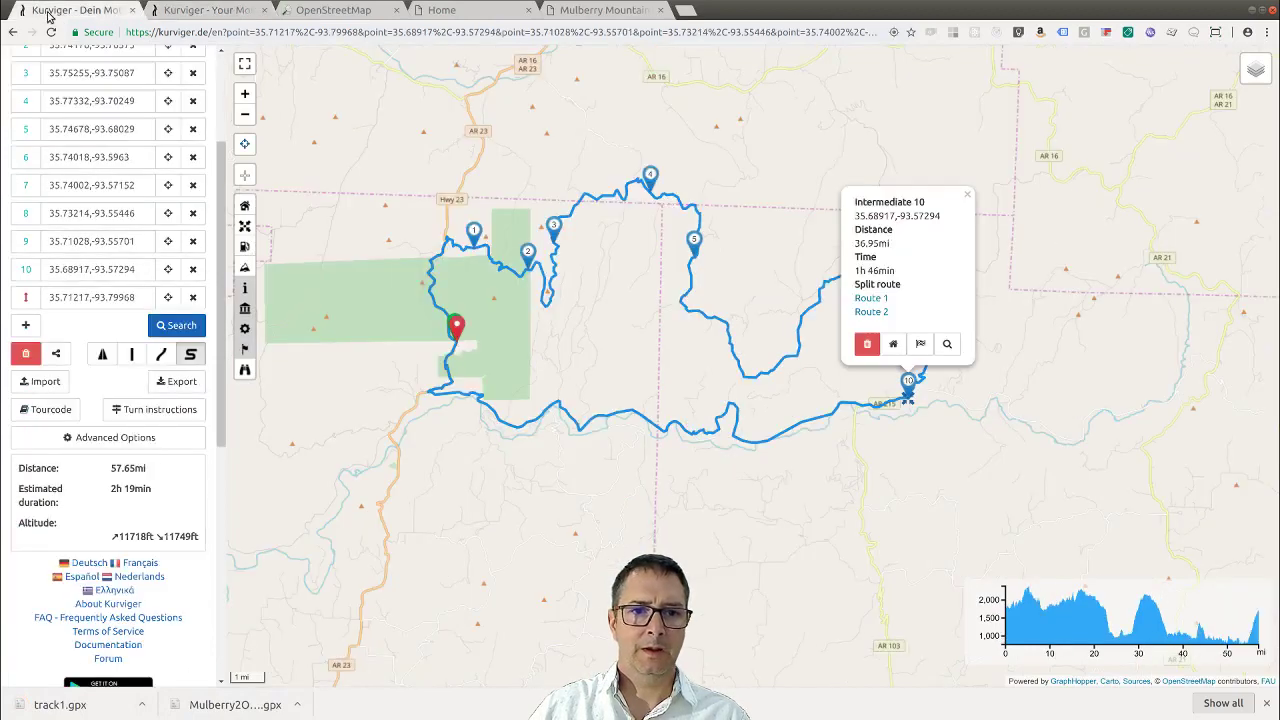
click(871, 312)
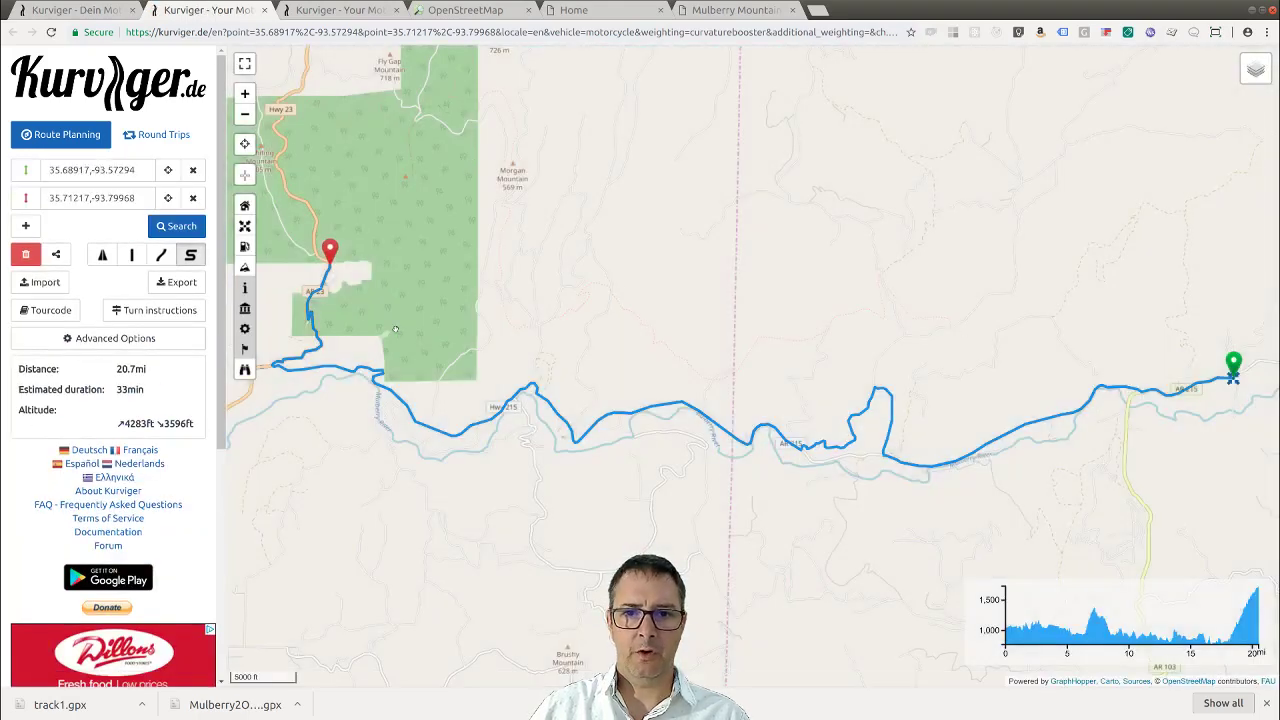
click(176, 282)
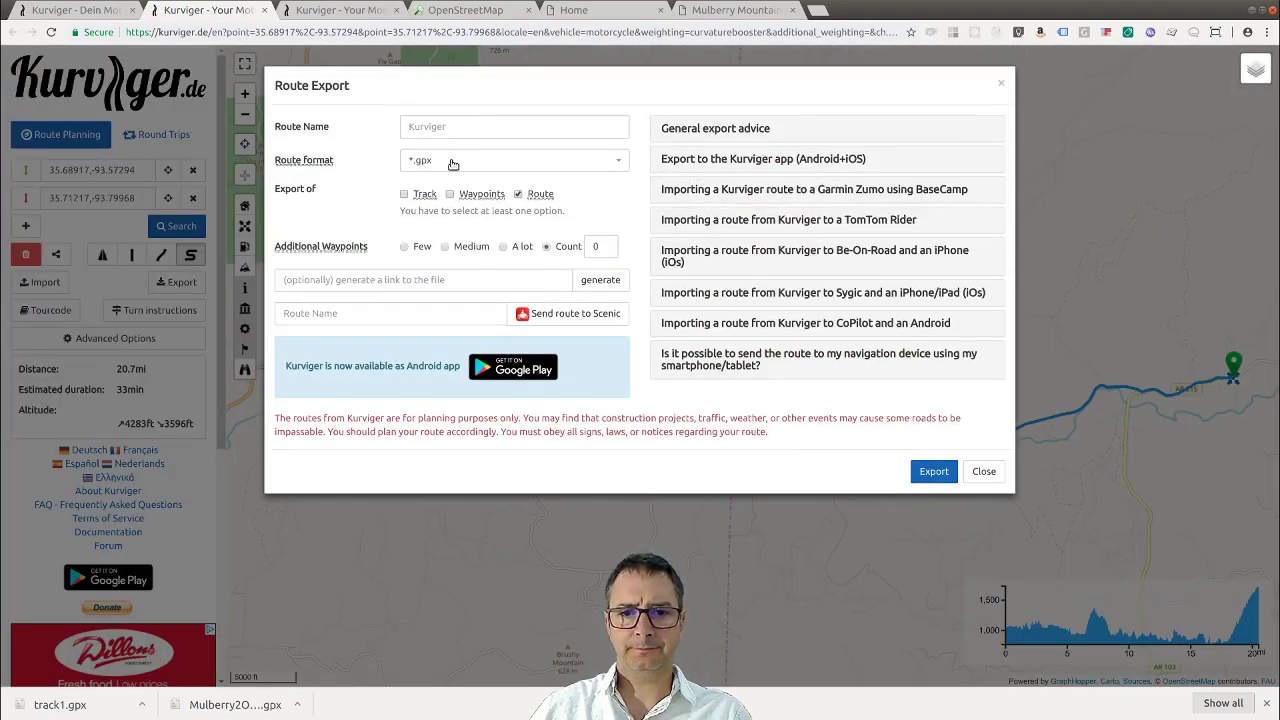
click(446, 127)
text(track2)
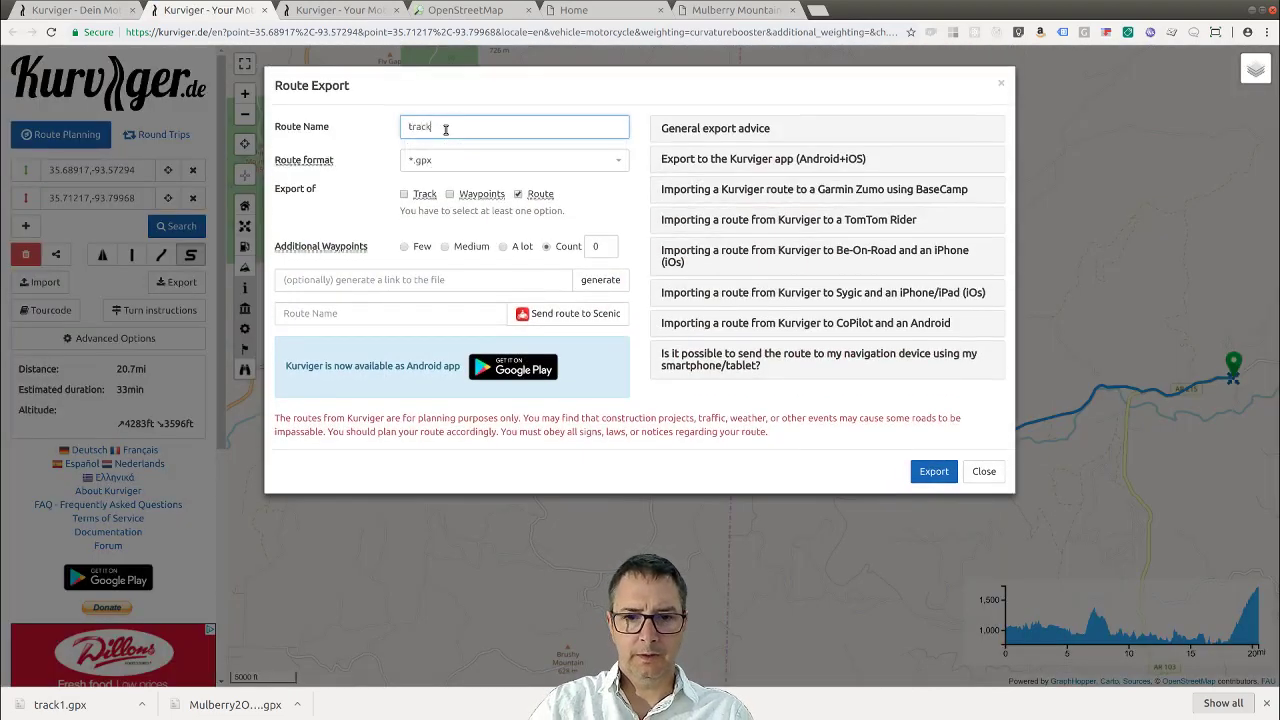
Export the track2 GPX file with Track and Waypoints but without Route, and with additional waypoints set to A lot.
click(403, 195)
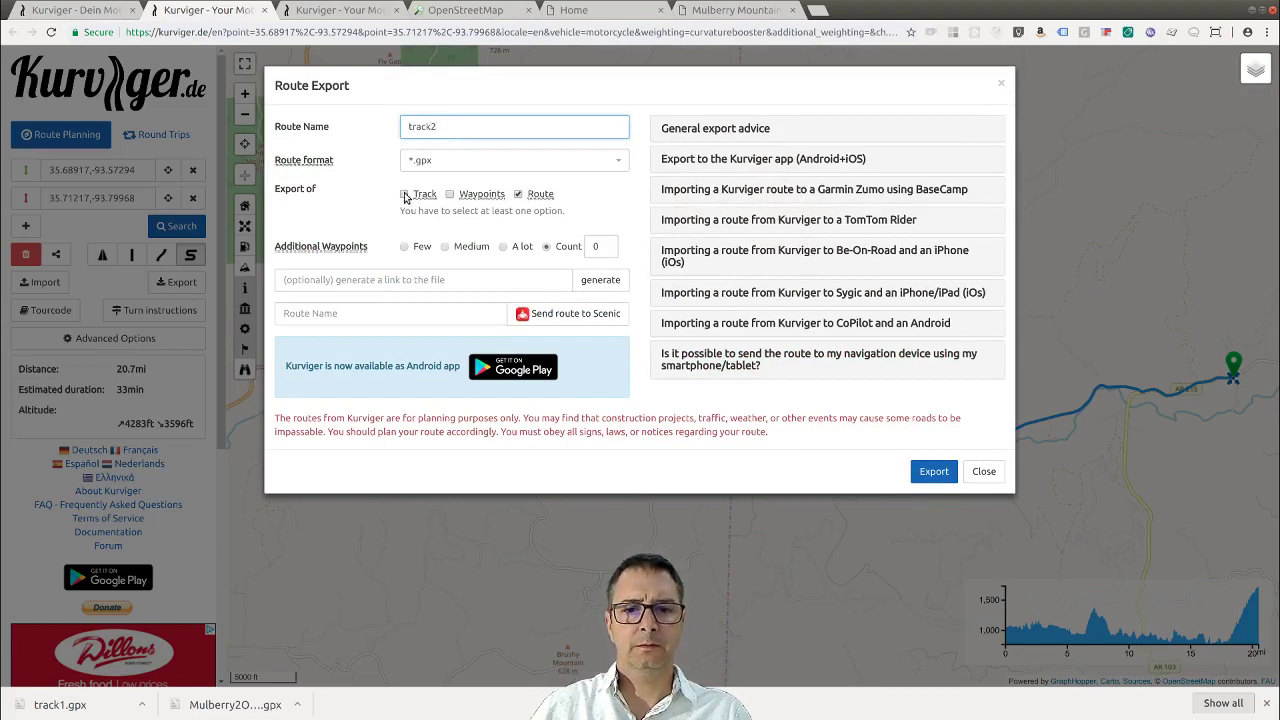
click(450, 195)
click(503, 247)
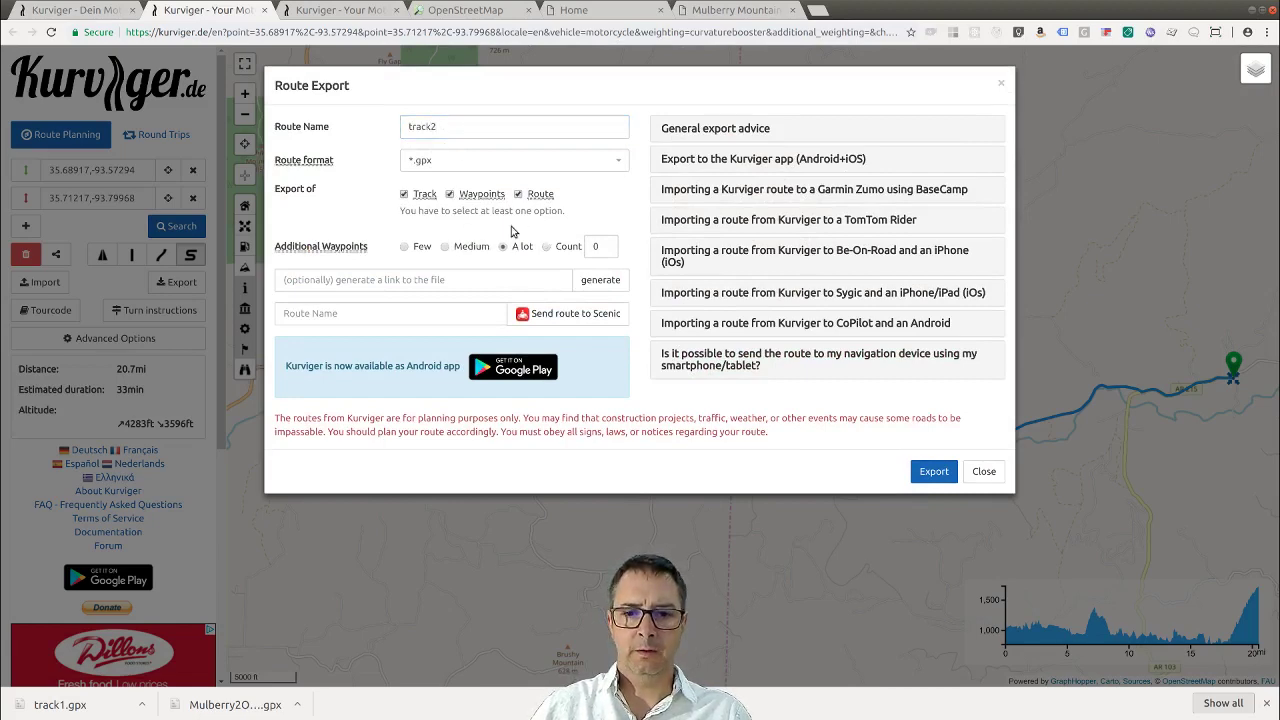
click(519, 195)
click(935, 473)
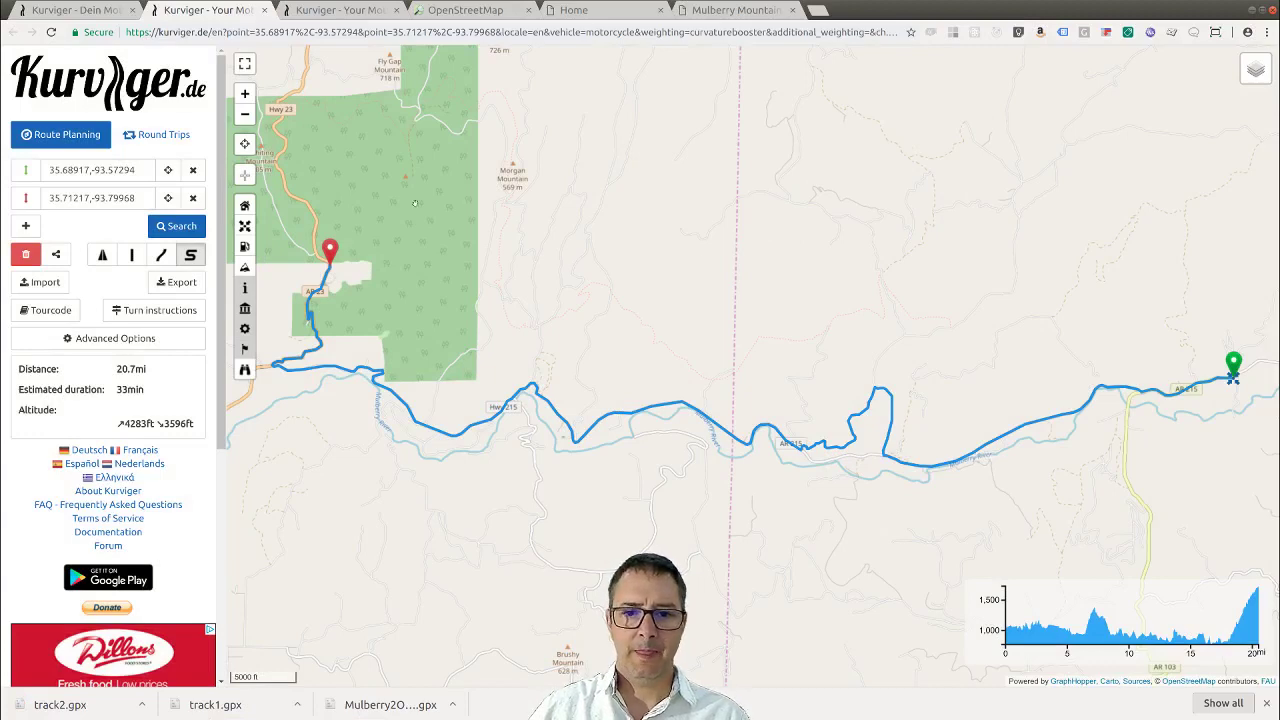
Return to the complete loop, view it in full screen, and examine the return leg's detour north of AR 215.
click(97, 12)
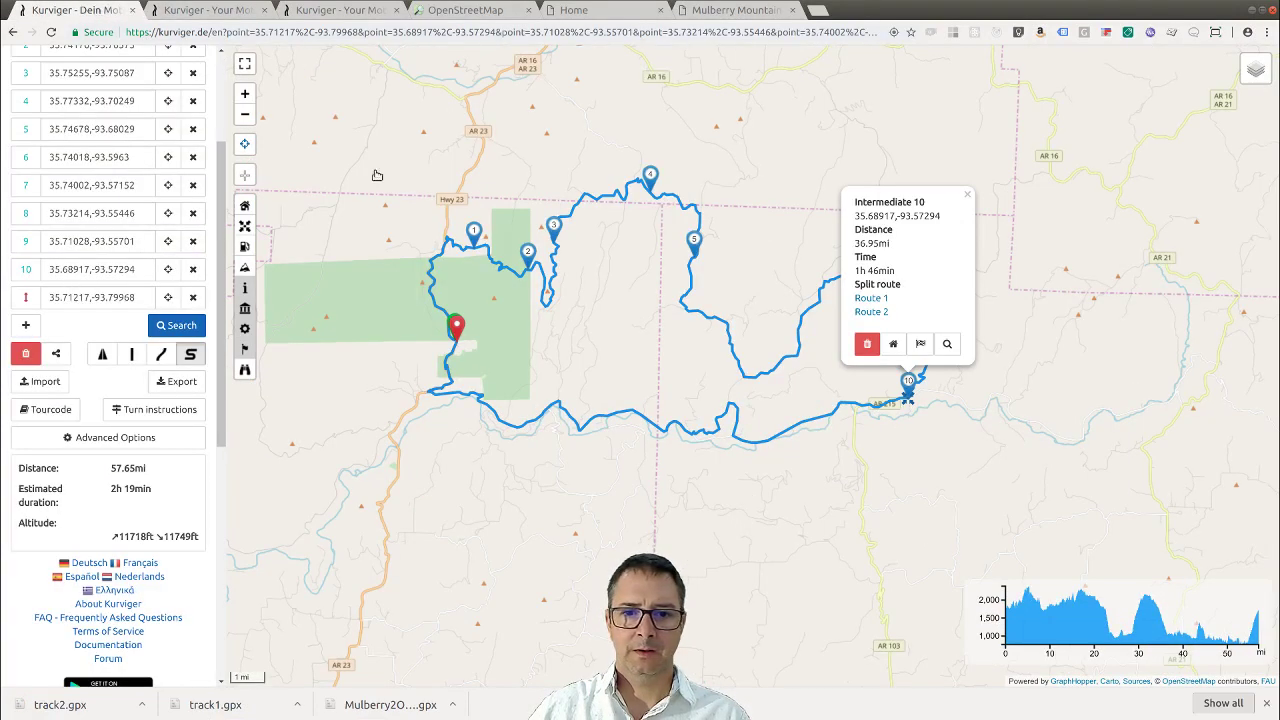
click(967, 194)
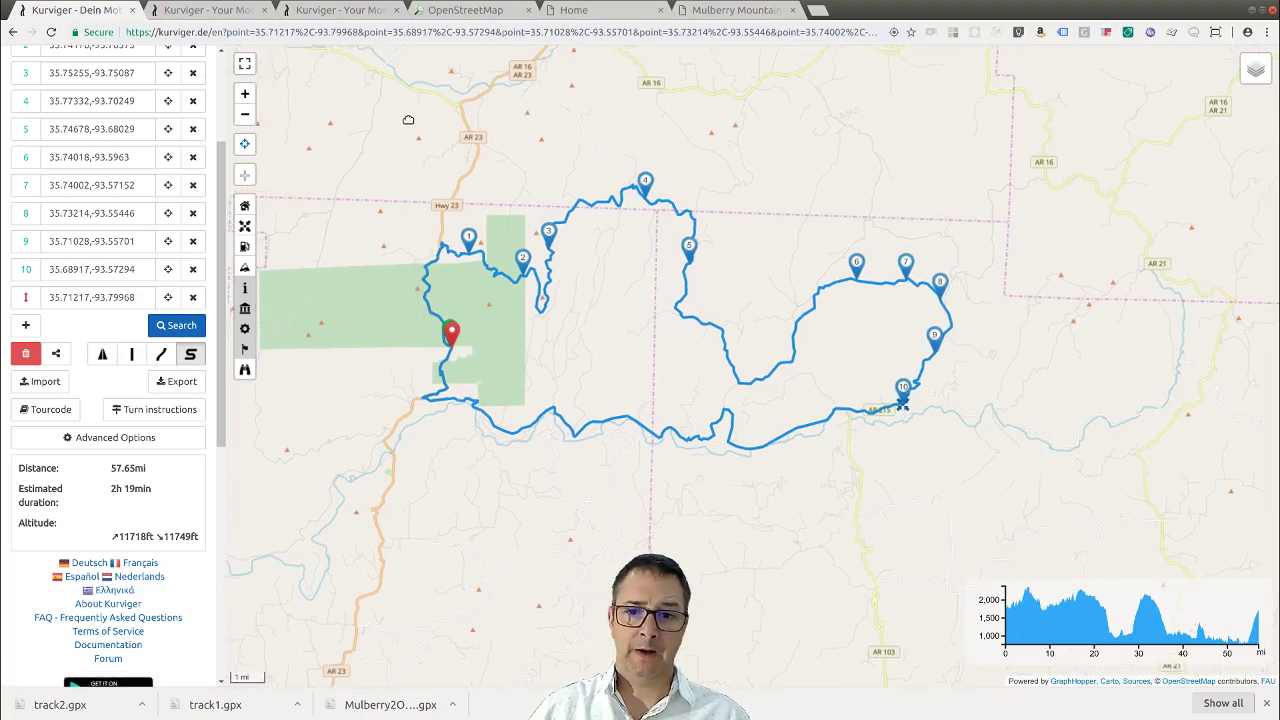
click(245, 65)
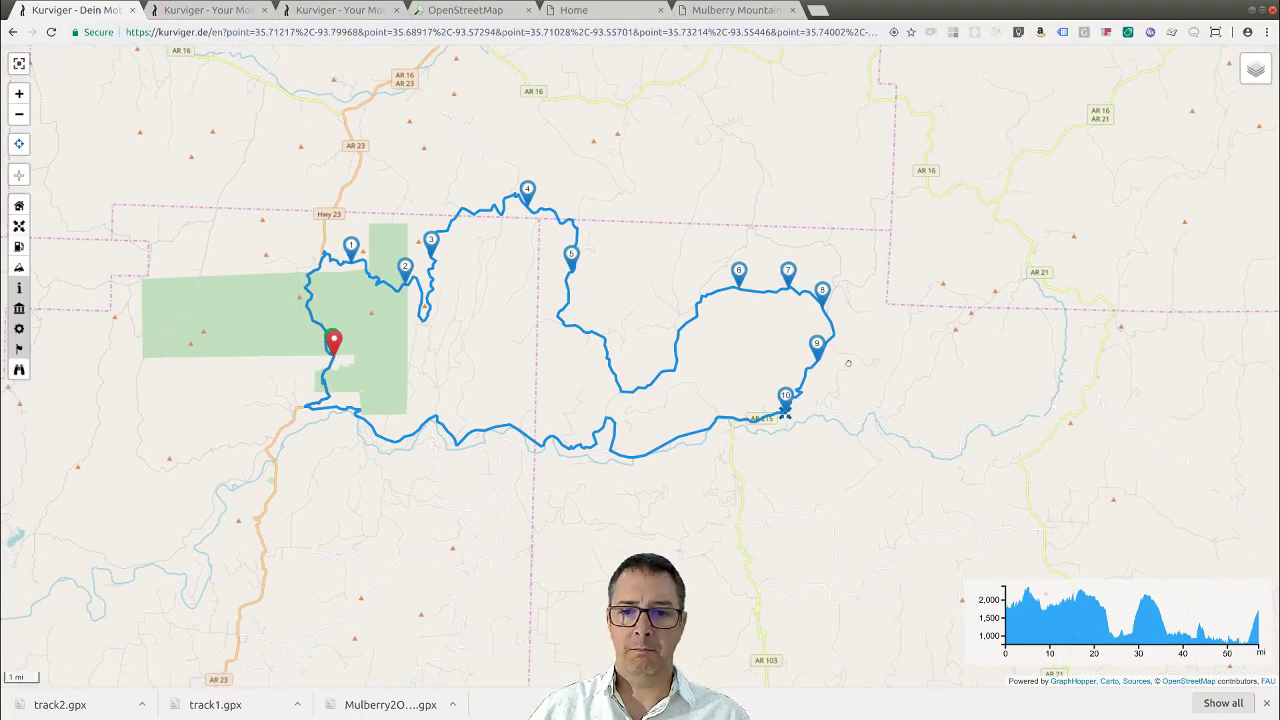
click(20, 64)
scroll(160, 400, up, 1)
scroll(147, 428, up, 2)
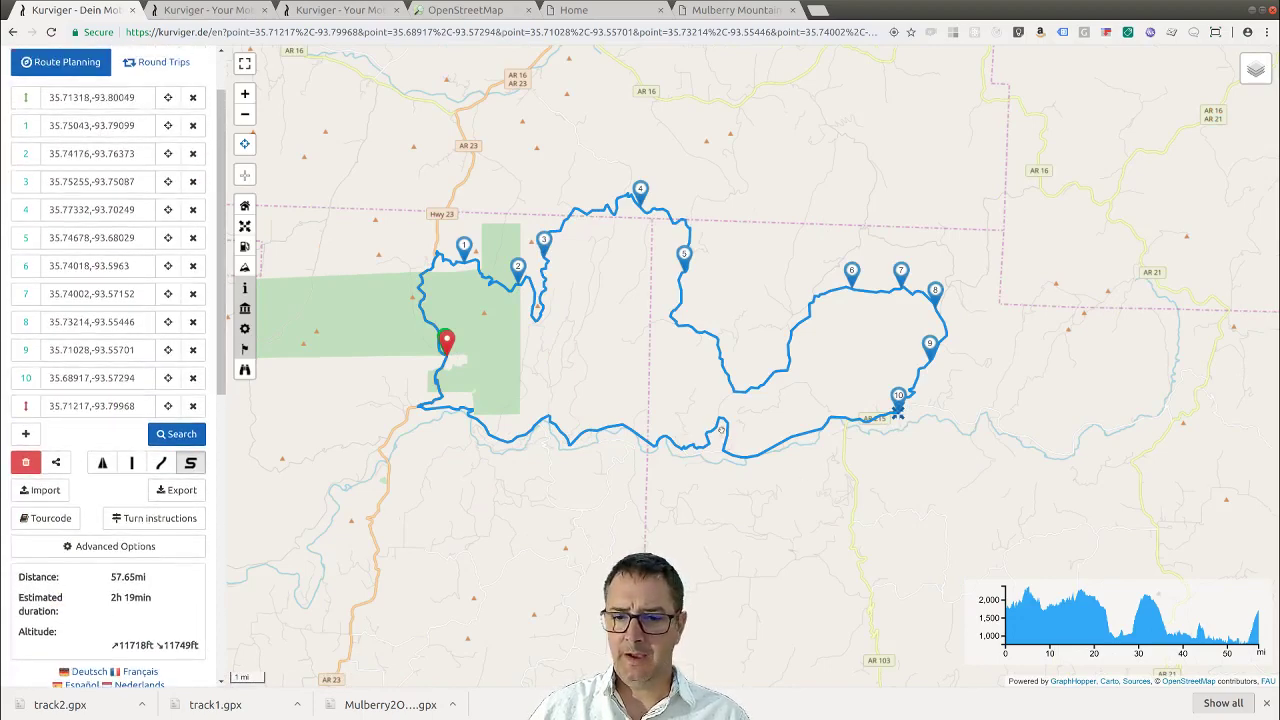
scroll(723, 430, up, 2)
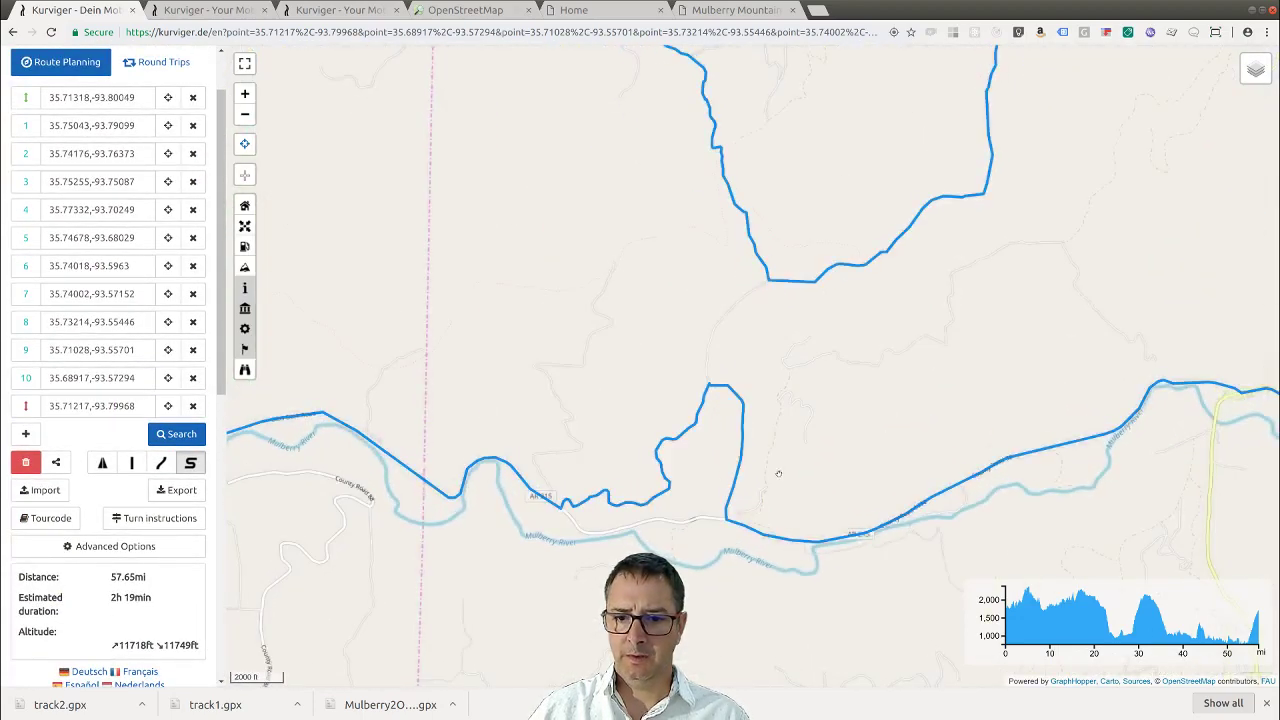
drag(791, 451, 791, 391)
scroll(770, 391, up, 2)
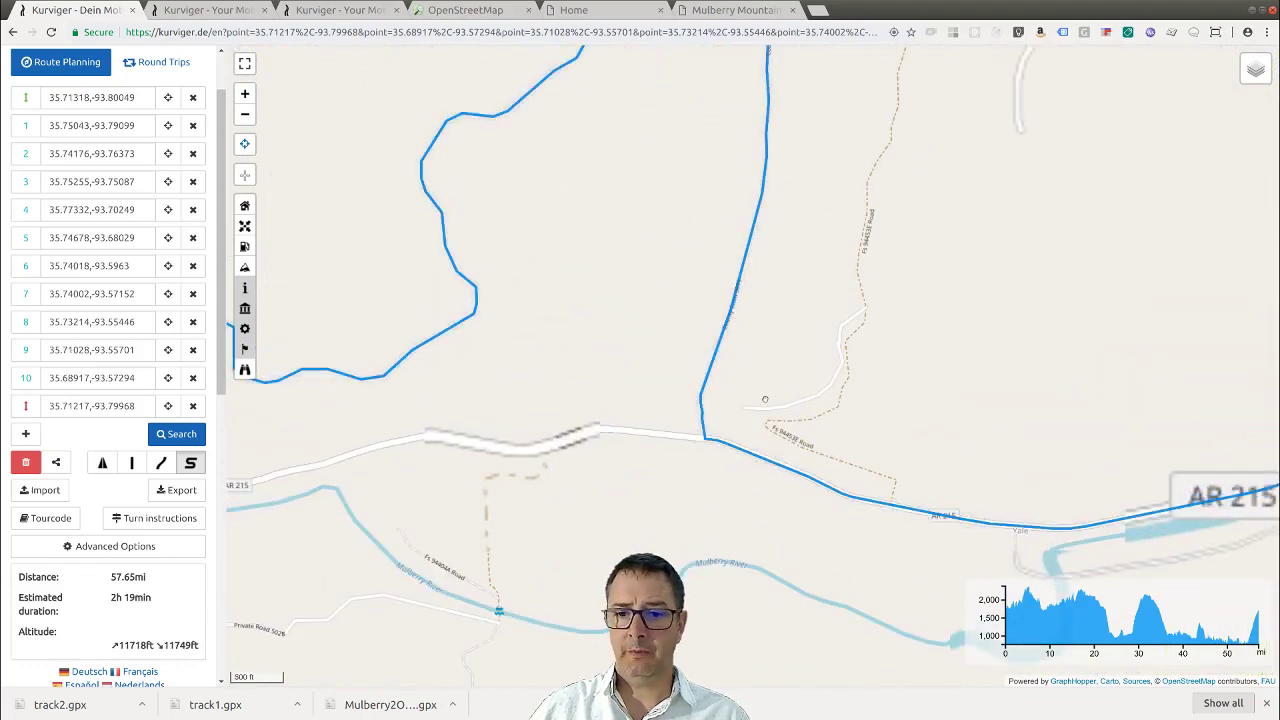
scroll(787, 388, down, 2)
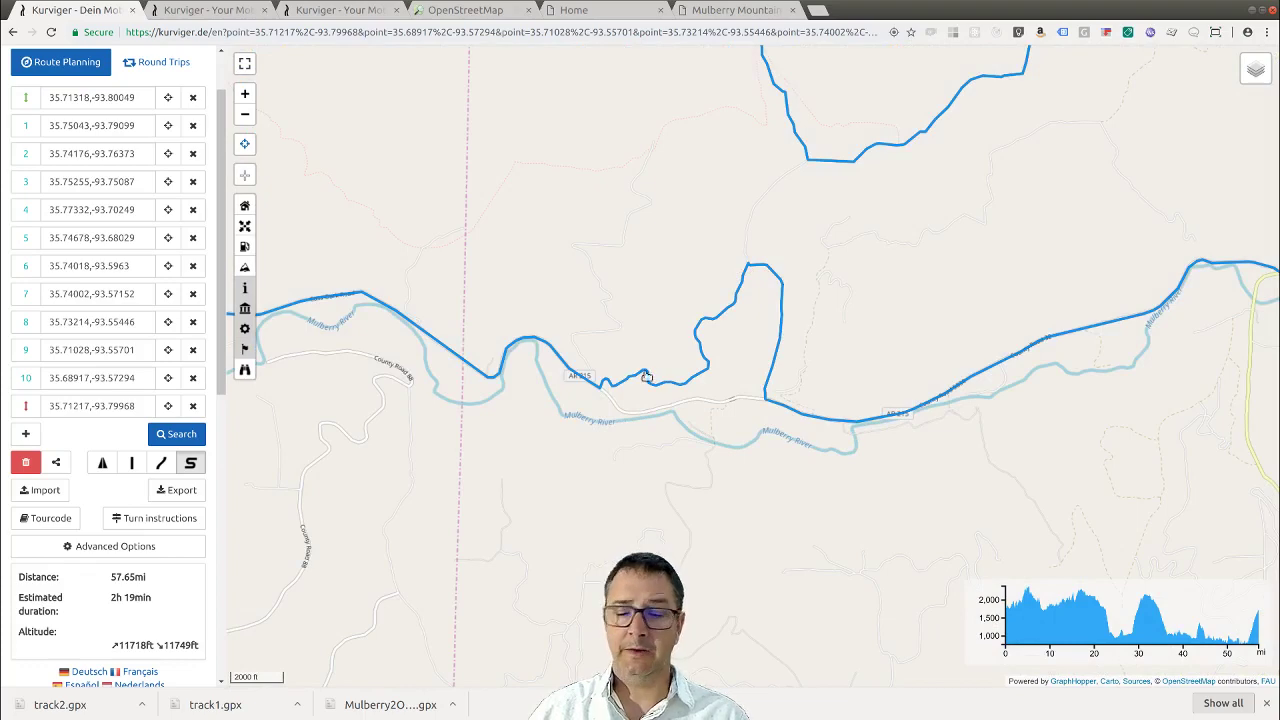
Switch the base map to Esri Satellite and examine whether the detour north of AR 215 follows real roads.
mouse_move(1263, 84)
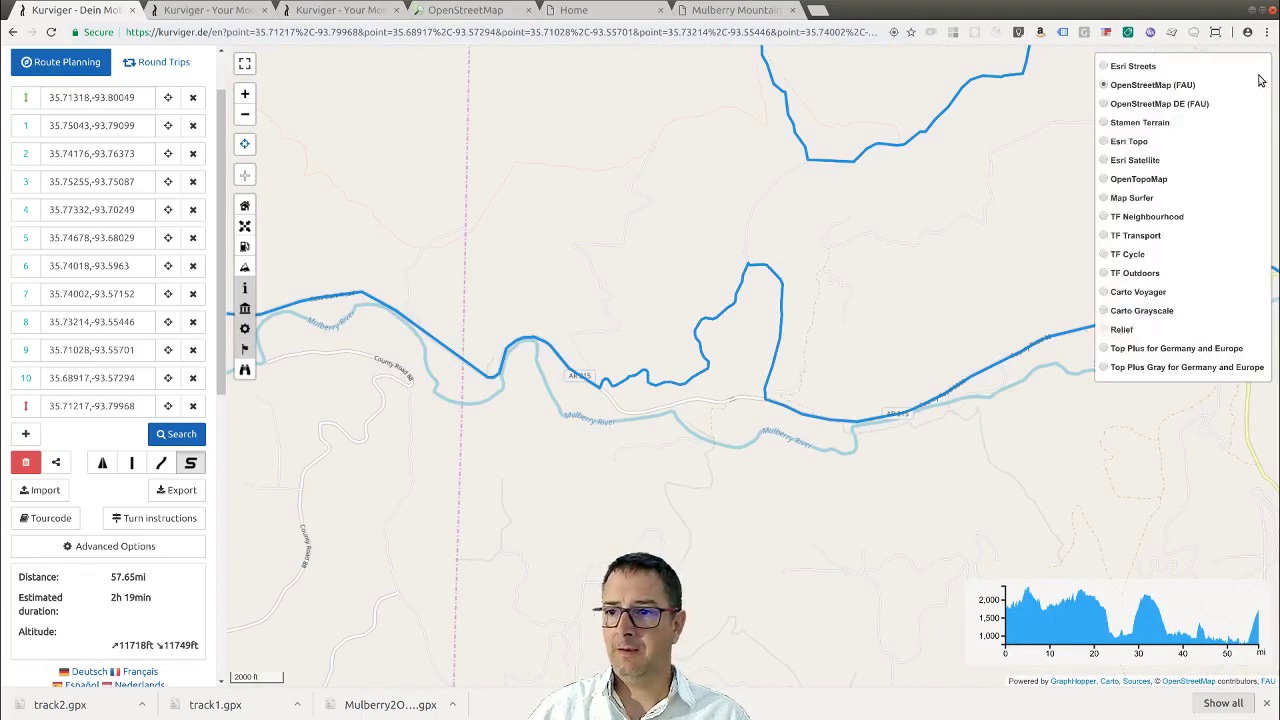
click(1141, 166)
scroll(768, 319, up, 4)
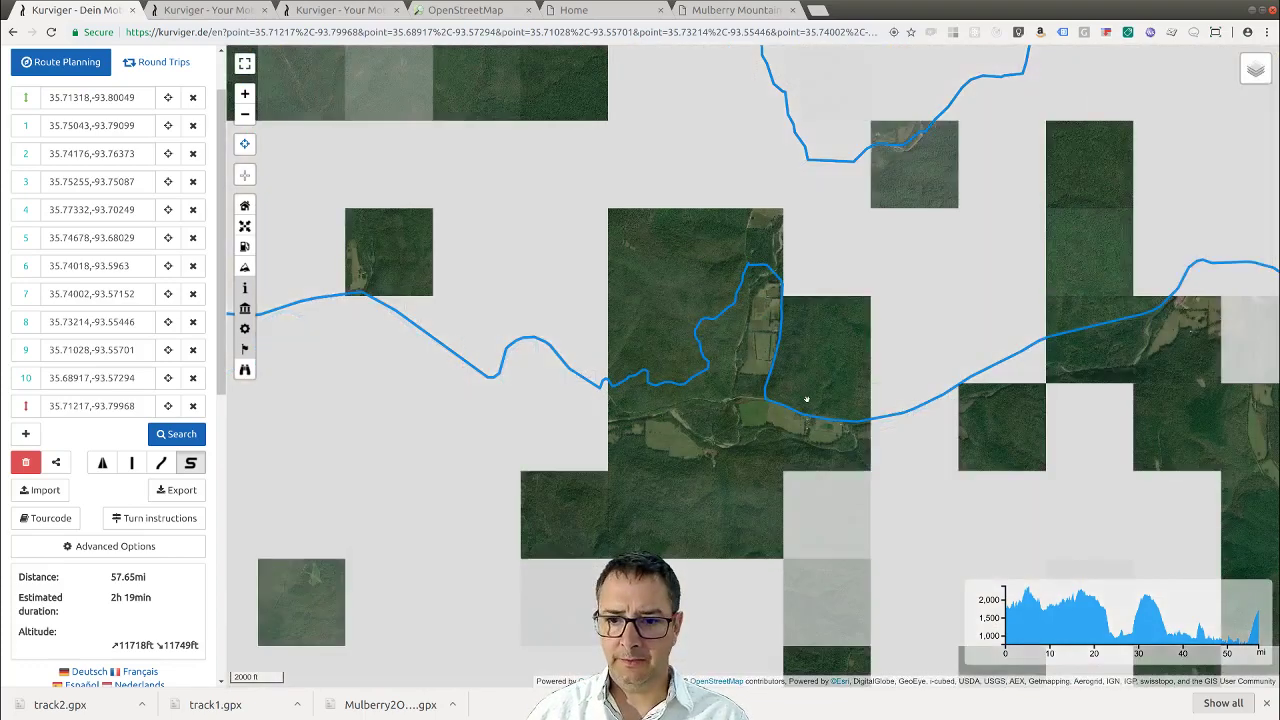
scroll(826, 340, up, 2)
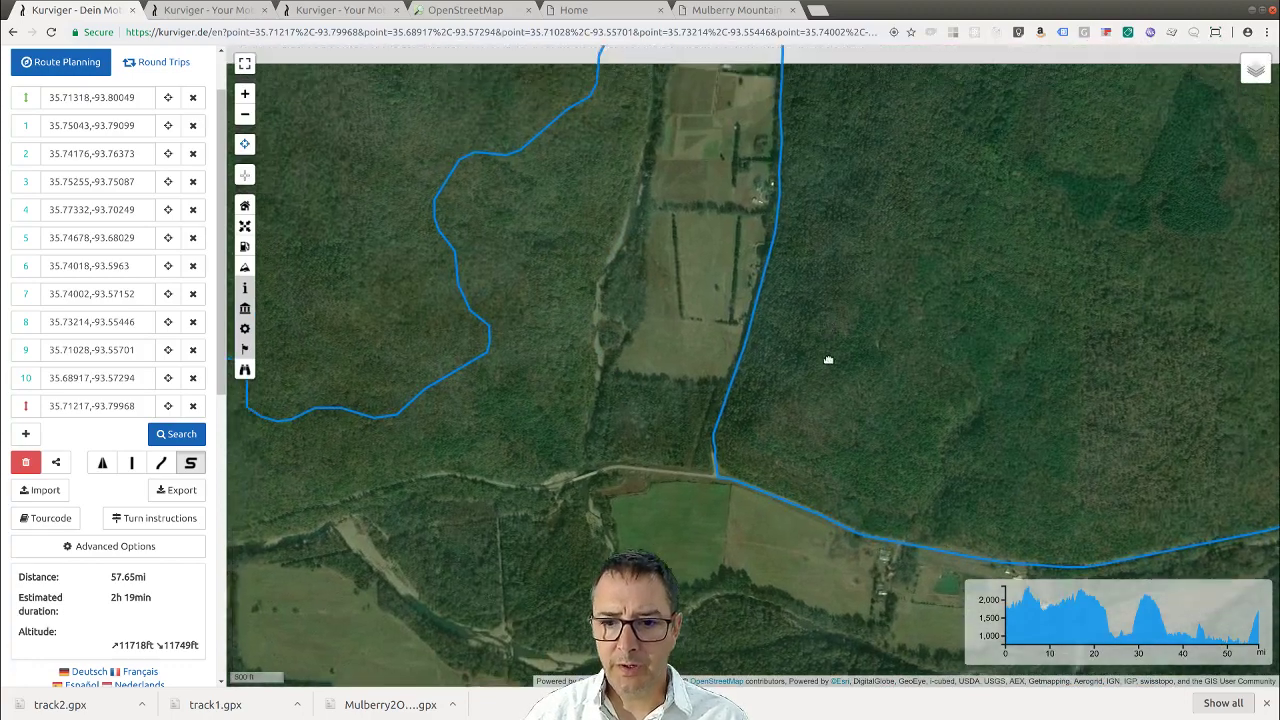
scroll(828, 234, up, 2)
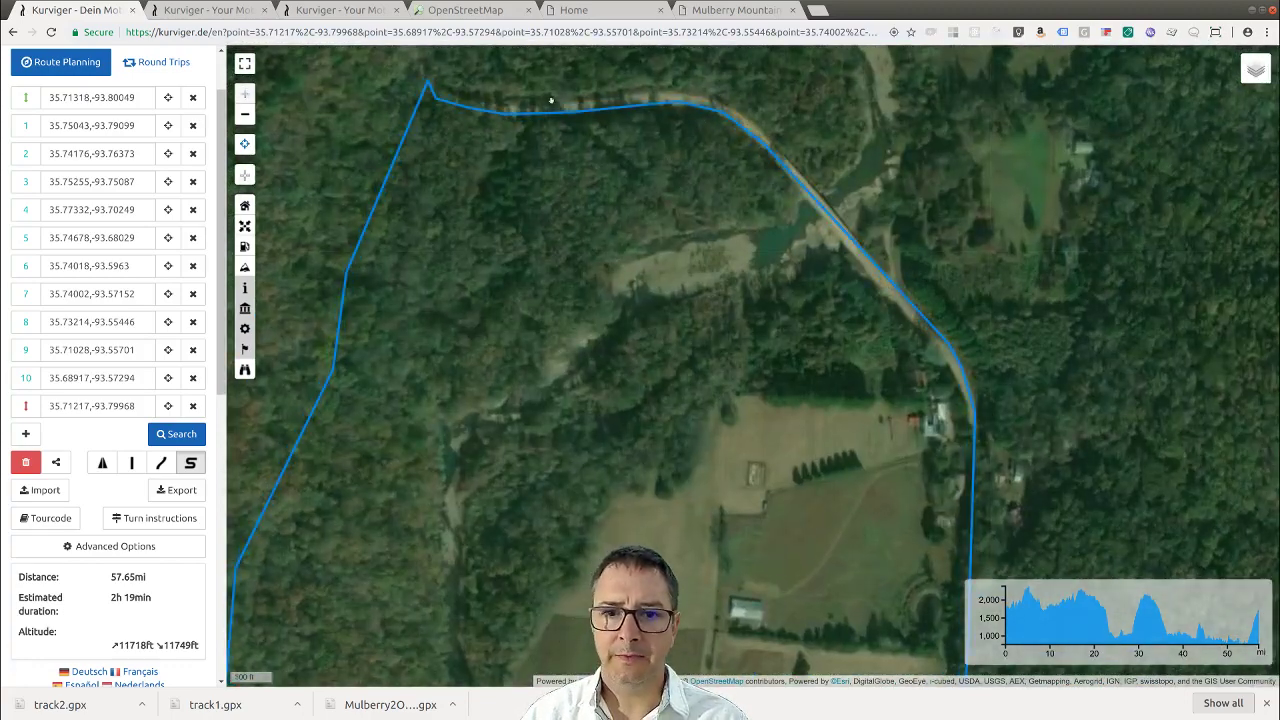
drag(391, 262, 506, 500)
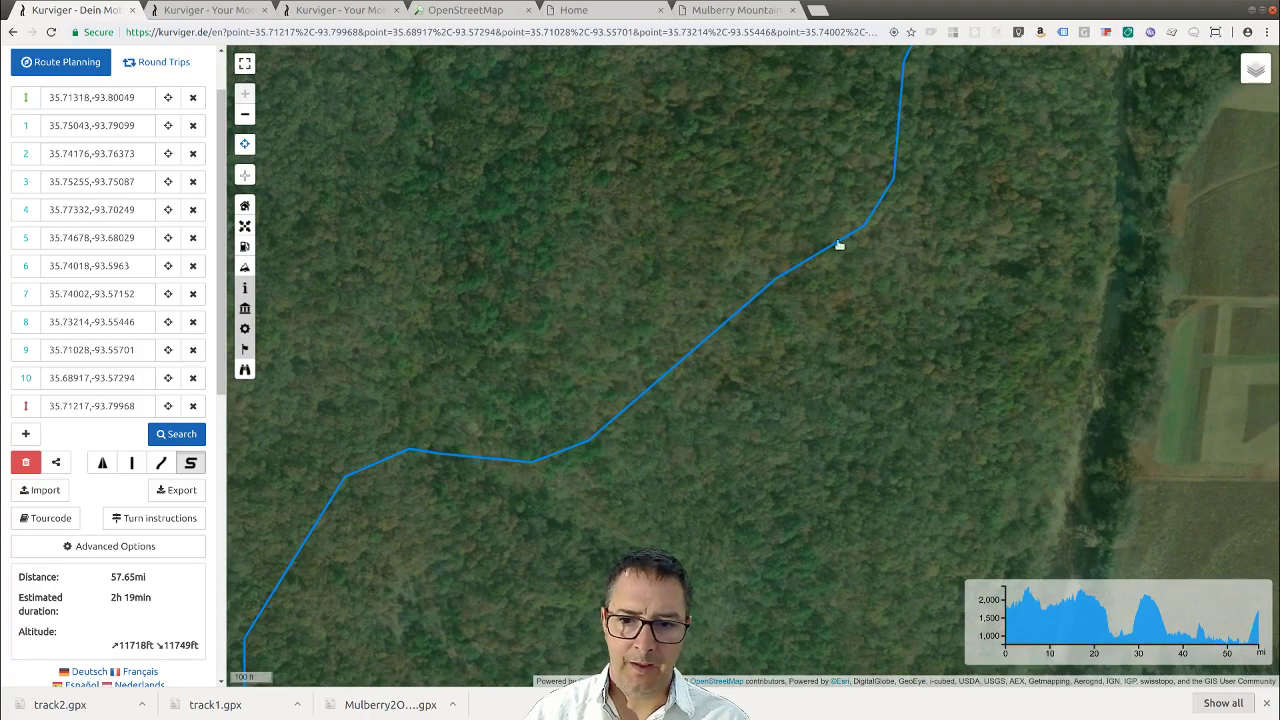
scroll(532, 518, down, 3)
scroll(657, 300, up, 1)
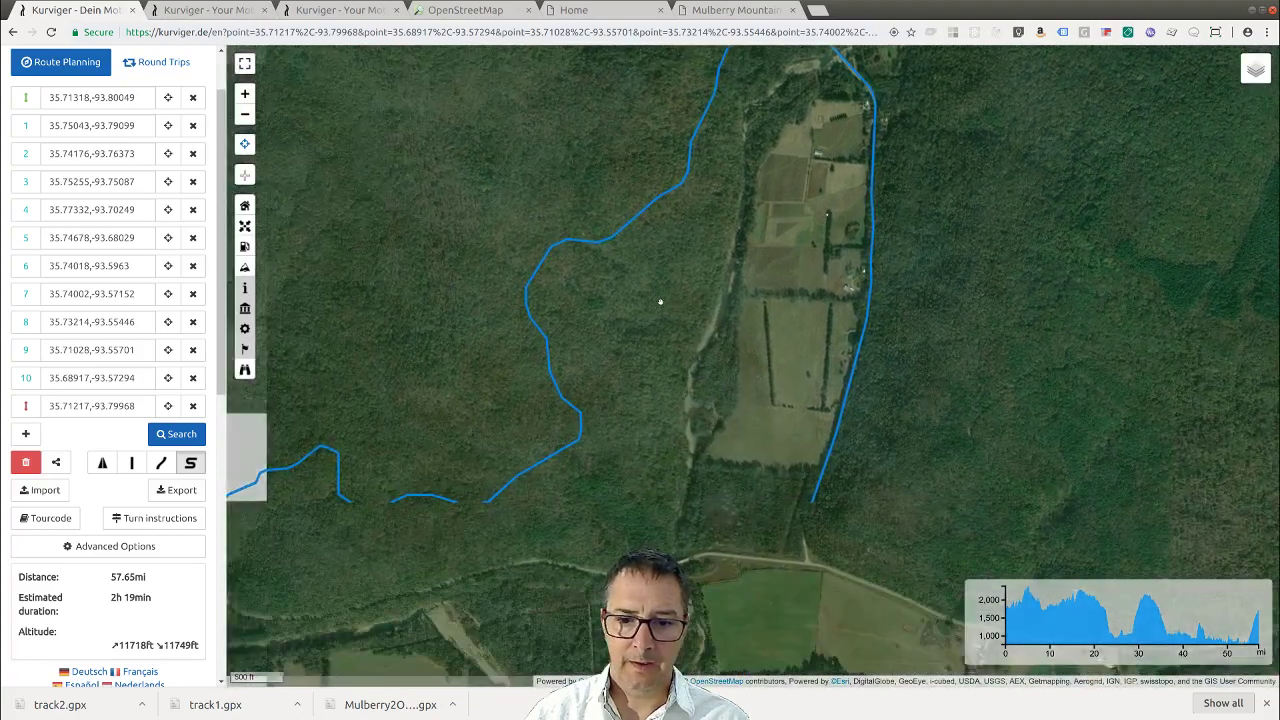
drag(468, 522, 723, 477)
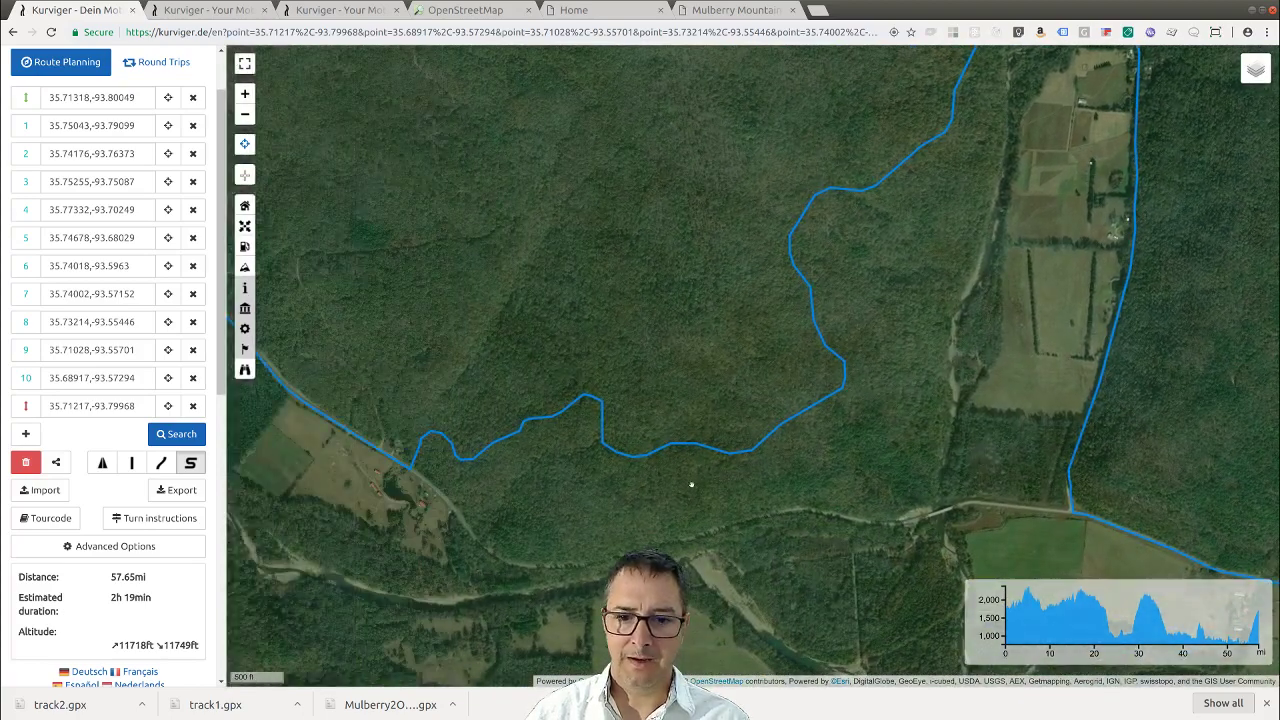
Change the base map to Esri Streets and pull the detour down onto AR 215 as a new intermediate point 11.
mouse_move(1252, 72)
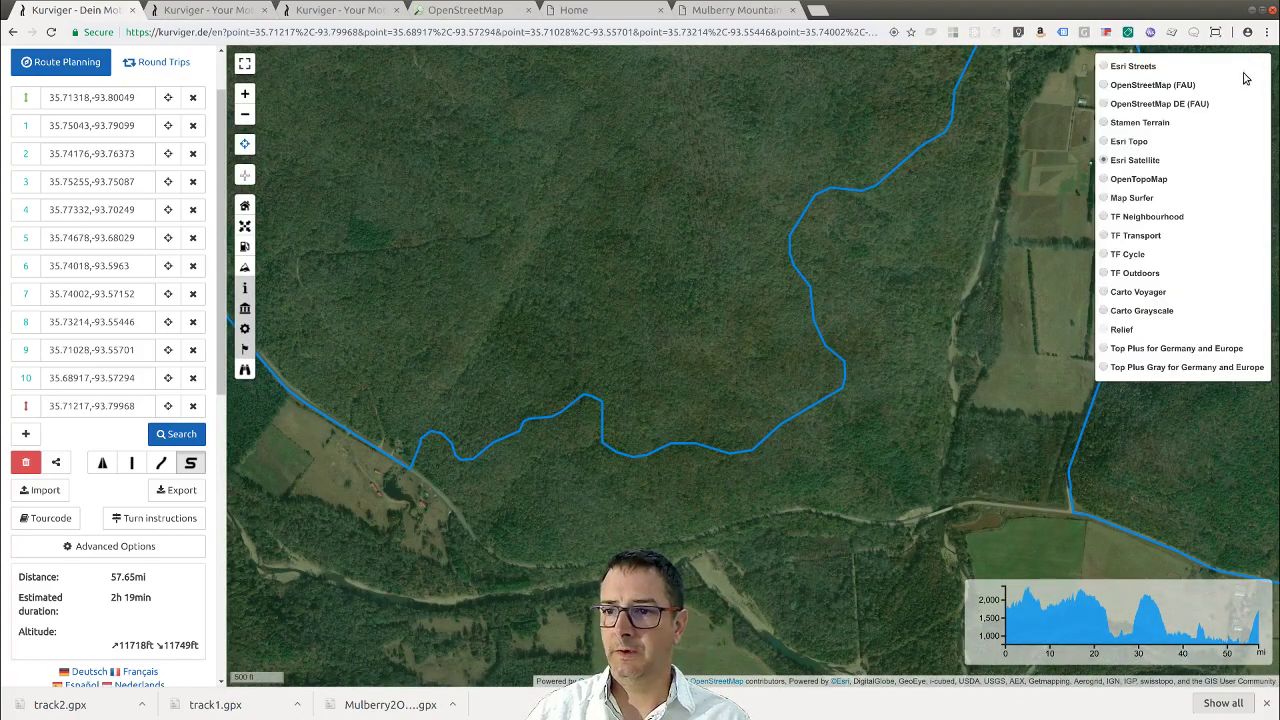
click(1122, 72)
scroll(884, 350, down, 5)
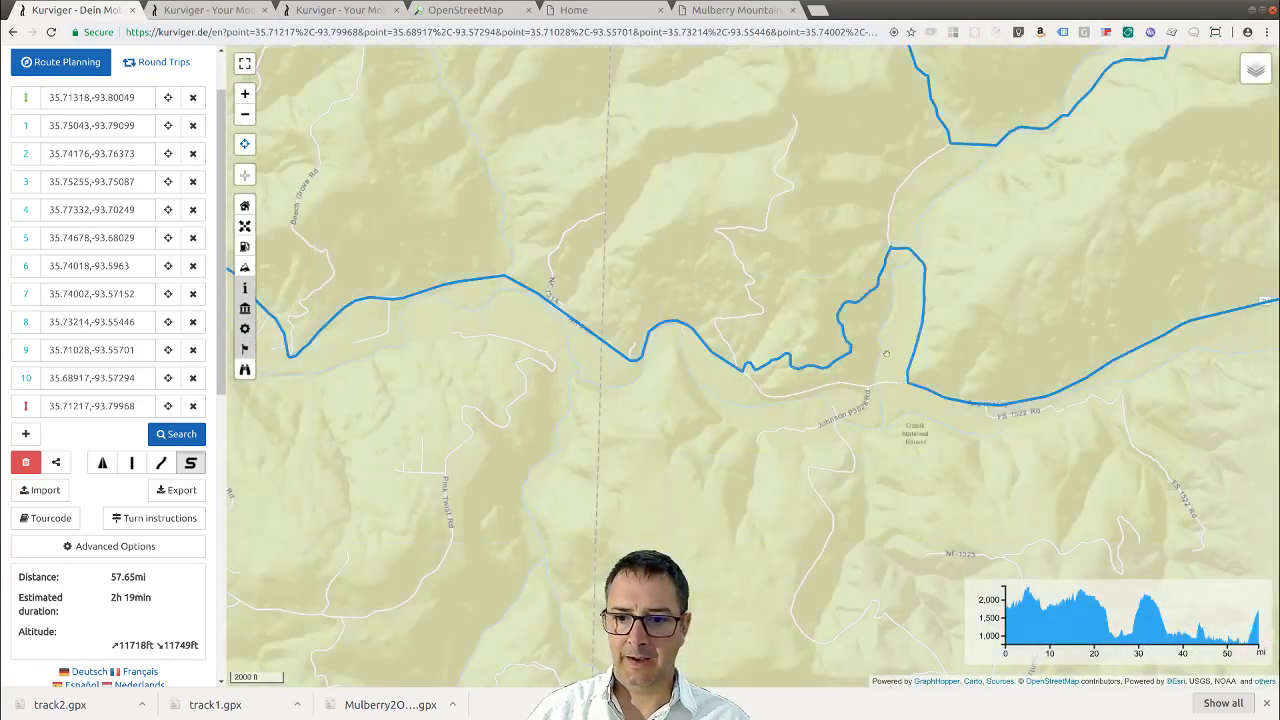
click(909, 254)
drag(909, 254, 824, 371)
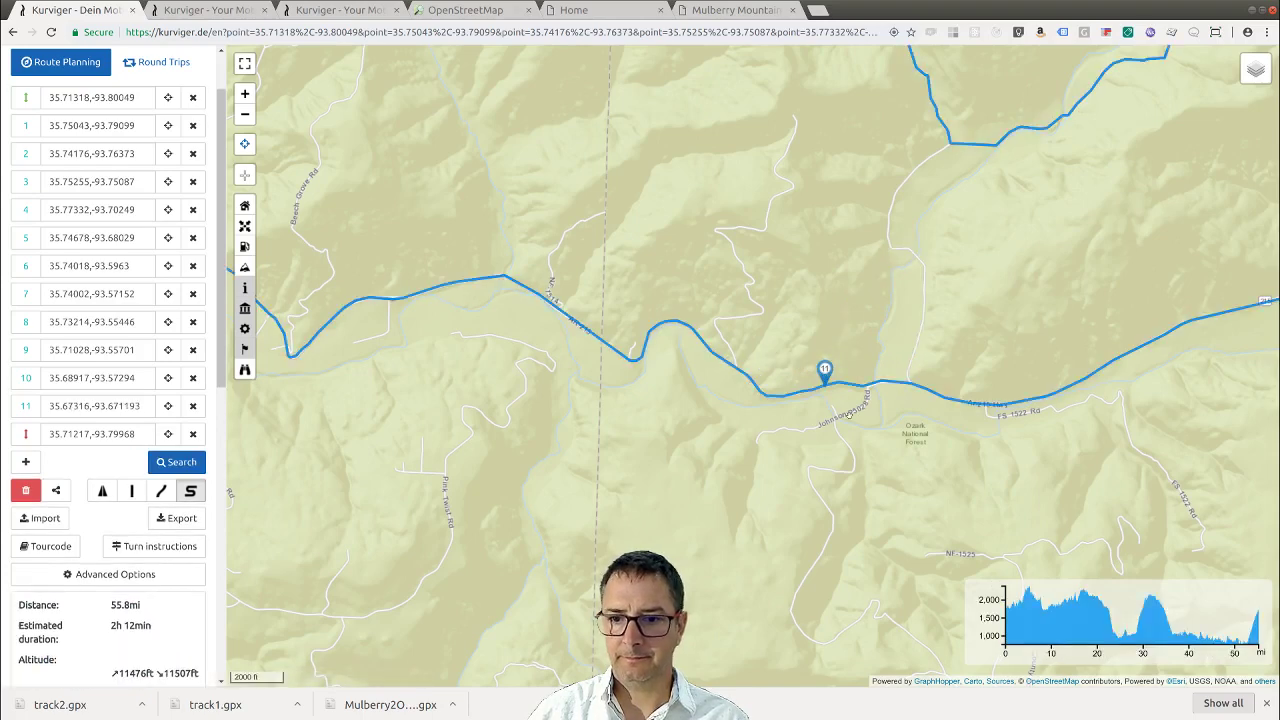
Set the base map back to OpenStreetMap (FAU) and show the complete corrected loop.
mouse_move(1255, 70)
click(1171, 87)
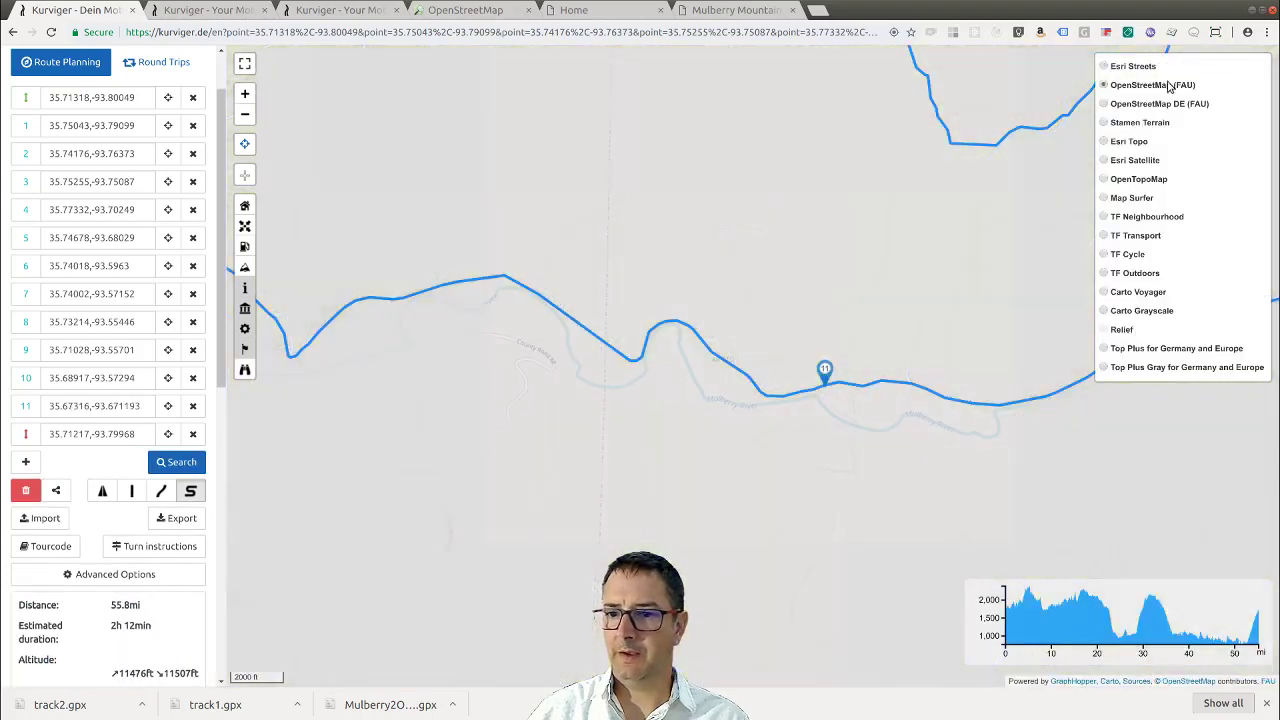
scroll(822, 230, down, 2)
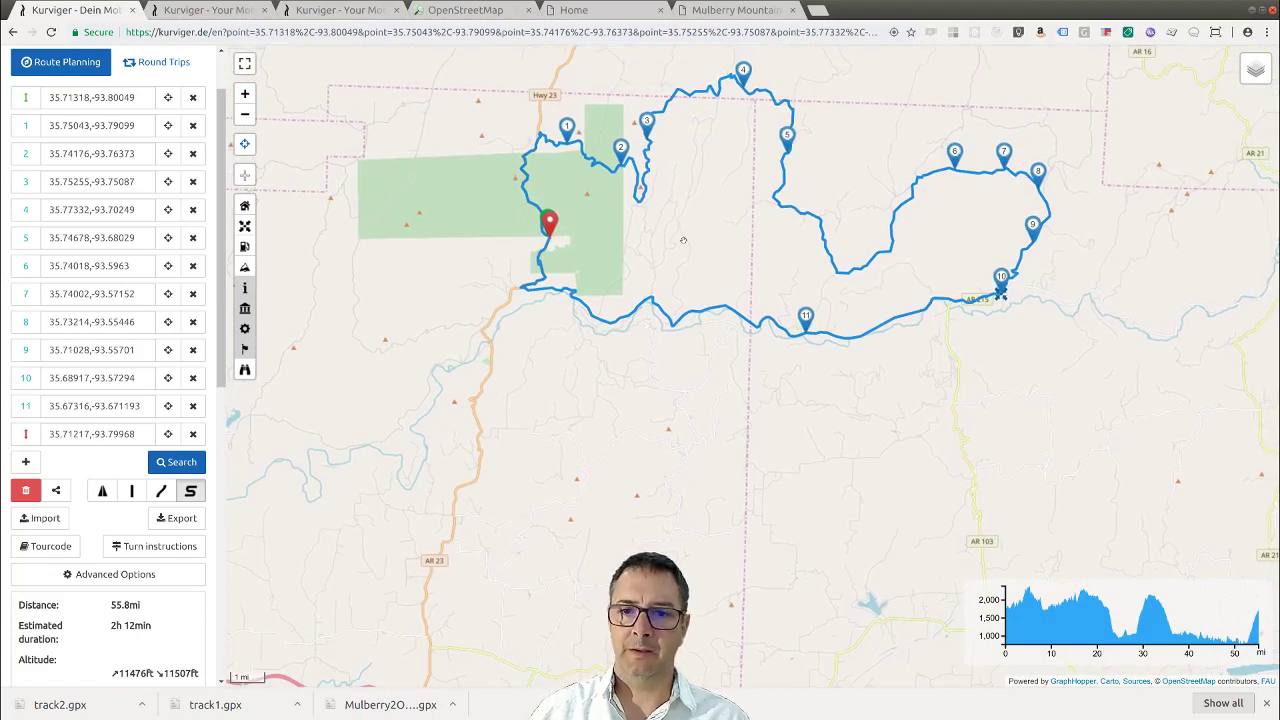
drag(683, 240, 639, 253)
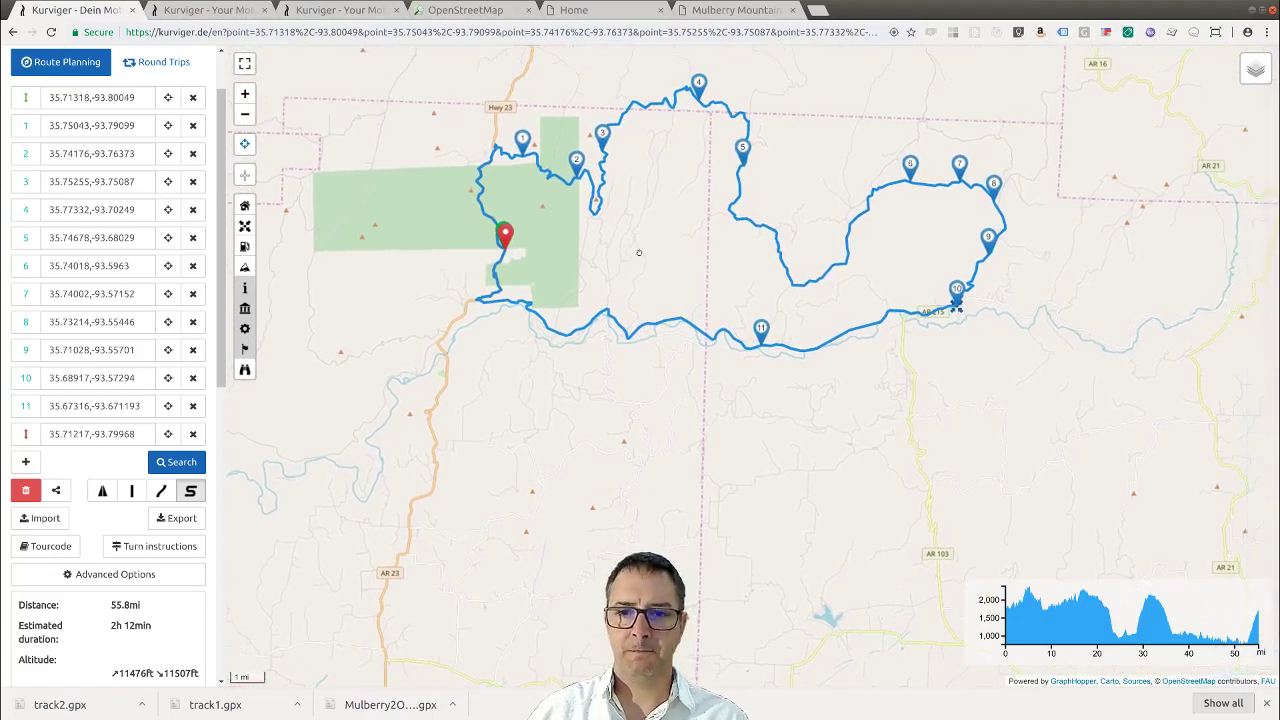